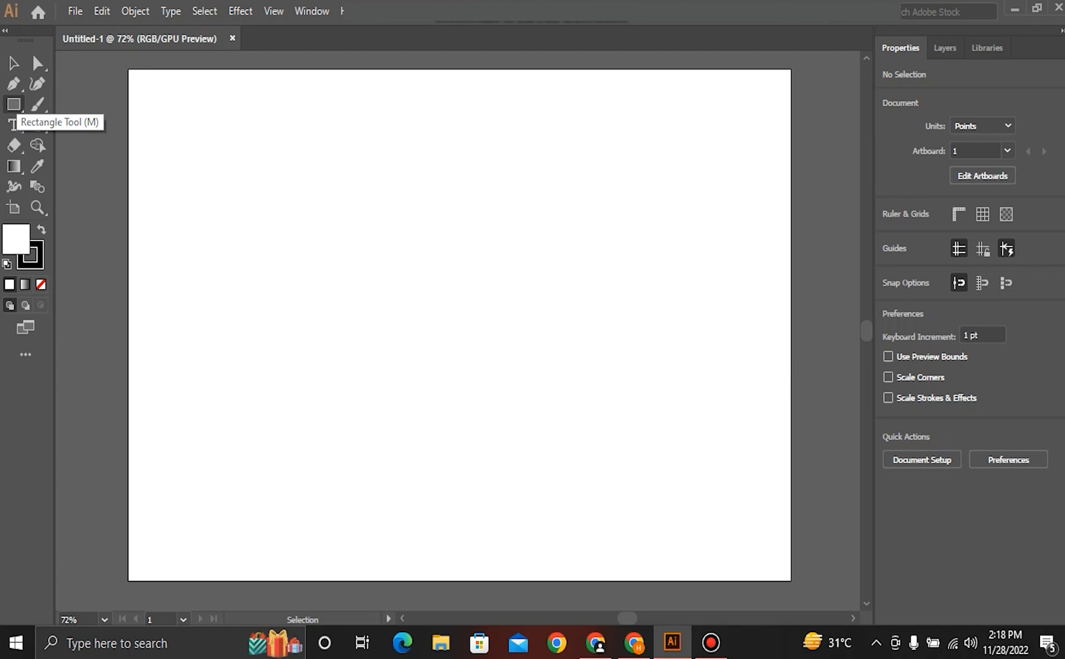
- Draw a circle about 272 pt in diameter near the middle of the artboard with the Ellipse tool
click(13, 105)
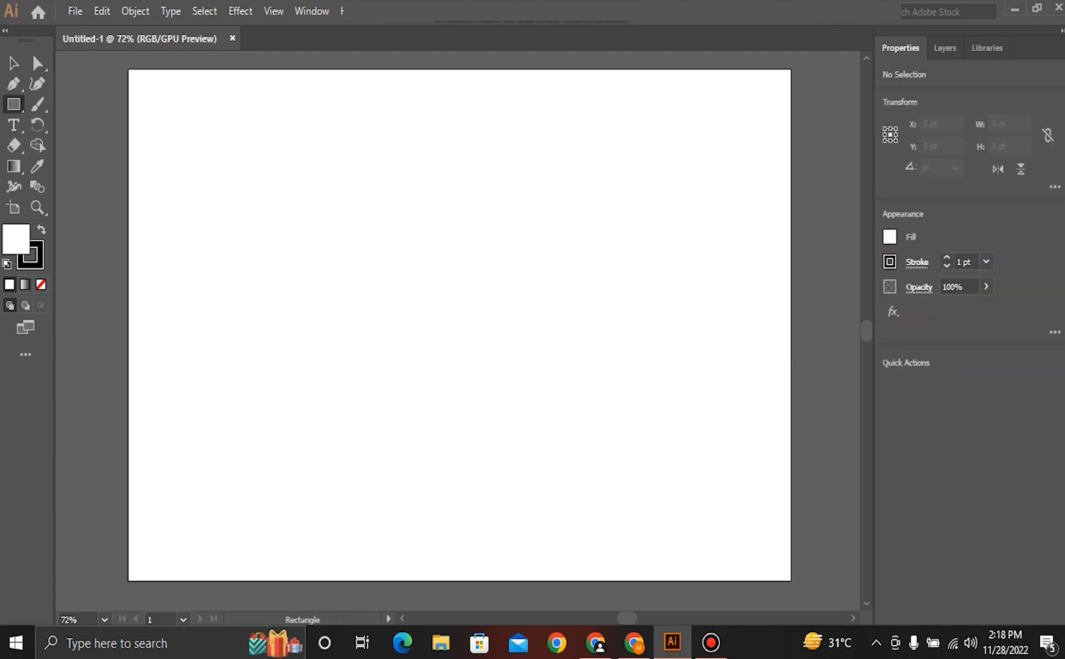
right_click(13, 105)
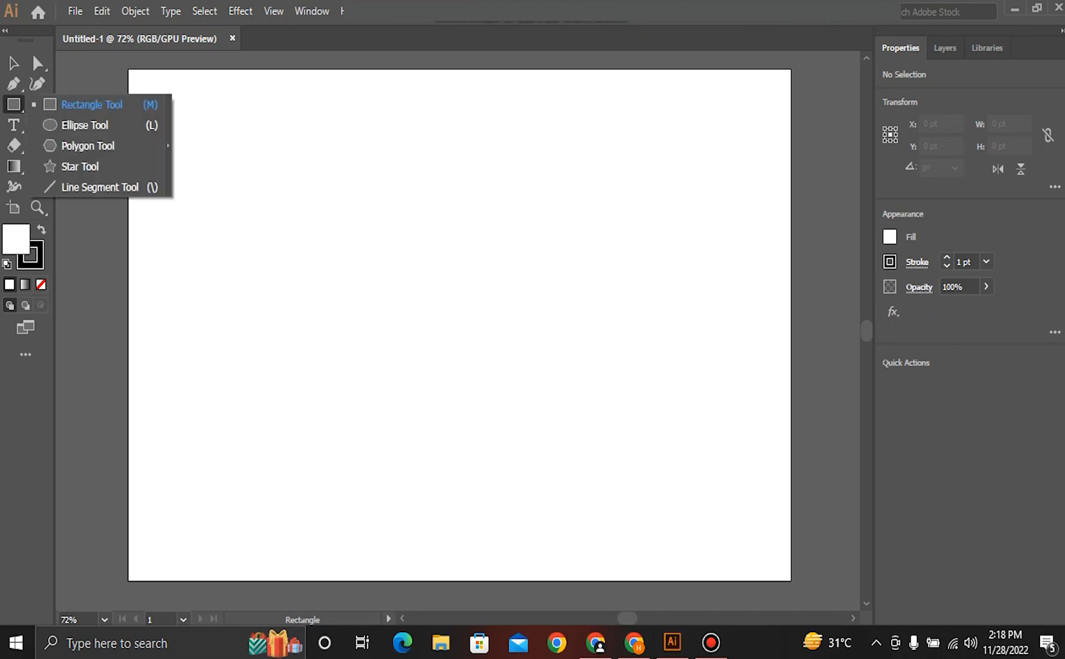
click(85, 126)
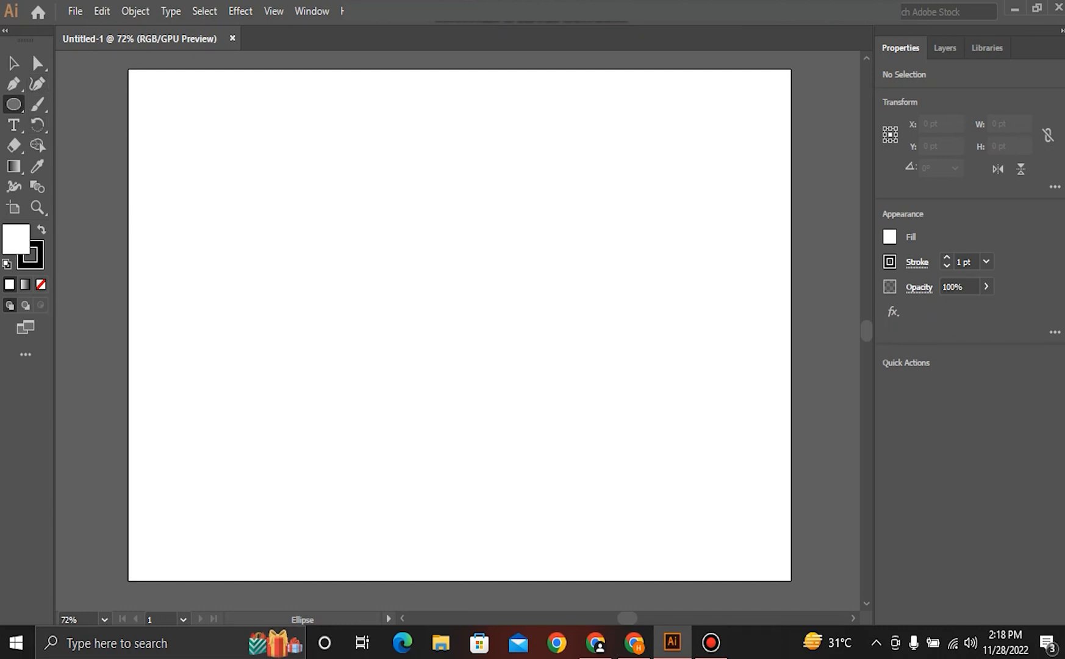
mouse_move(459, 286)
mouse_down()
mouse_move(499, 352)
mouse_move(541, 395)
mouse_move(565, 392)
mouse_up()
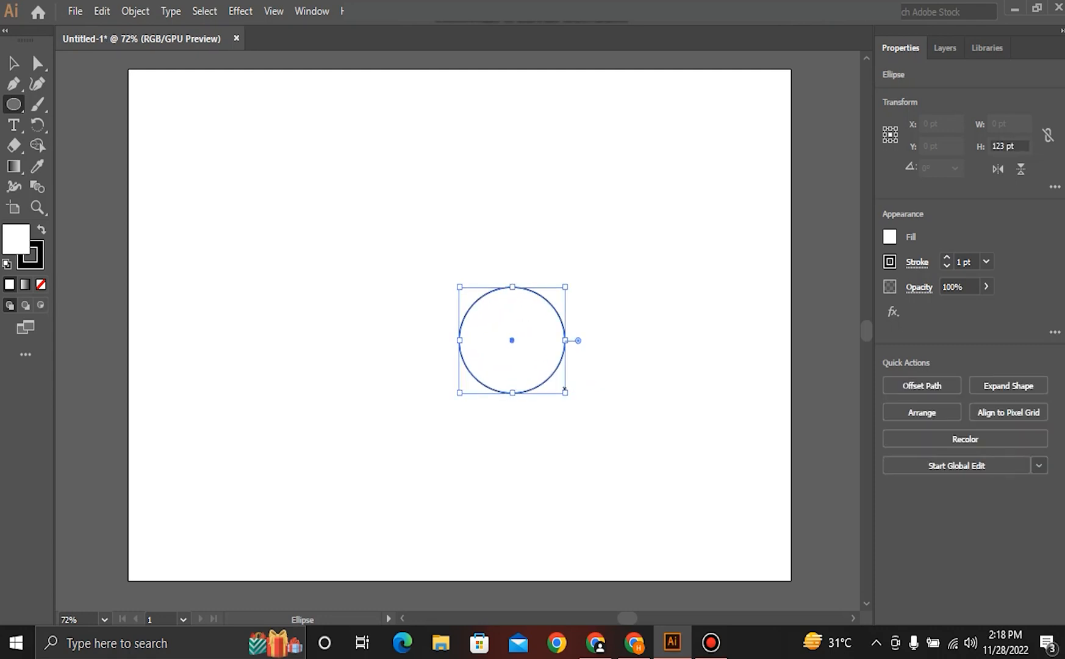
key(ctrl+z)
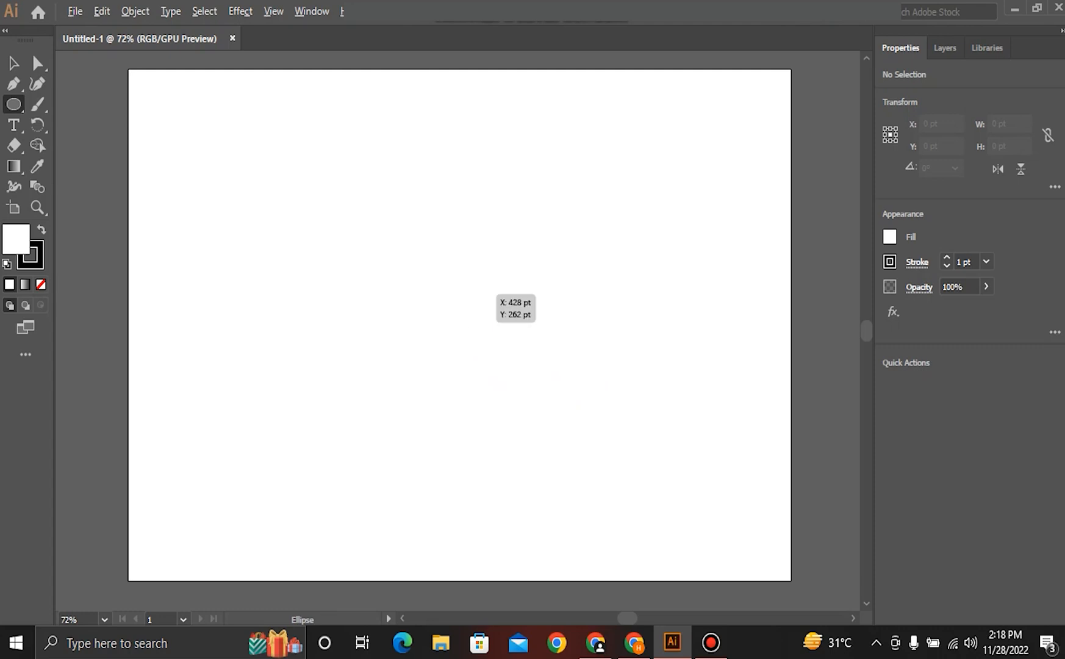
drag(464, 294, 571, 411)
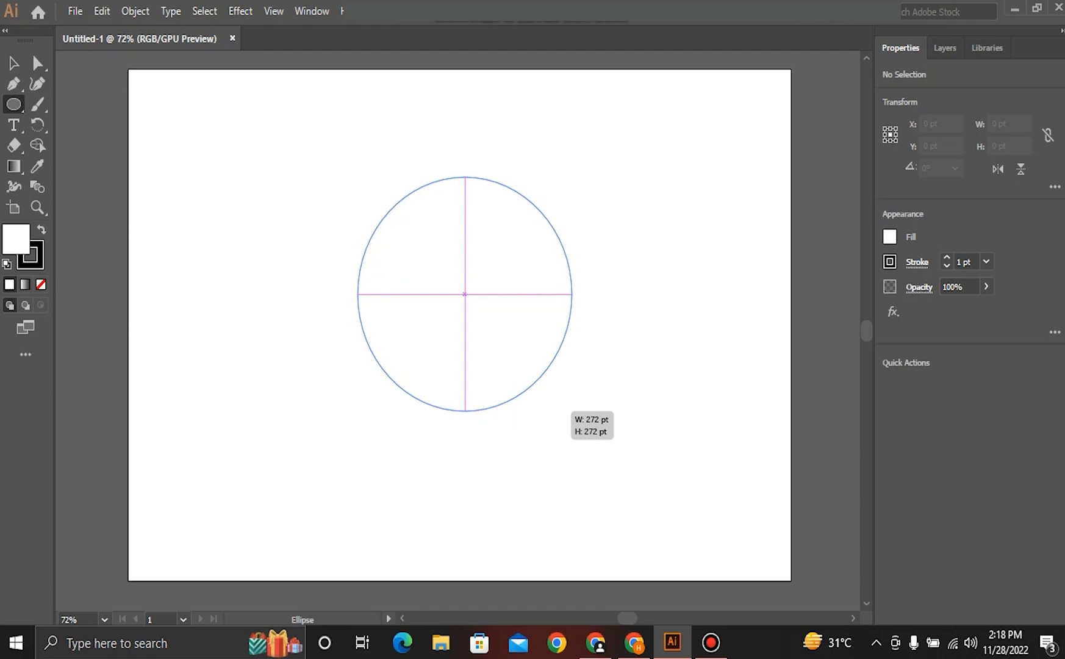
drag(571, 410, 571, 410)
key(v)
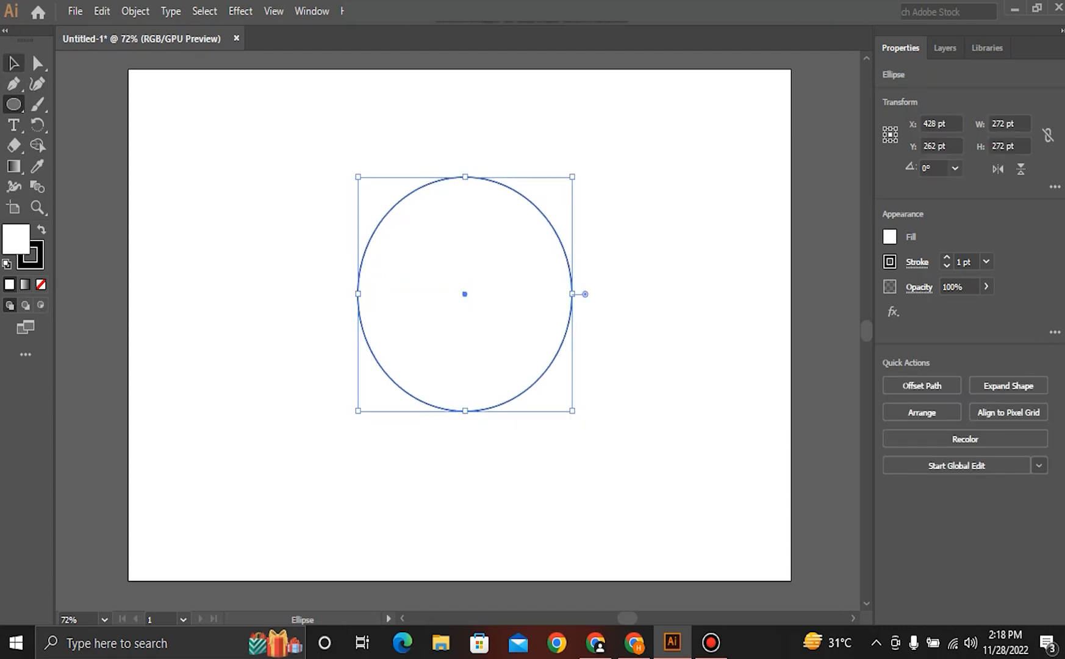
- Fill the large circle with red EF0A0A and deselect it
double_click(16, 238)
drag(492, 262, 519, 219)
click(700, 213)
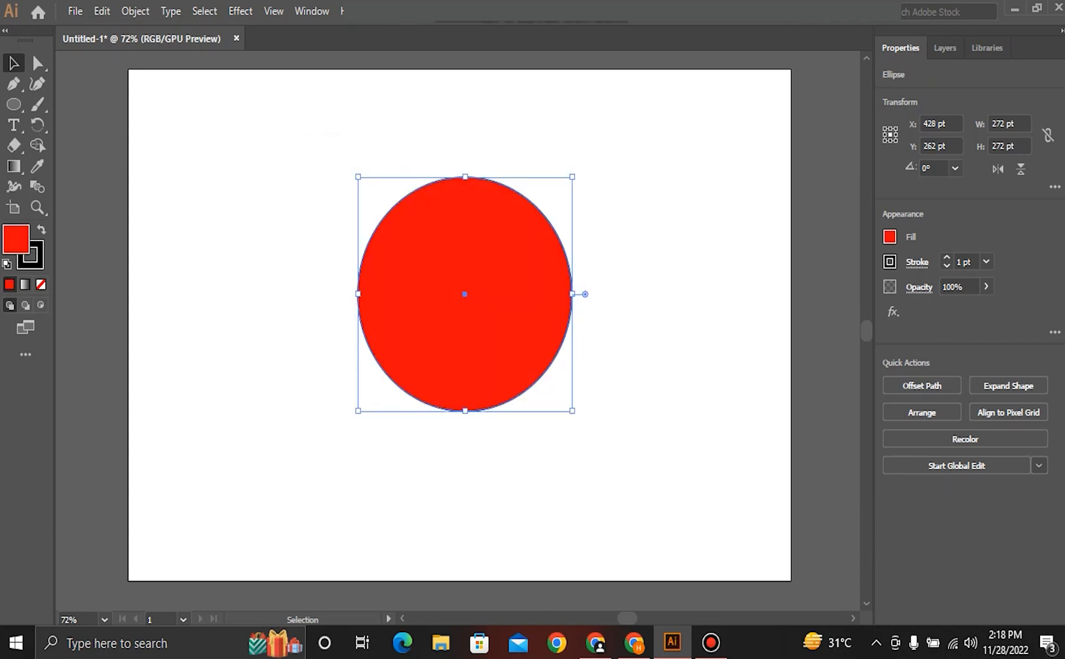
click(683, 244)
key(space)
drag(683, 244, 680, 253)
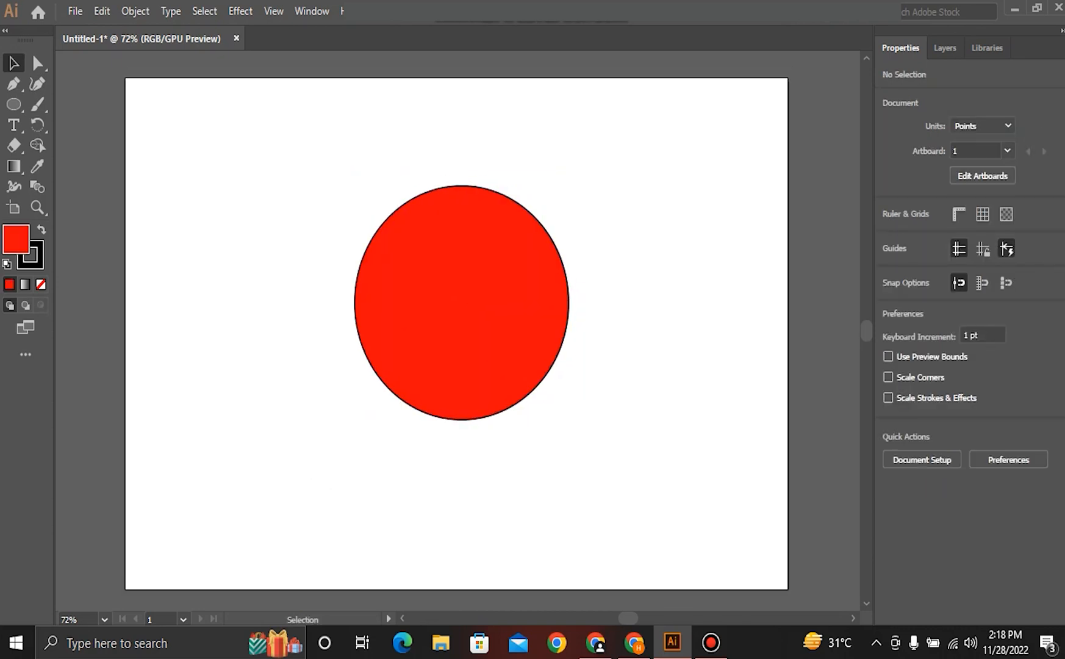
- Draw a small circle about 32 pt in diameter just above the large red circle
key(l)
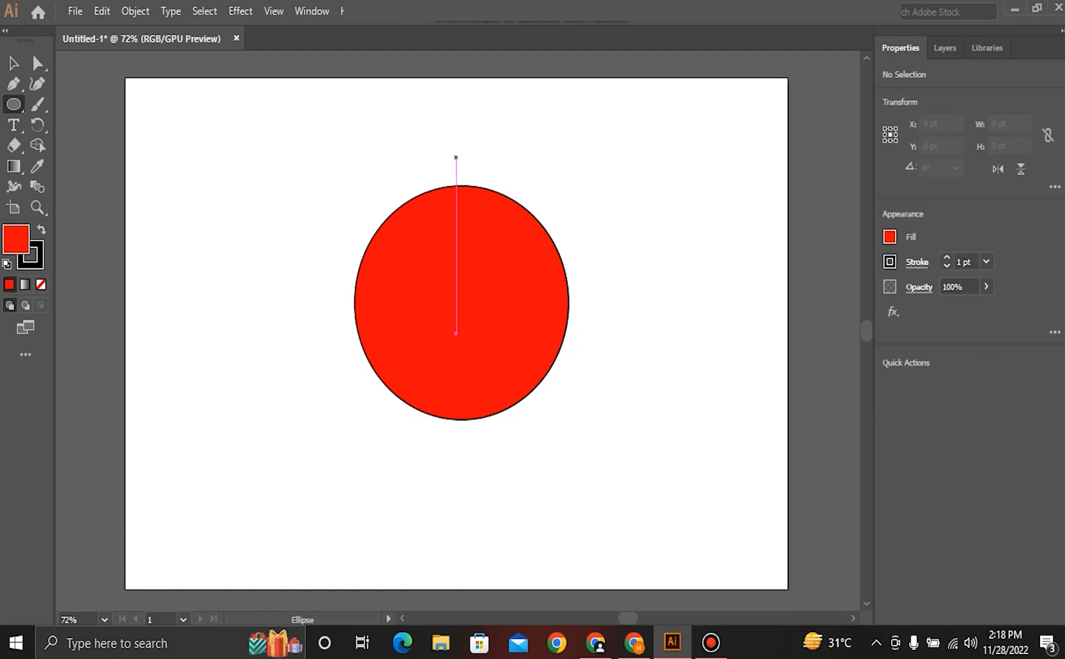
drag(456, 158, 469, 171)
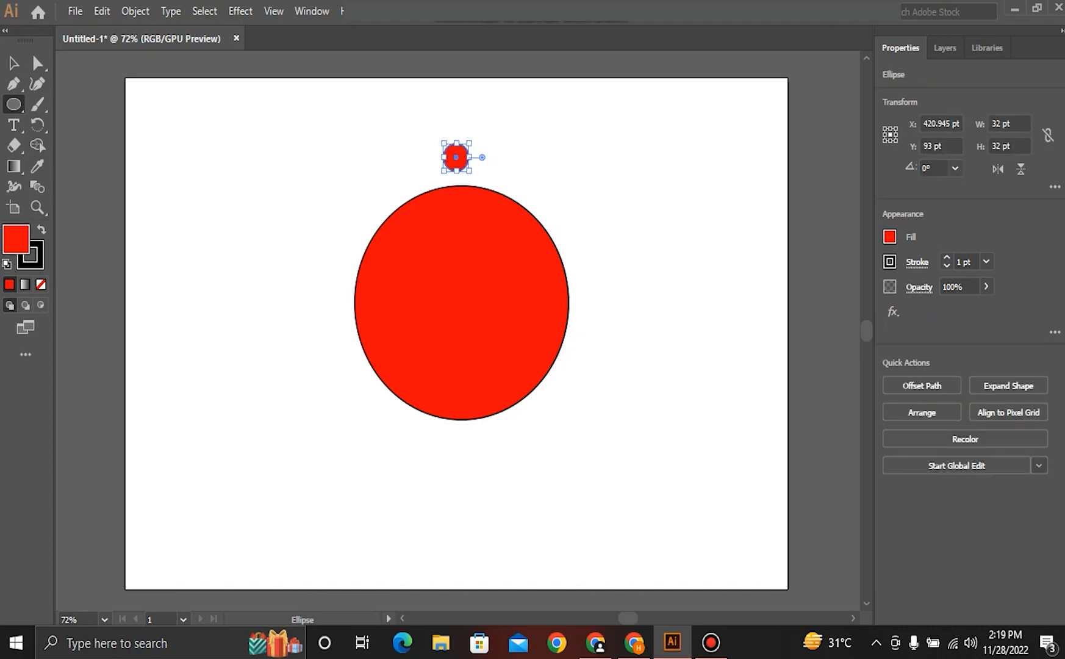
key(v)
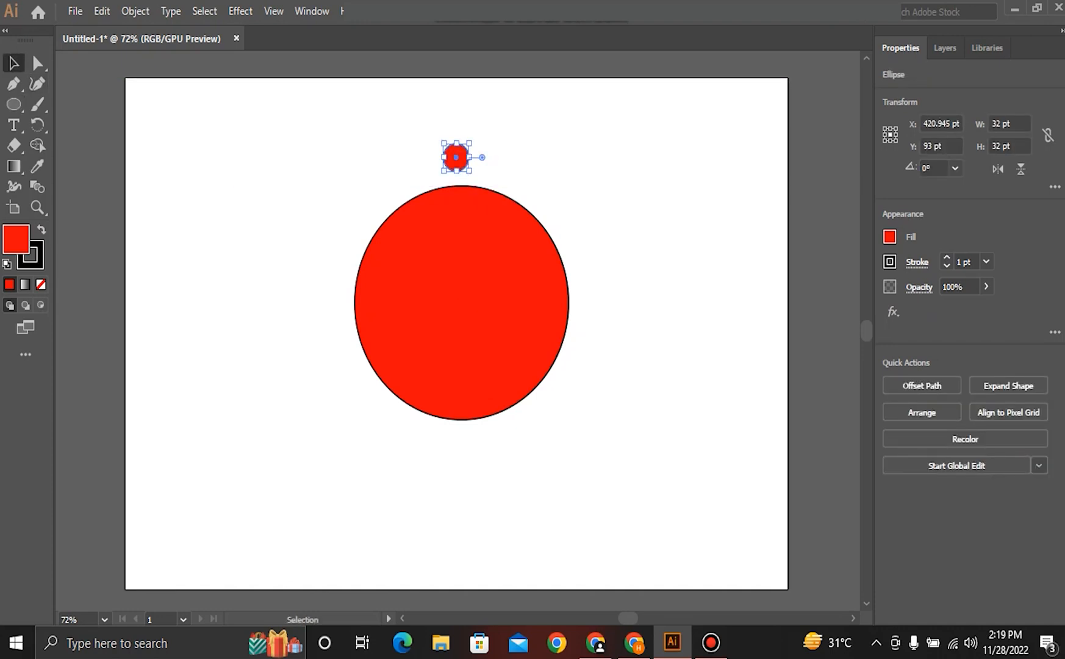
key(ctrl+shift+a)
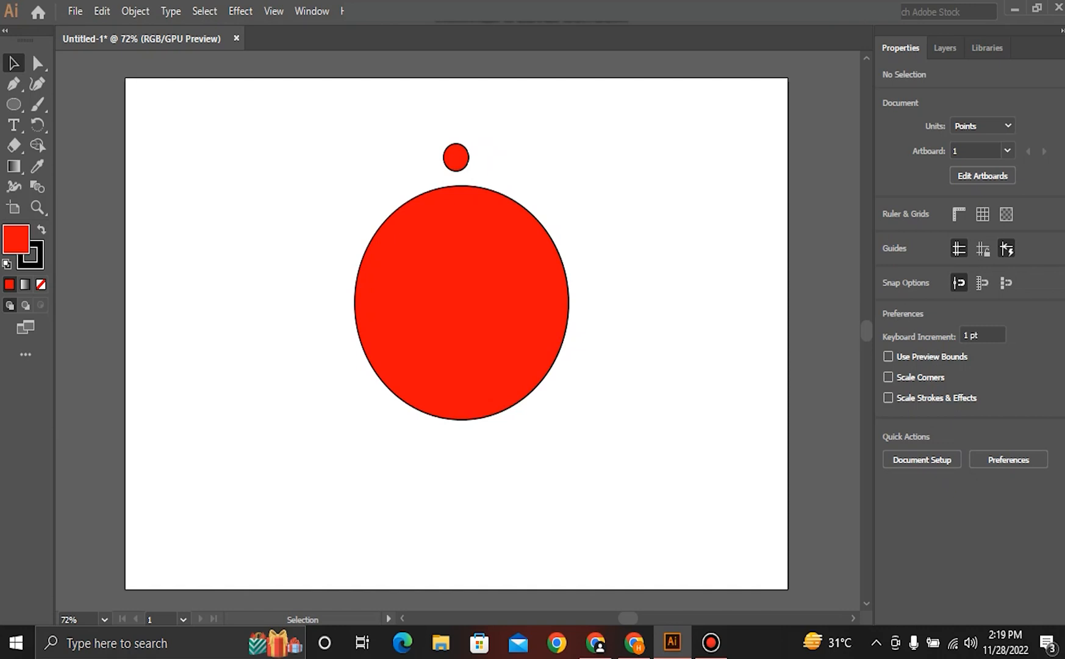
- Change the small circle's fill colour to cyan 0CEDD7
click(462, 303)
click(640, 317)
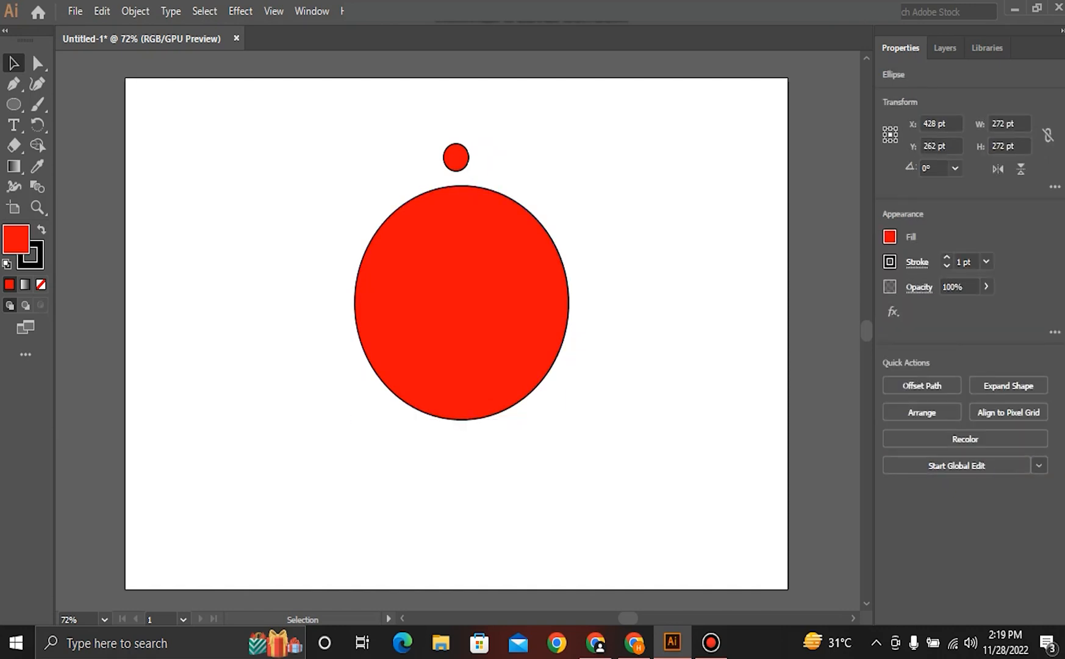
click(461, 303)
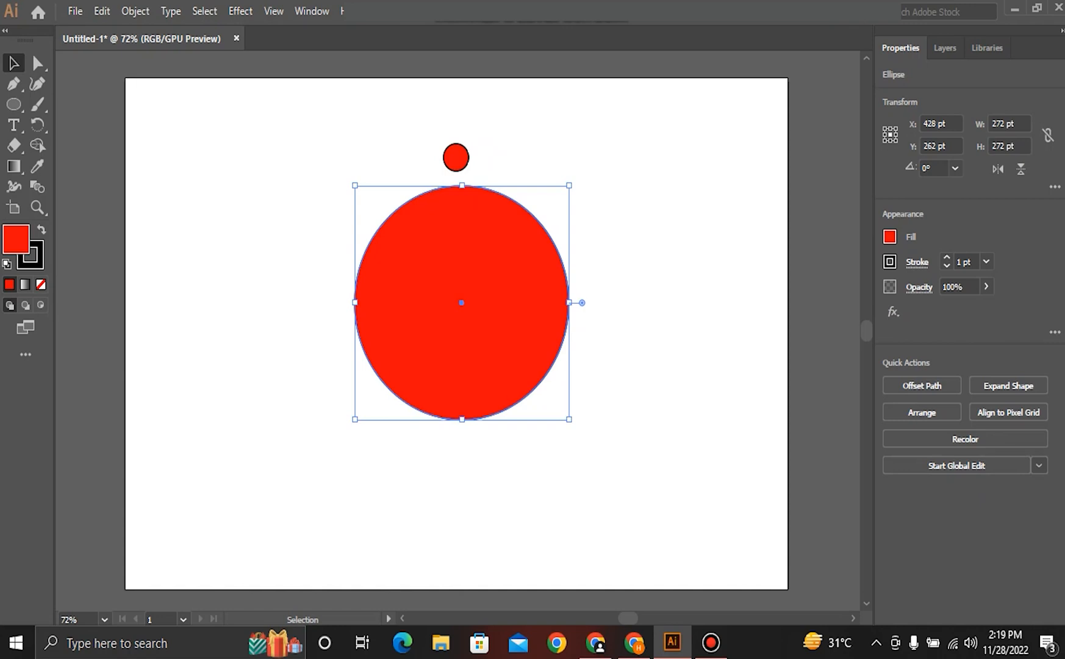
click(455, 157)
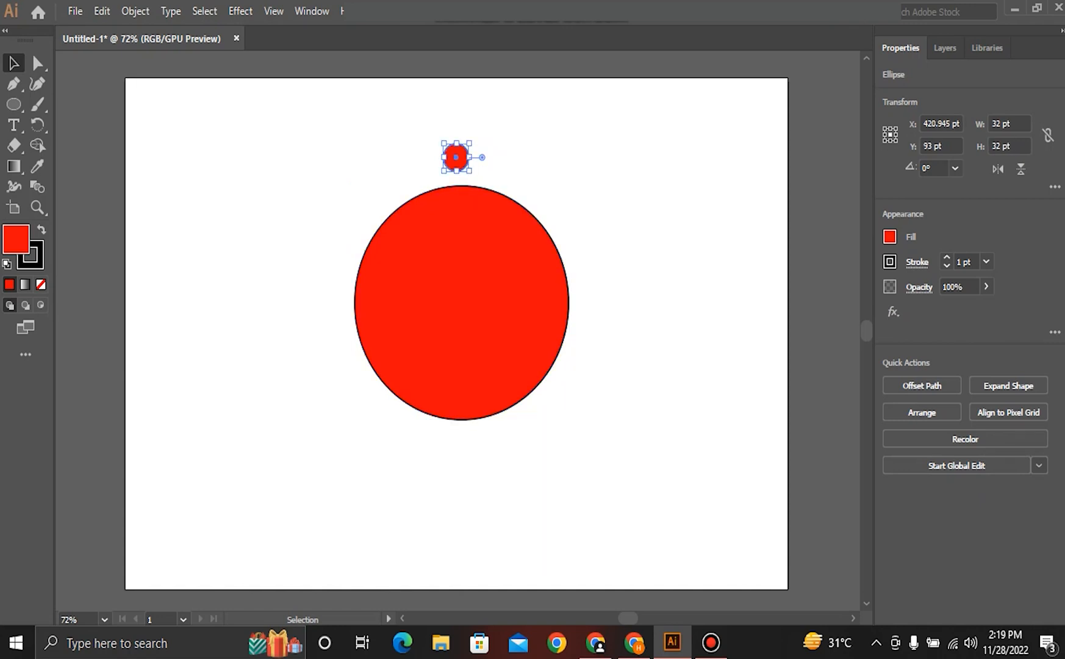
double_click(16, 238)
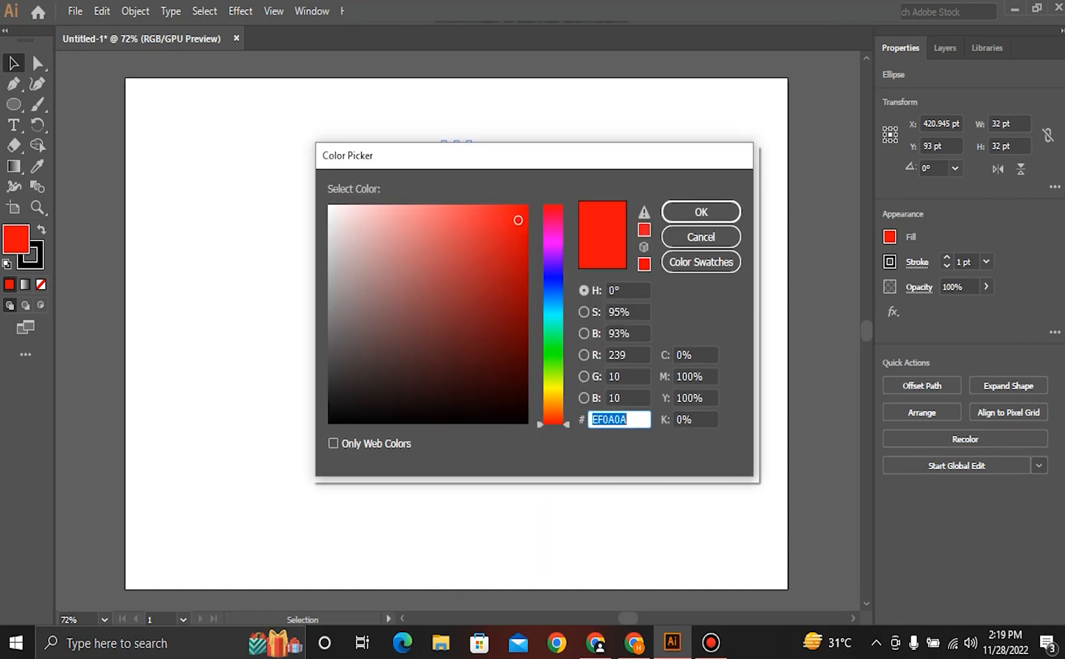
text(0CEDD7)
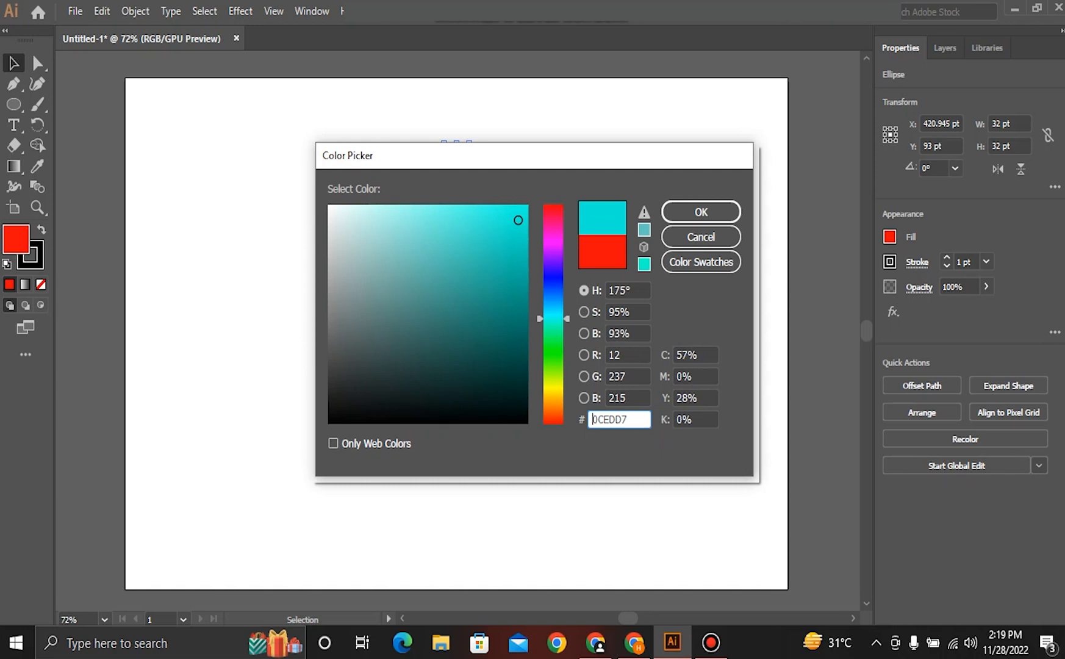
click(700, 213)
click(700, 213)
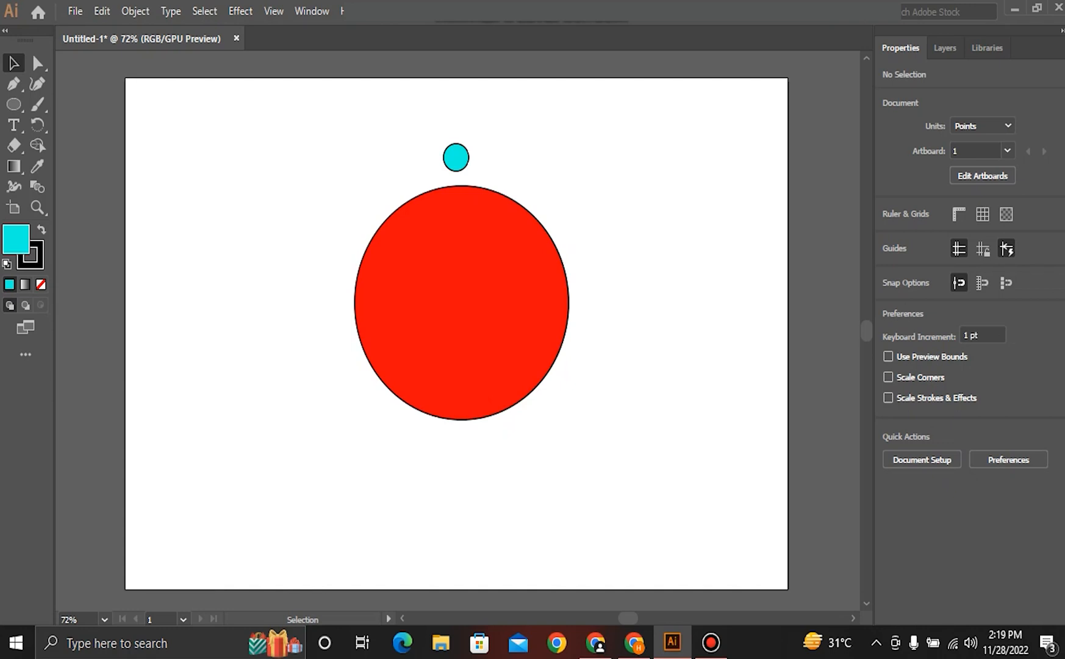
- Align the small and large circles to each other by their horizontal centres, then deselect them
drag(527, 122, 429, 189)
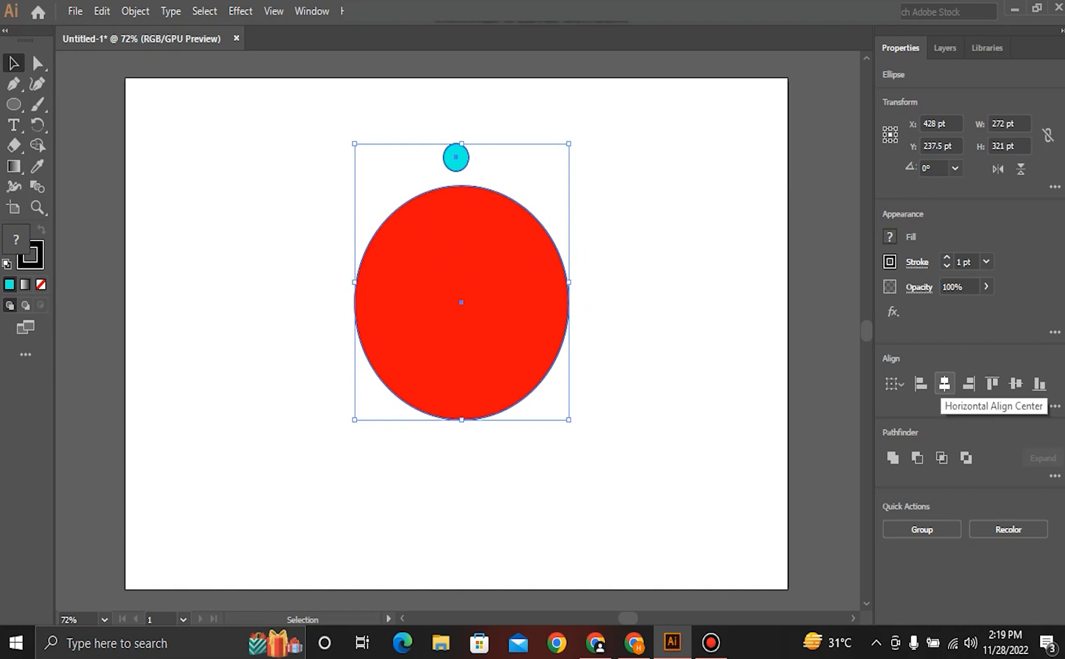
click(944, 383)
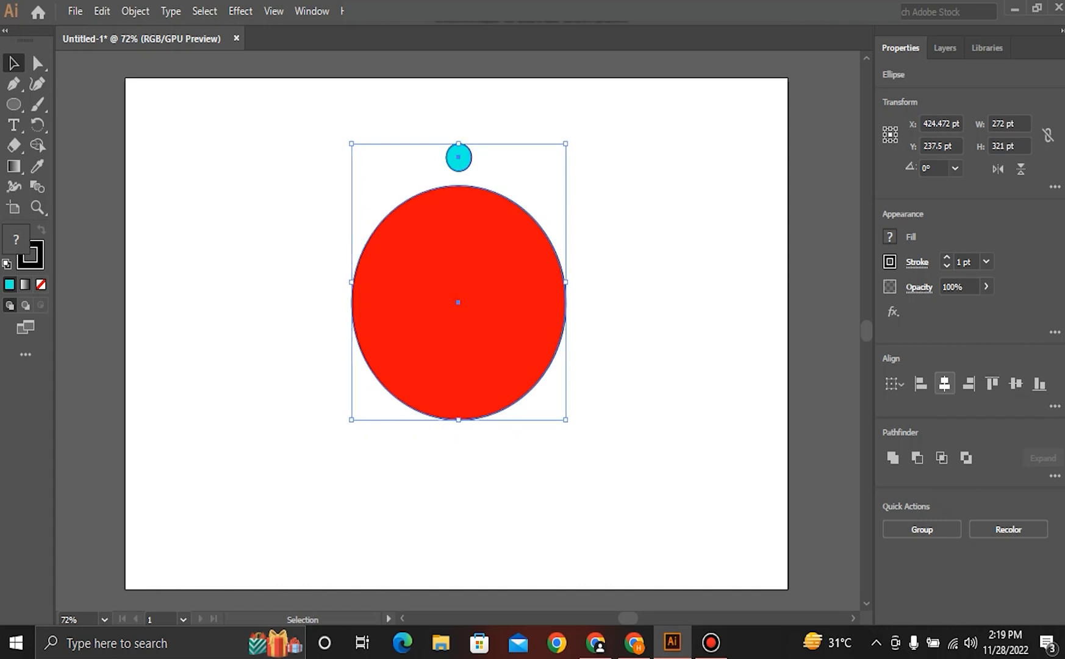
key(ctrl+z)
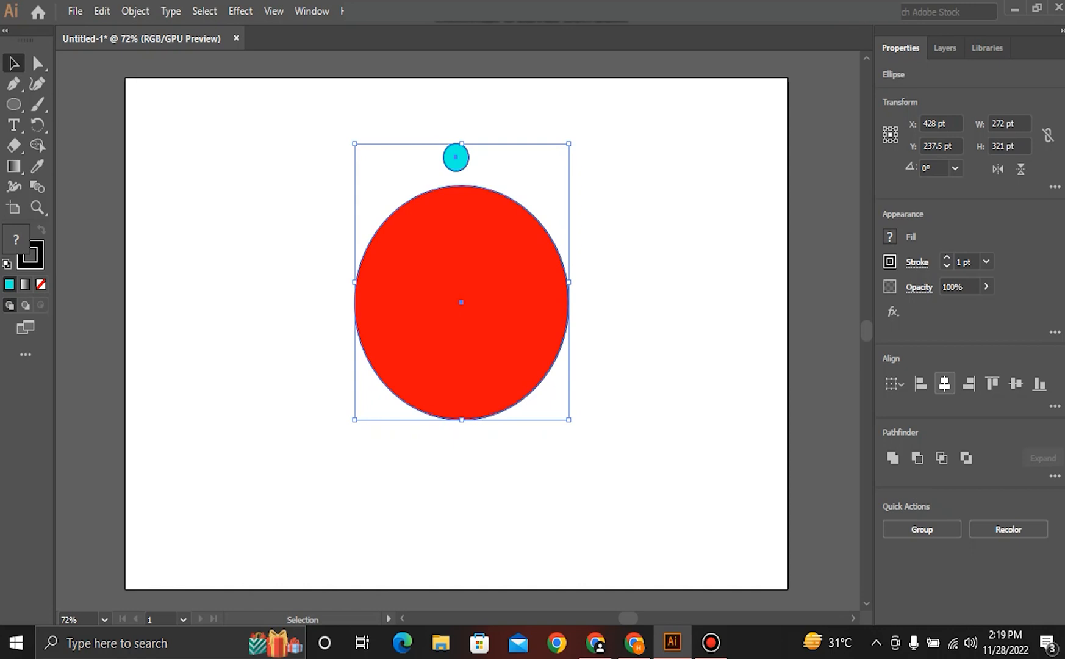
click(944, 383)
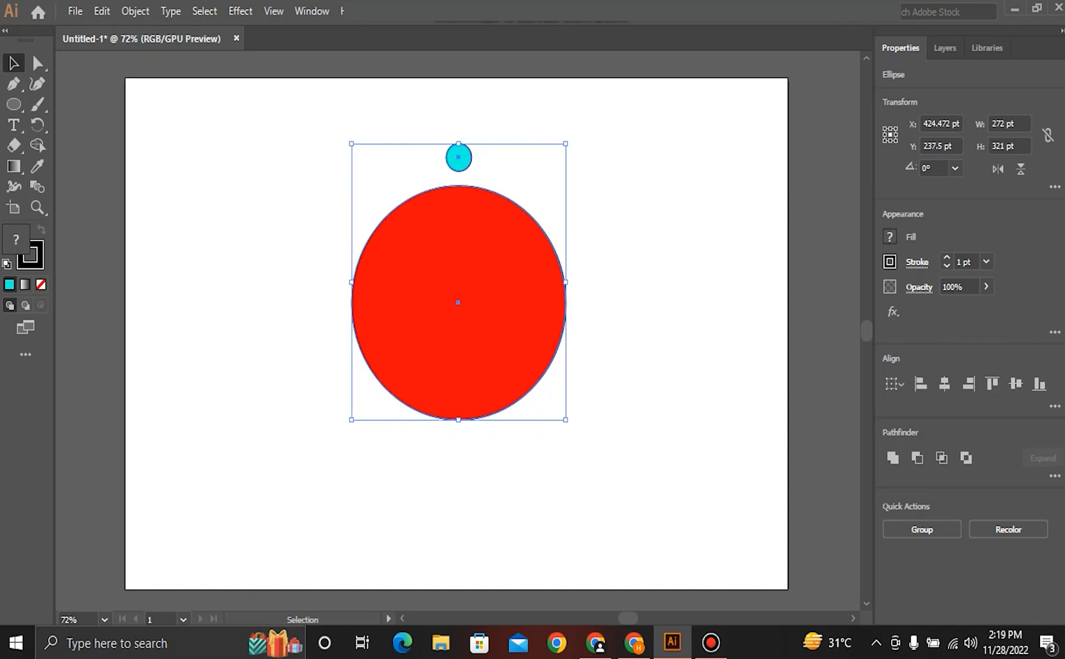
key(ctrl+shift+a)
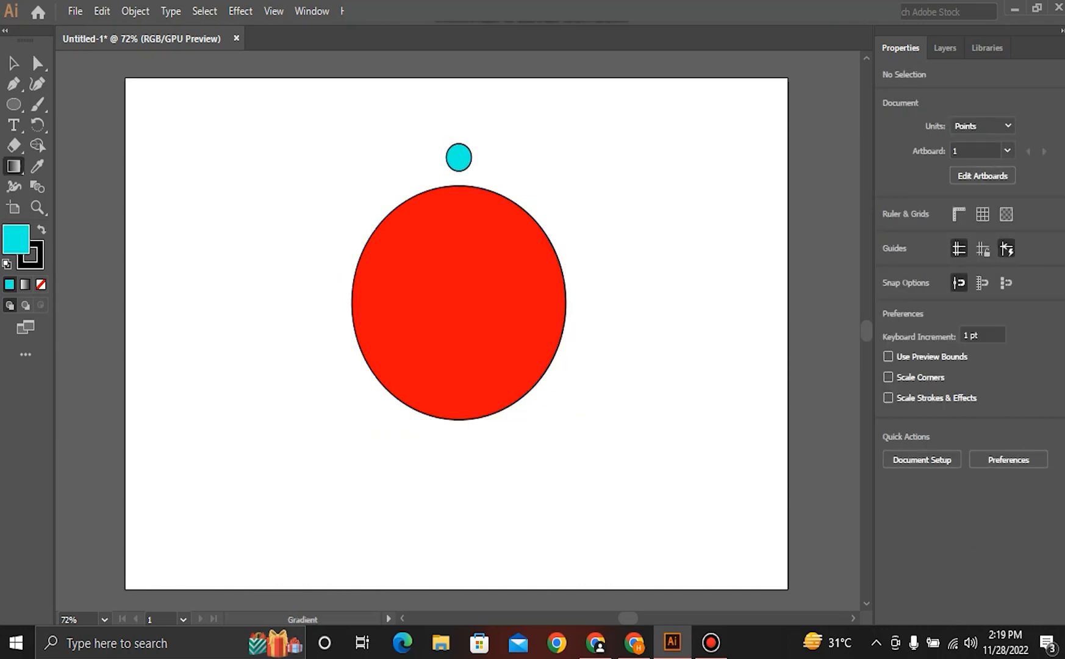
- Display the Align options and place them over the artboard's edge, beside the red circle
key(g)
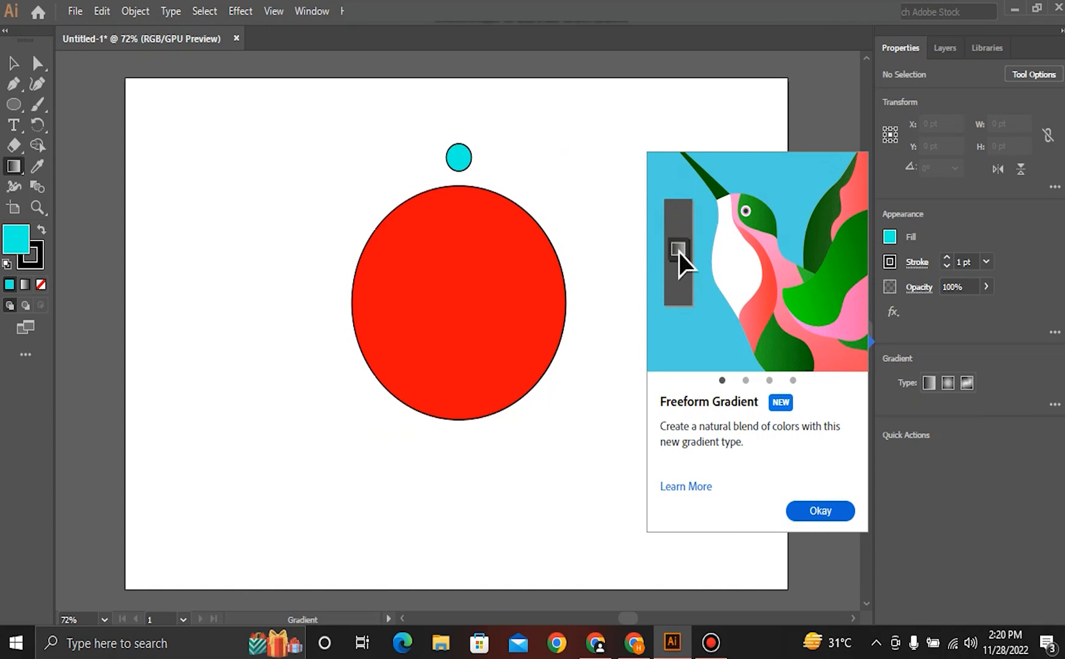
key(Escape)
click(312, 11)
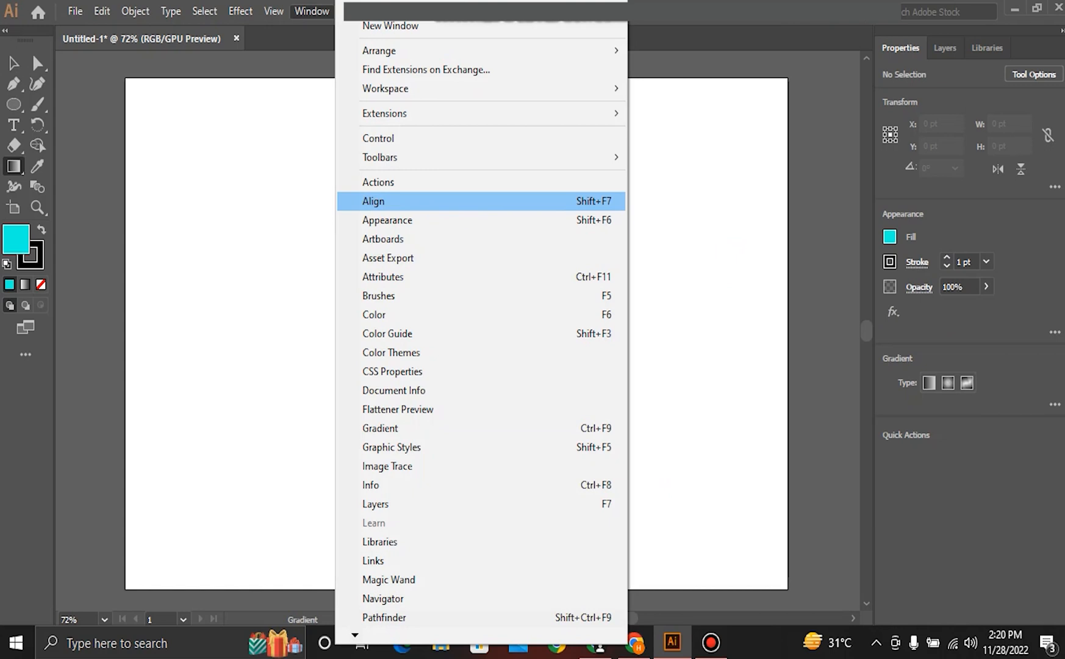
click(396, 201)
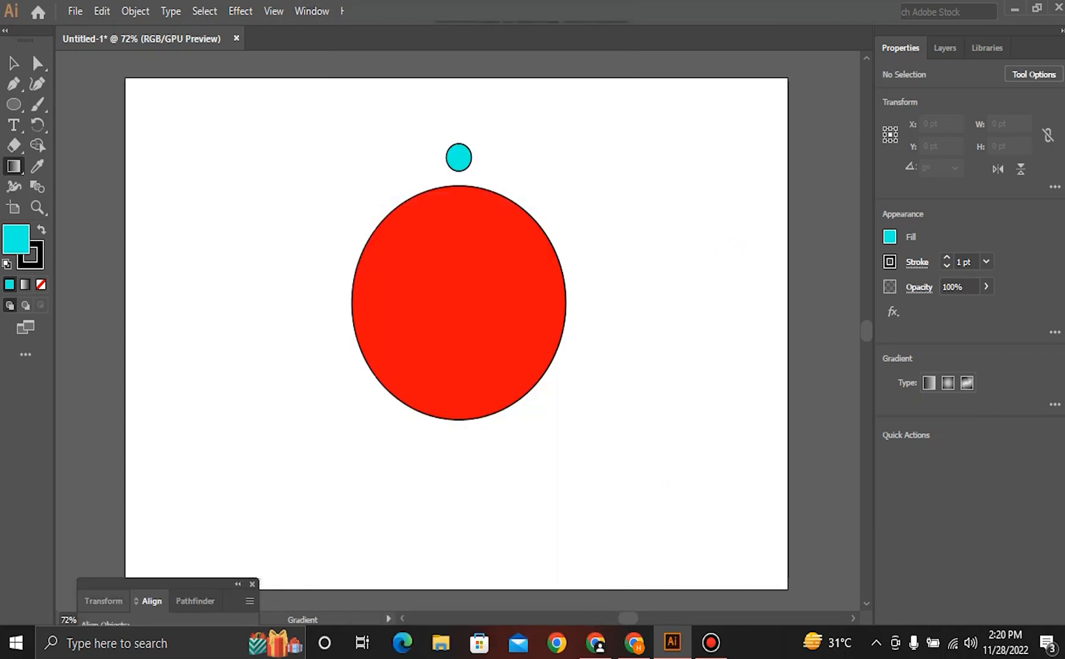
drag(155, 583, 151, 333)
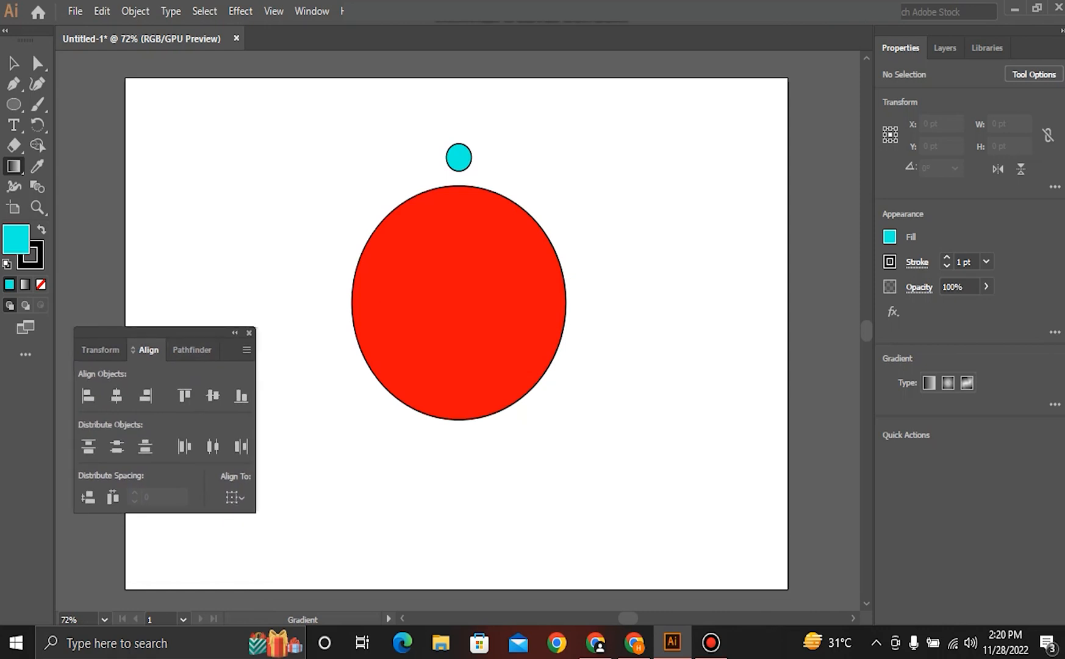
click(100, 349)
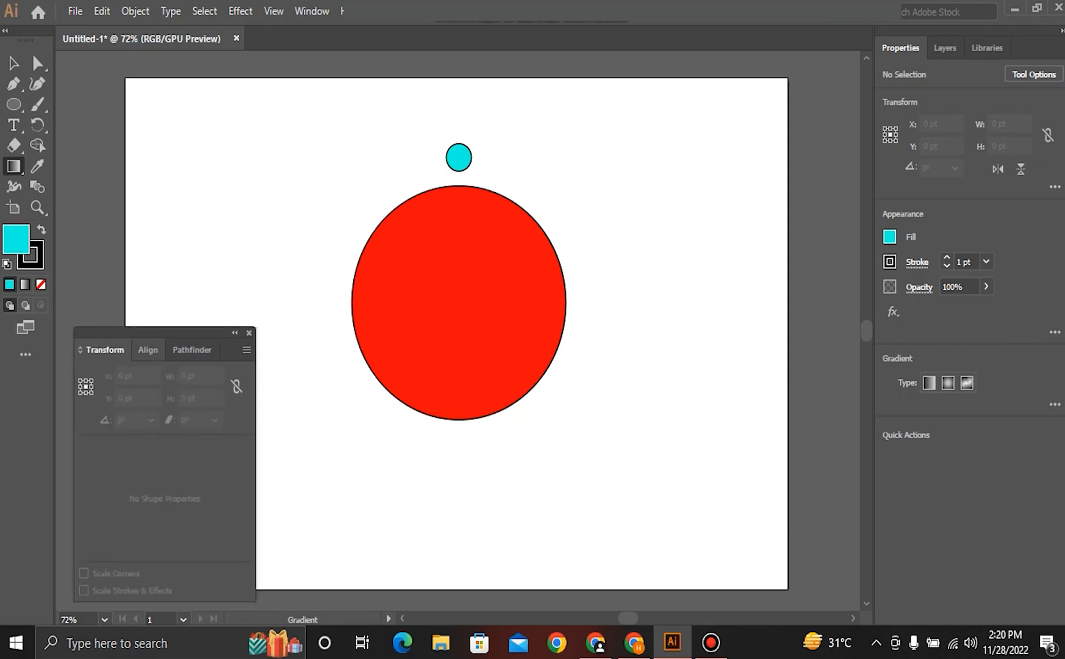
click(148, 350)
click(190, 349)
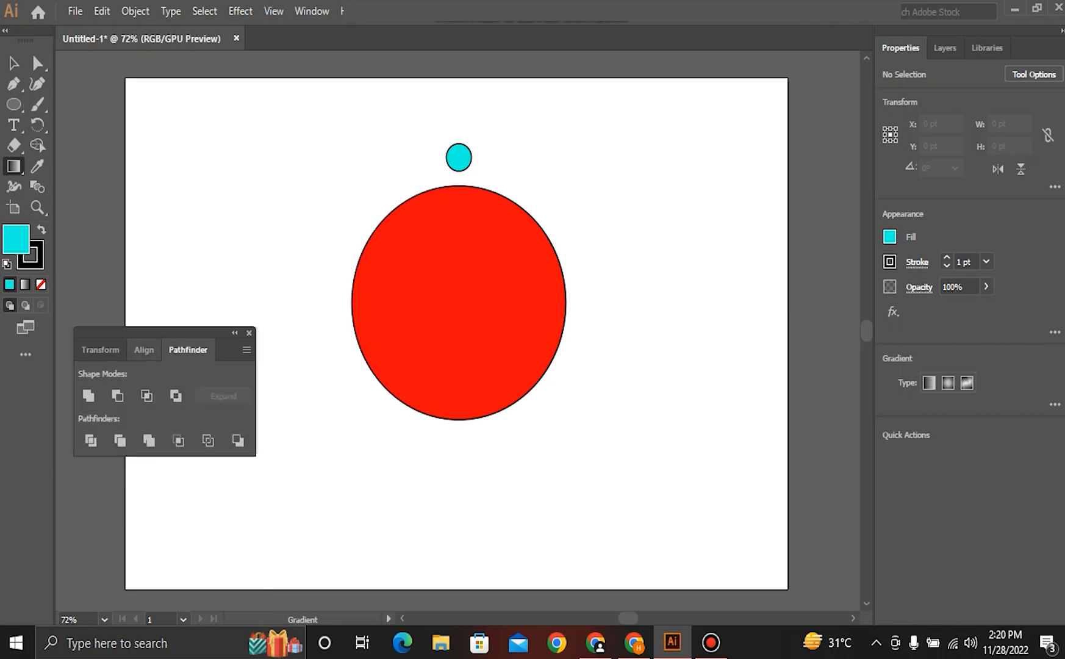
click(144, 349)
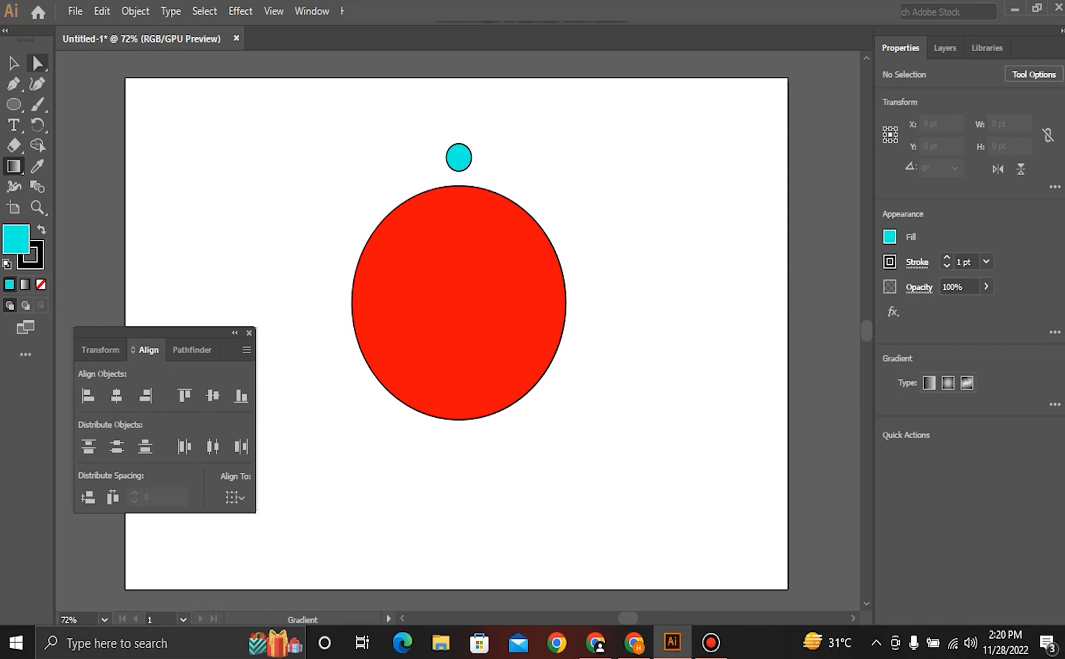
click(13, 63)
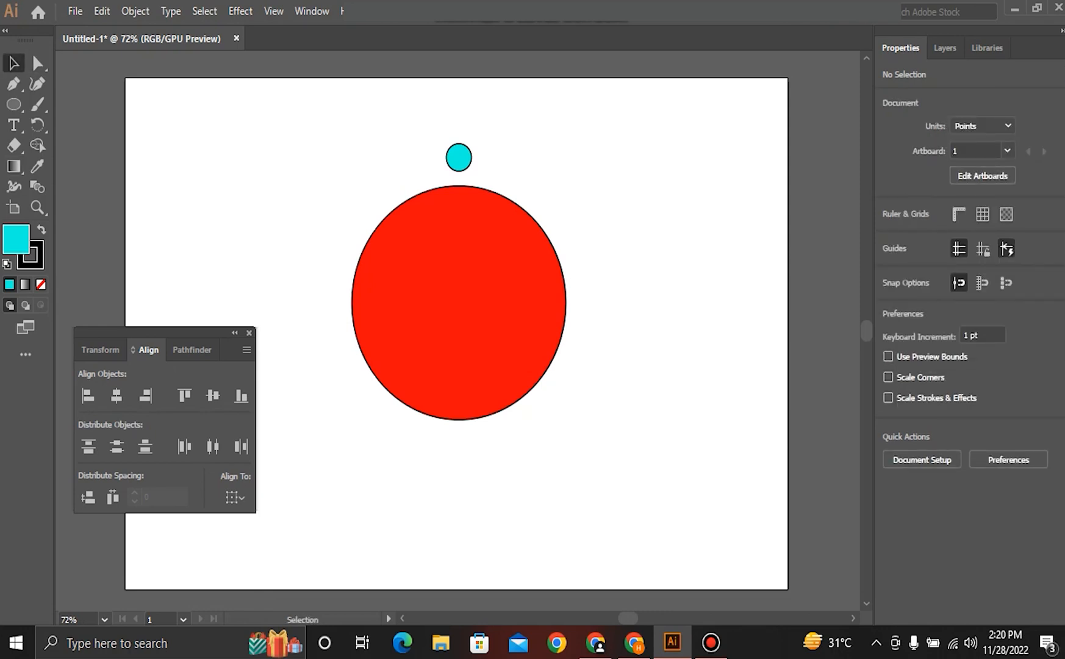
click(458, 157)
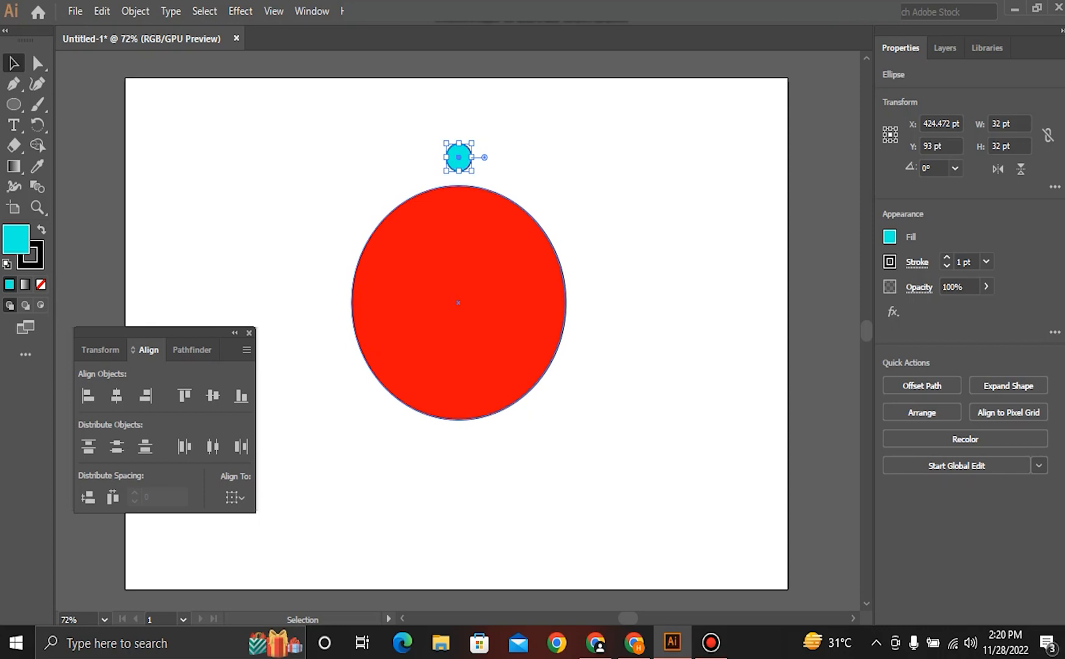
click(646, 262)
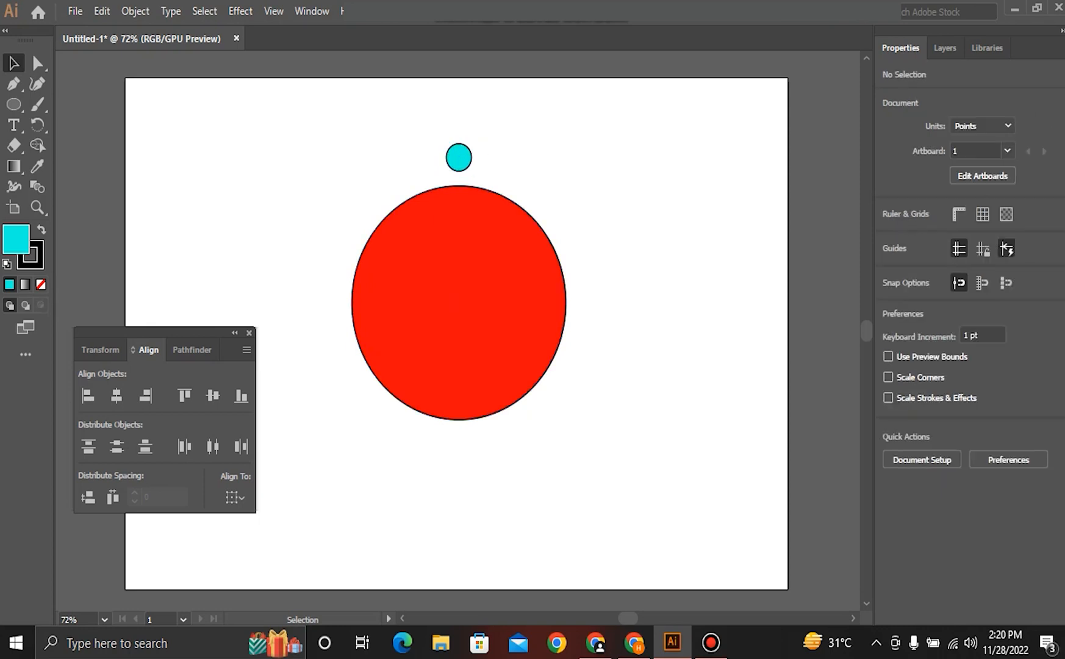
click(459, 157)
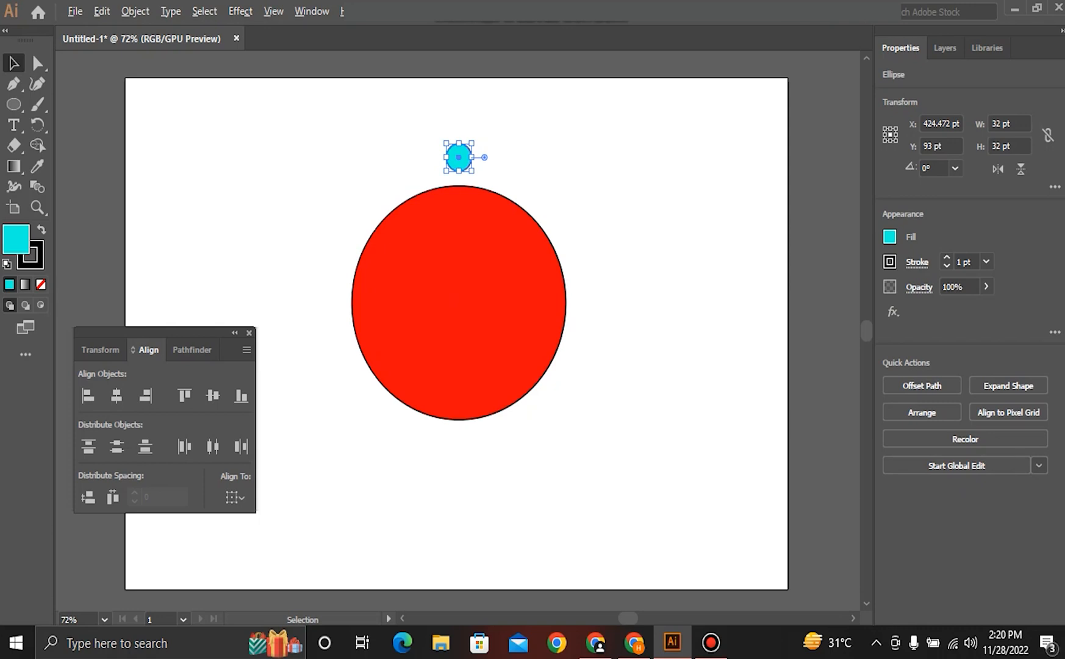
click(610, 183)
click(459, 157)
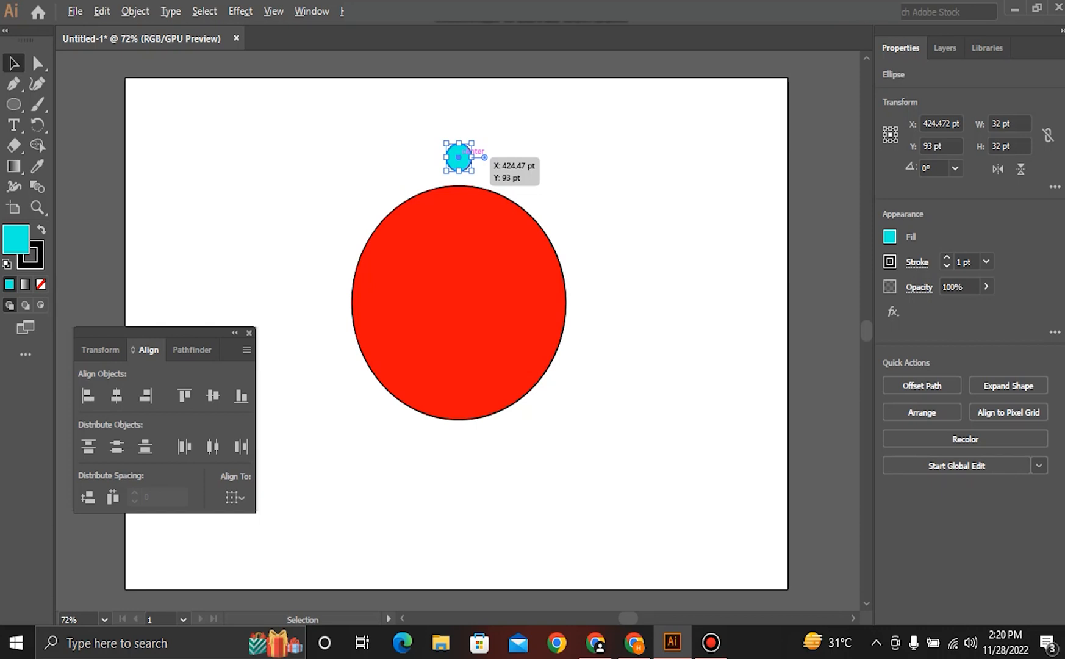
click(537, 137)
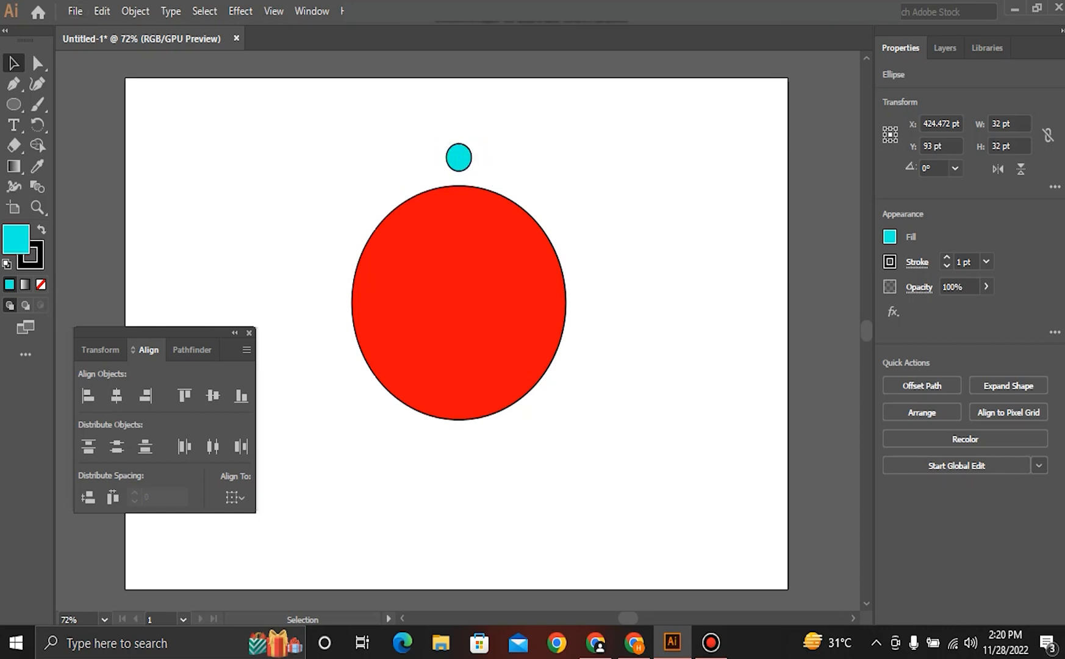
- Place a copy of the small cyan circle beside the original, centred at about X 494 pt, Y 115 pt, along the red circle's edge
click(459, 157)
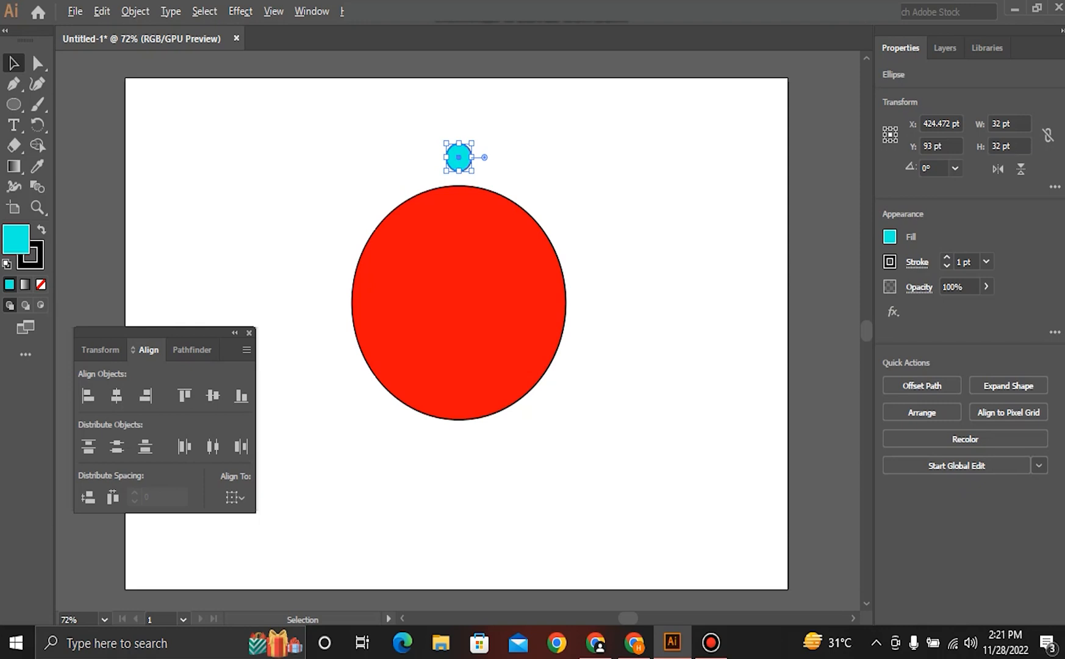
drag(459, 158, 496, 166)
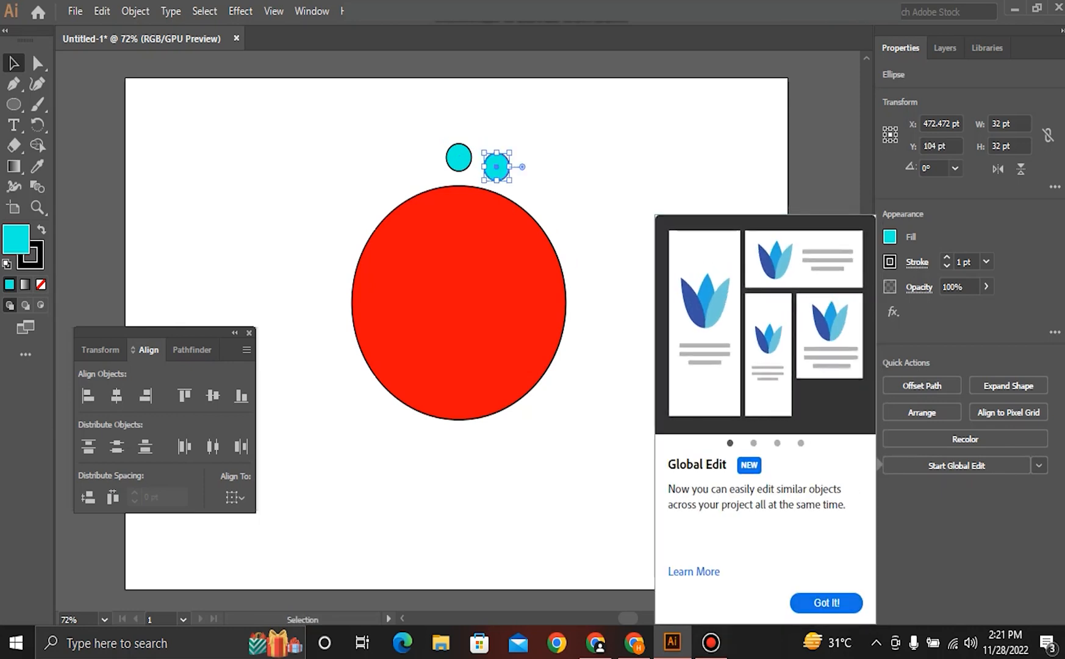
click(826, 603)
click(767, 317)
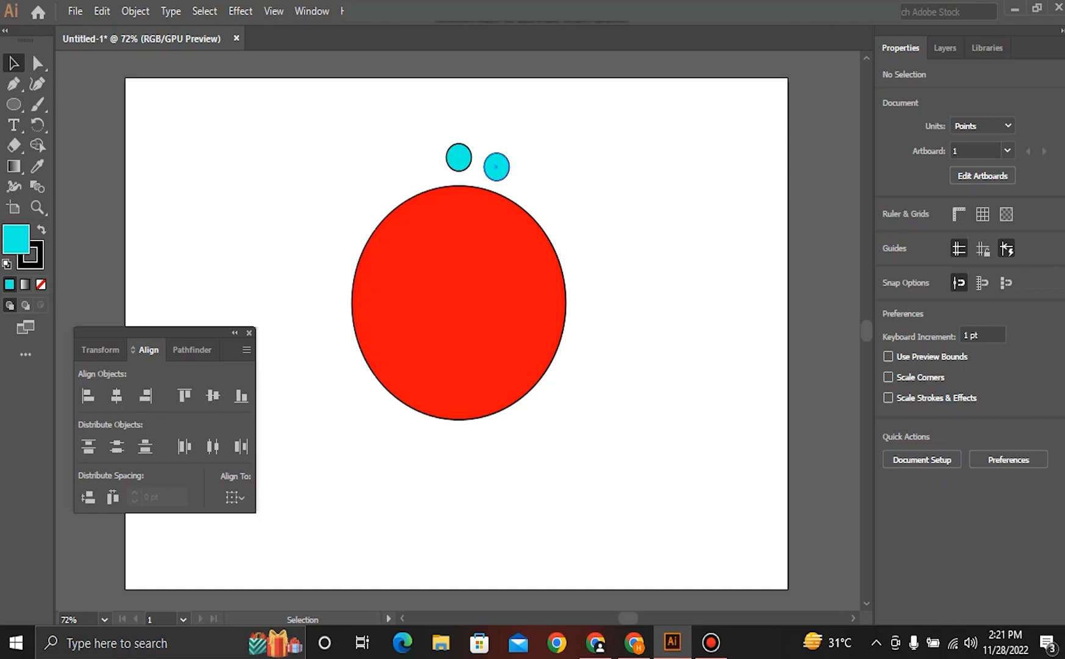
drag(495, 167, 514, 176)
click(585, 160)
- Place a copy of the second cyan circle further along the red circle's edge, centred at about X 544 pt, Y 156 pt
click(513, 176)
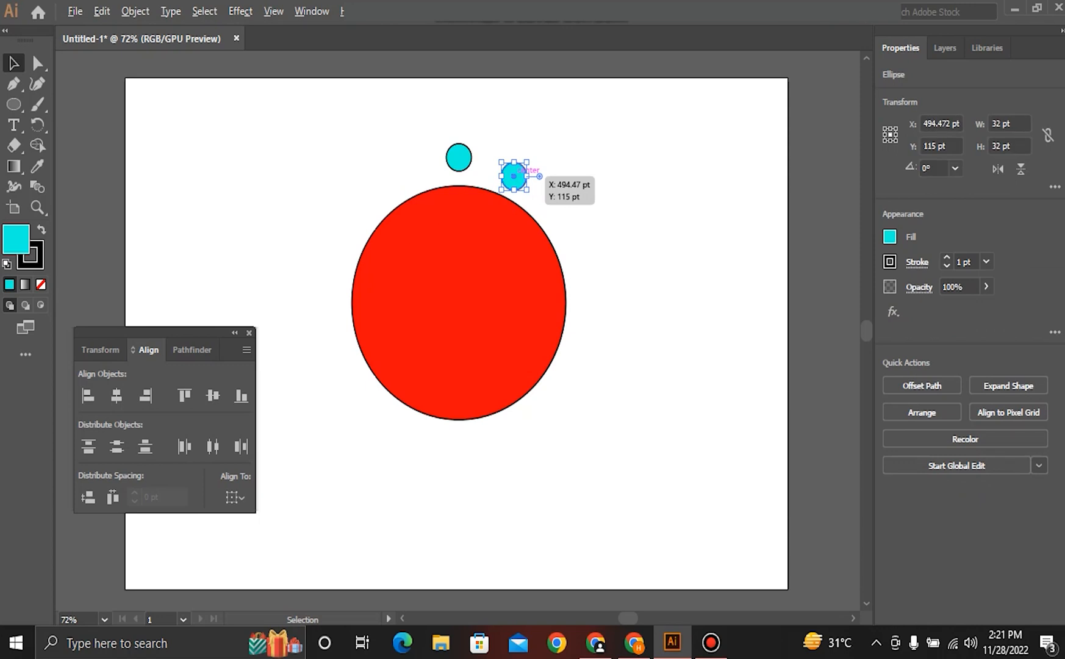
drag(514, 176, 552, 211)
key(ctrl+shift+a)
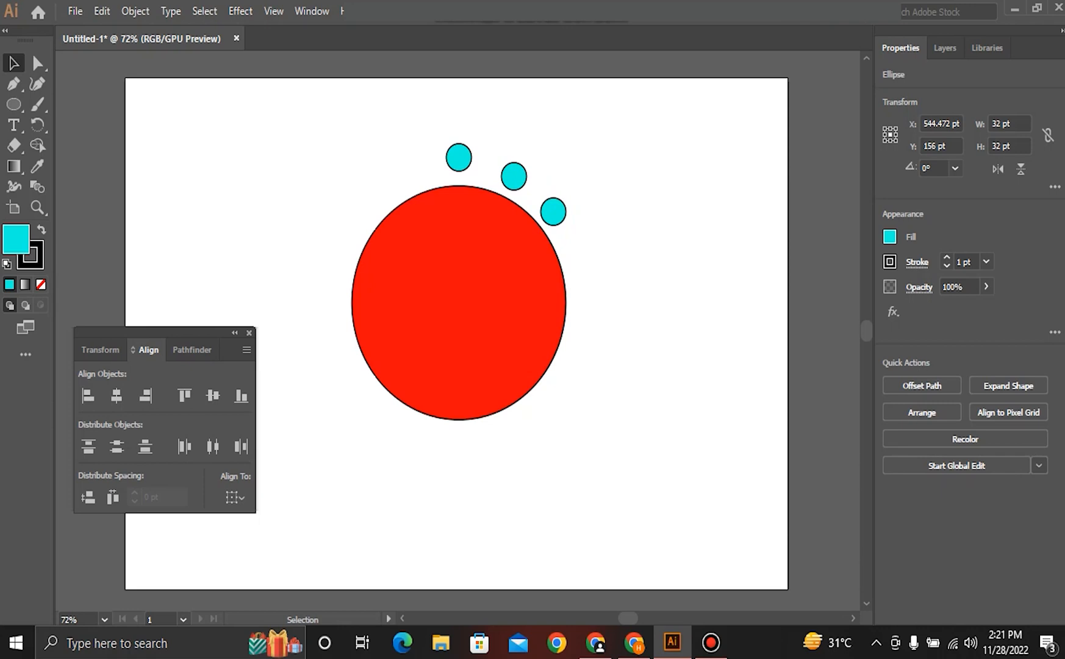
- Examine the gaps between the three small cyan circles and their distances from the red circle's edge, selecting each in turn
key(z)
click(490, 222)
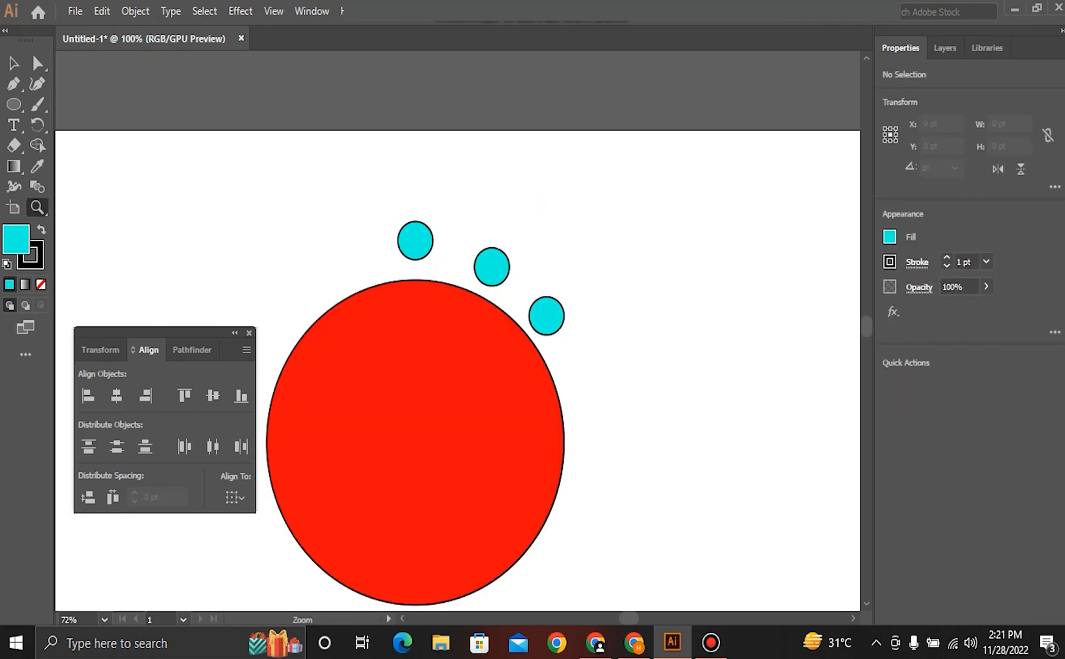
click(460, 297)
click(460, 297)
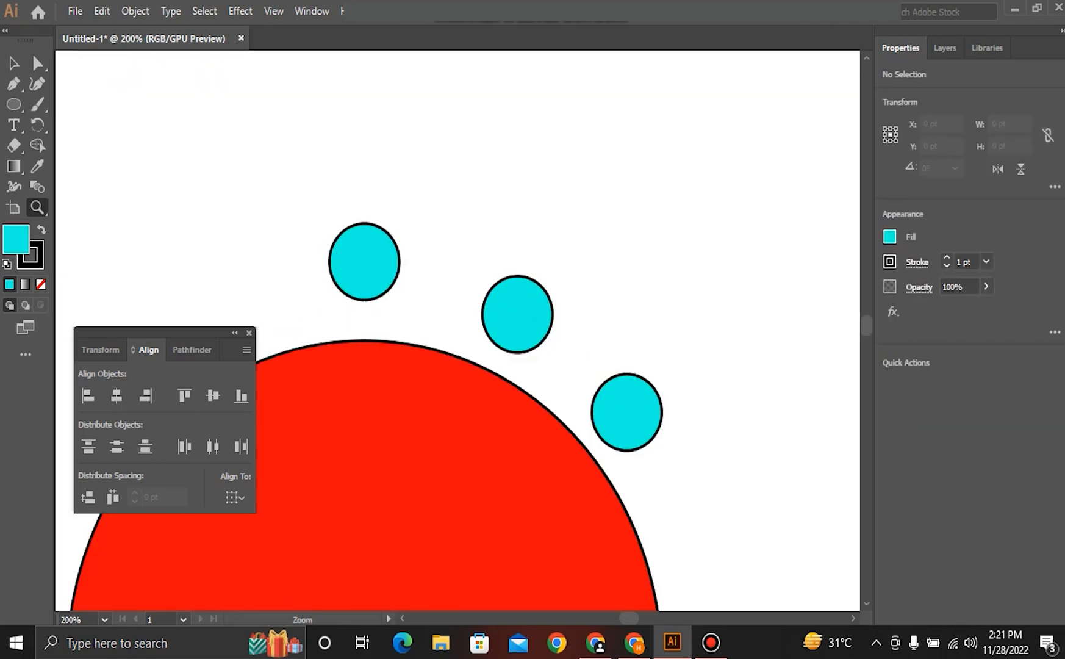
click(13, 64)
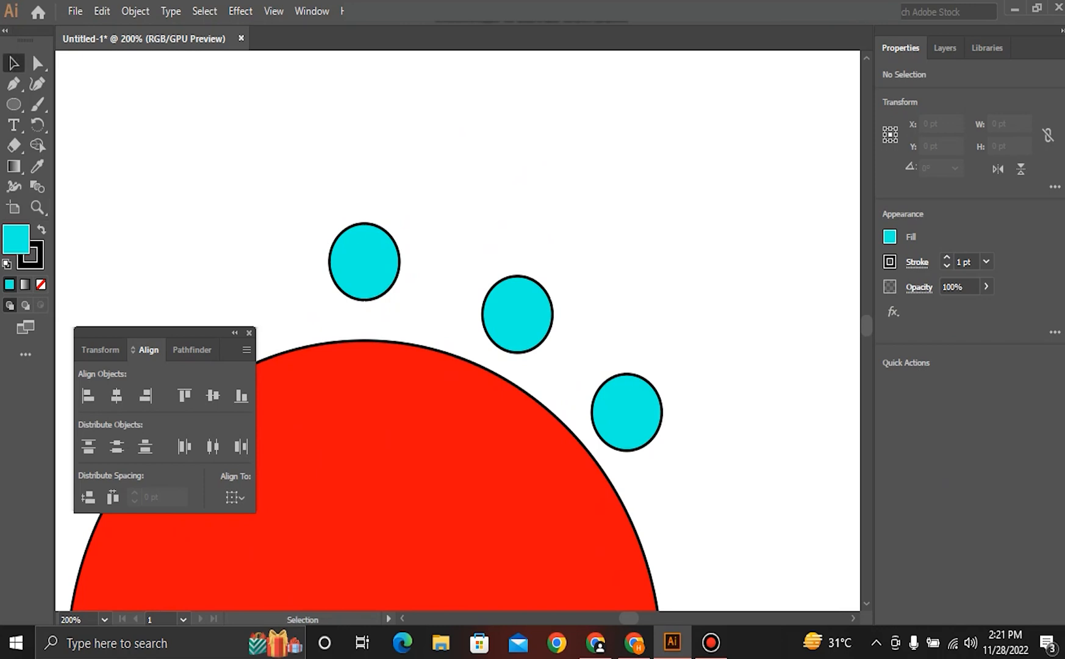
key(space)
drag(457, 501, 487, 347)
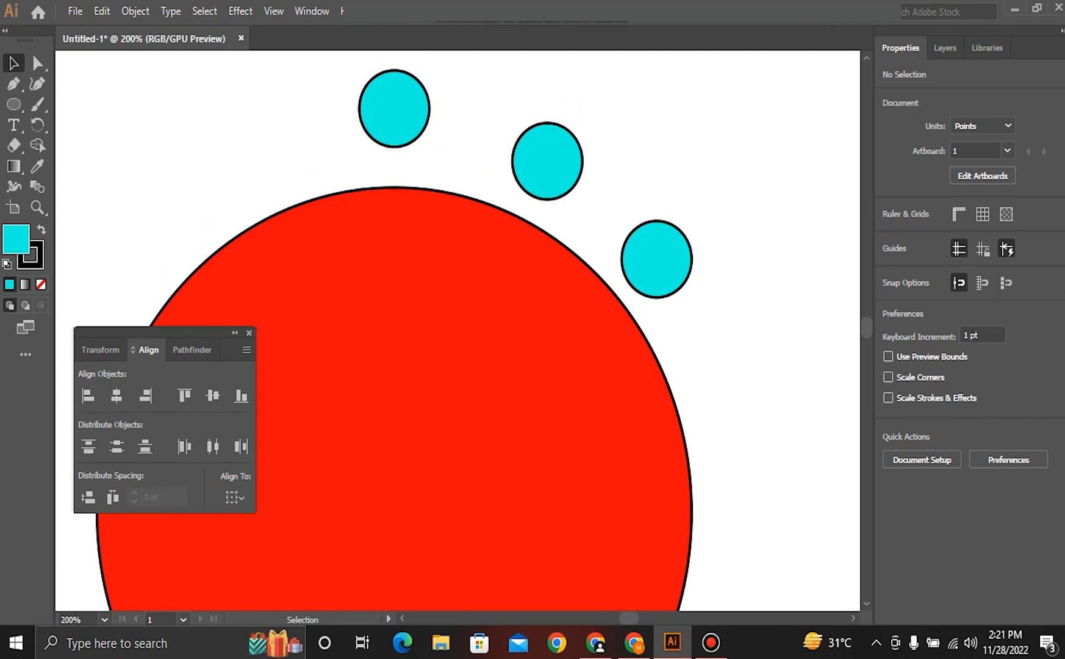
click(392, 107)
click(547, 160)
key(ctrl+shift+a)
click(547, 162)
click(656, 259)
key(ctrl+shift+a)
click(394, 109)
key(ctrl+shift+a)
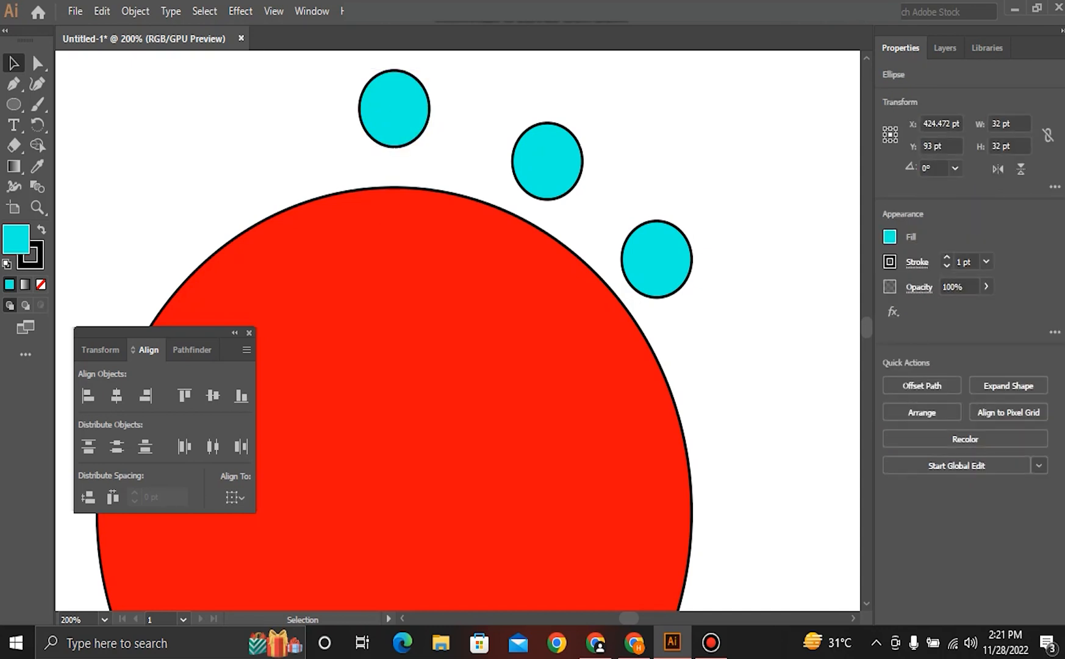
click(394, 109)
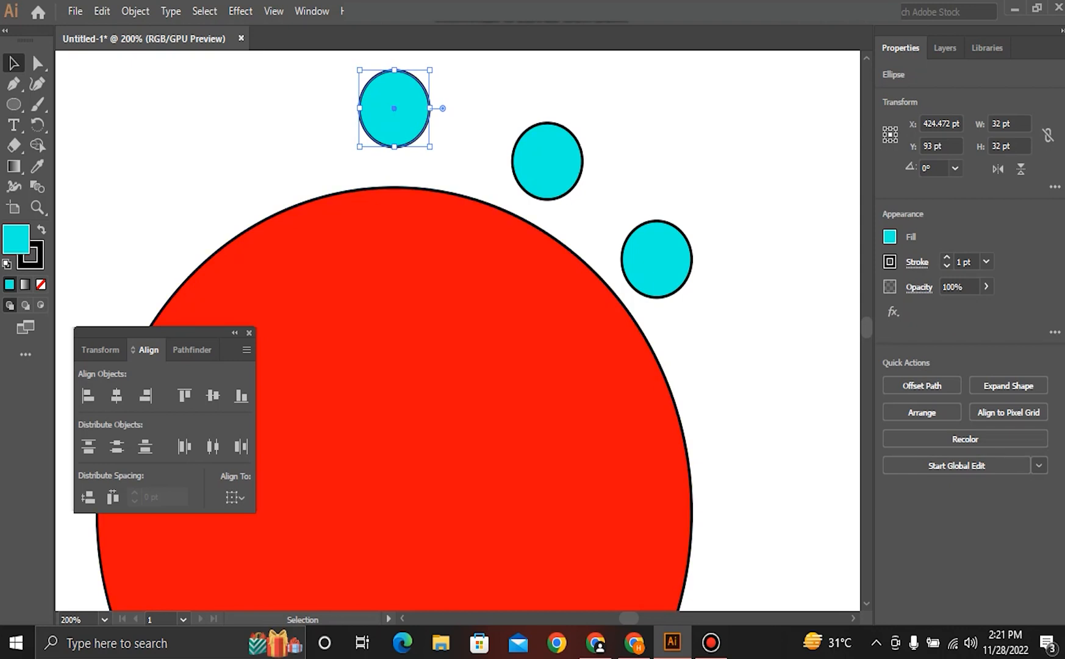
click(547, 161)
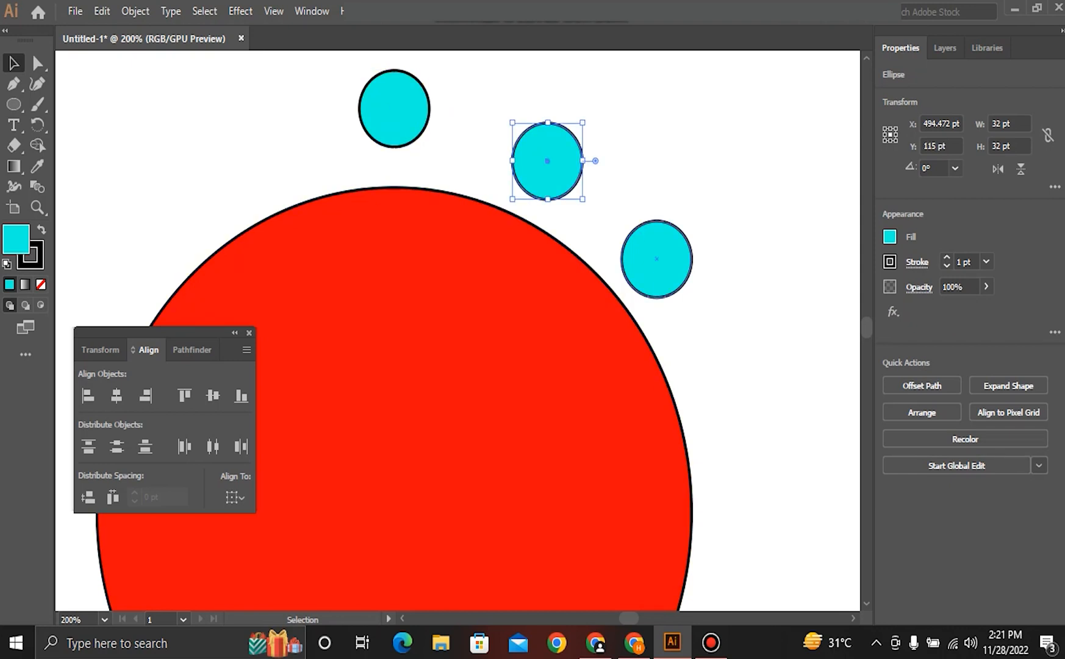
click(657, 259)
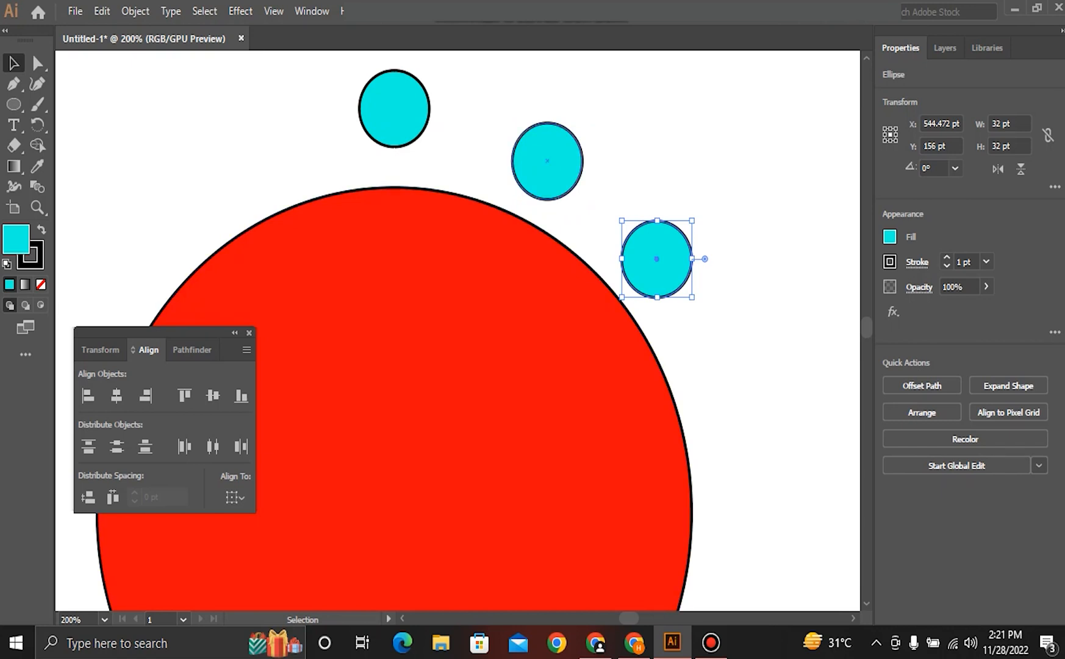
key(ctrl+shift+a)
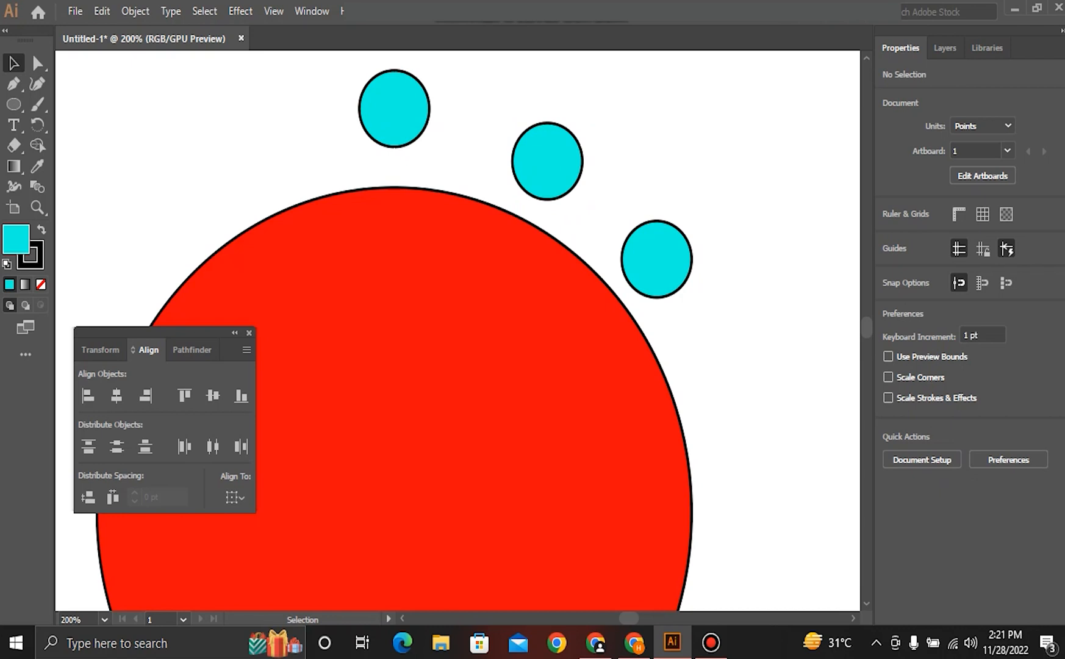
click(547, 161)
click(657, 259)
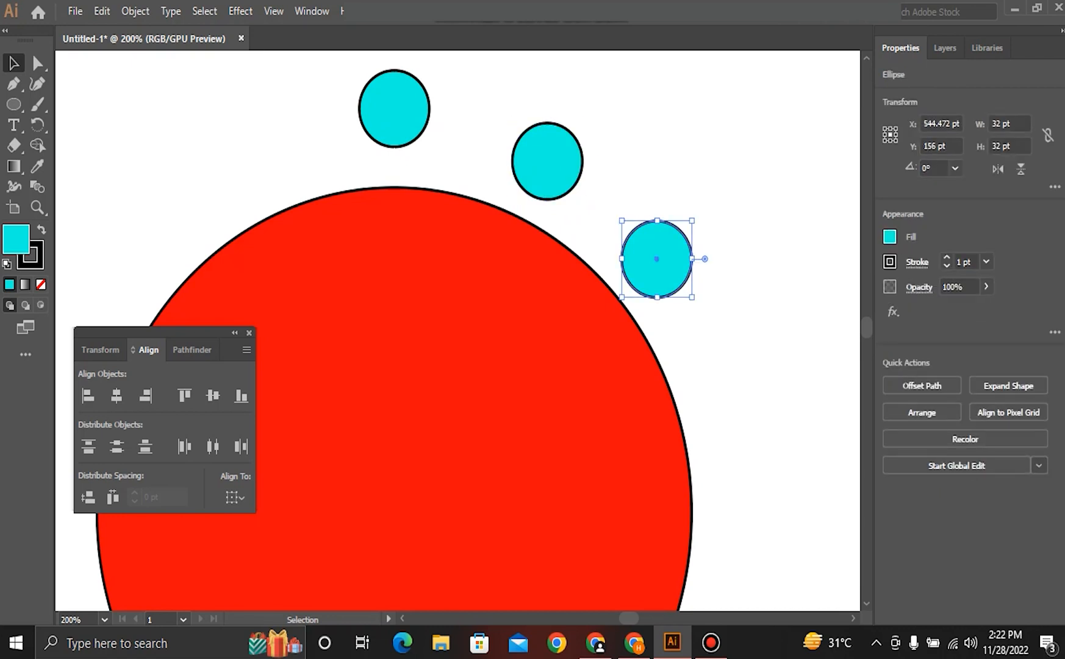
key(ctrl+shift+a)
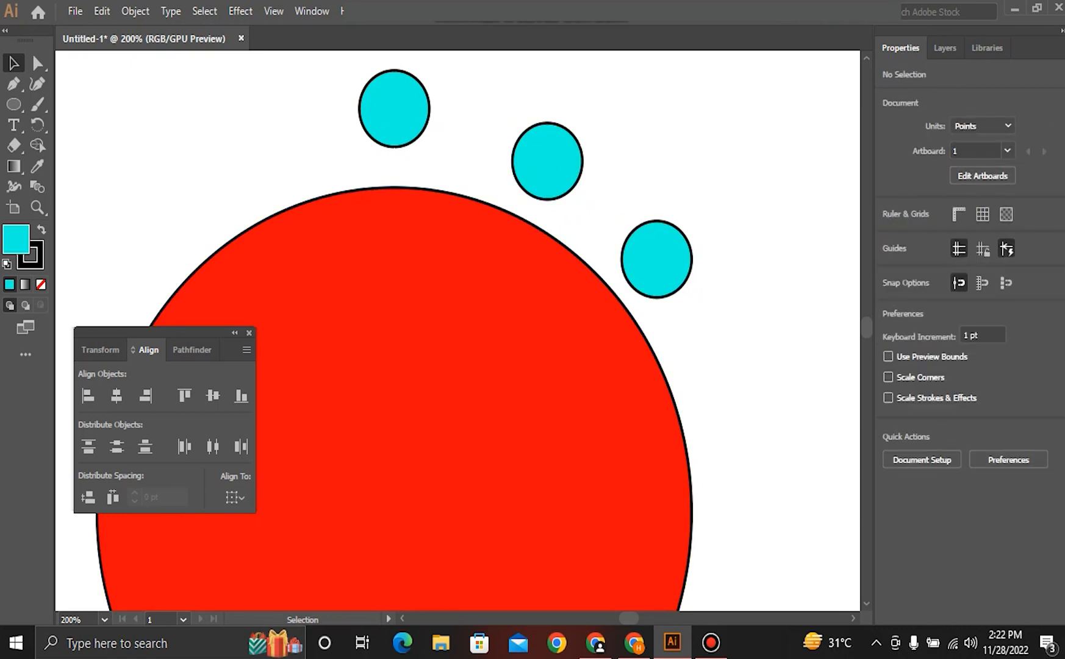
- Undo both copies of the small cyan circle, keeping only the original above the red circle, and deselect it
key(ctrl+z)
key(ctrl+z)
key(ctrl+z)
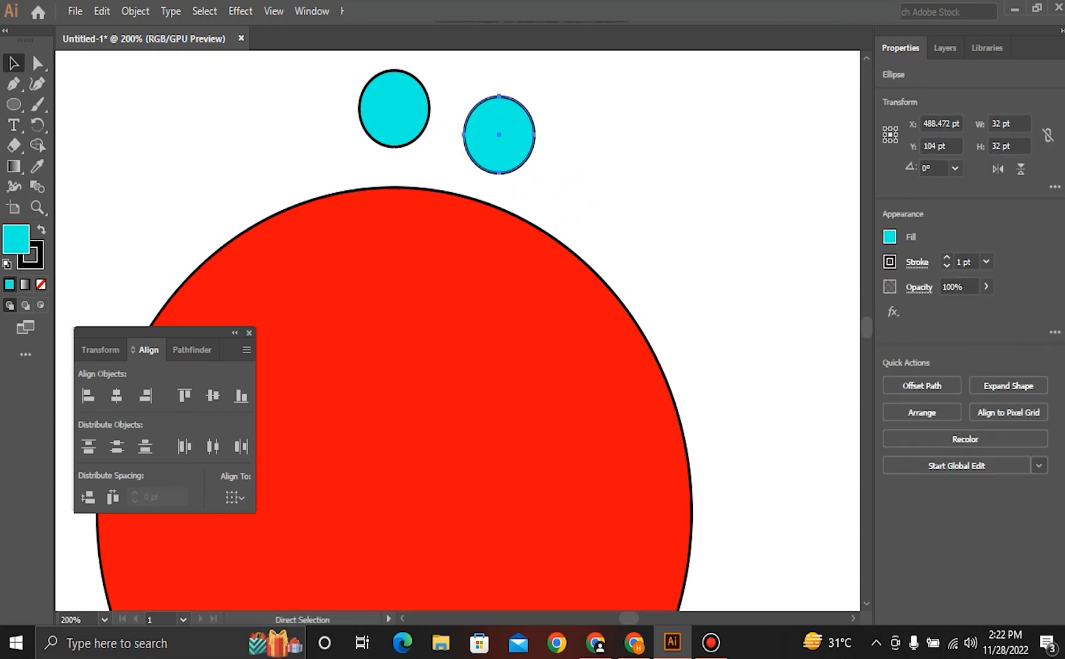
key(ctrl+z)
key(v)
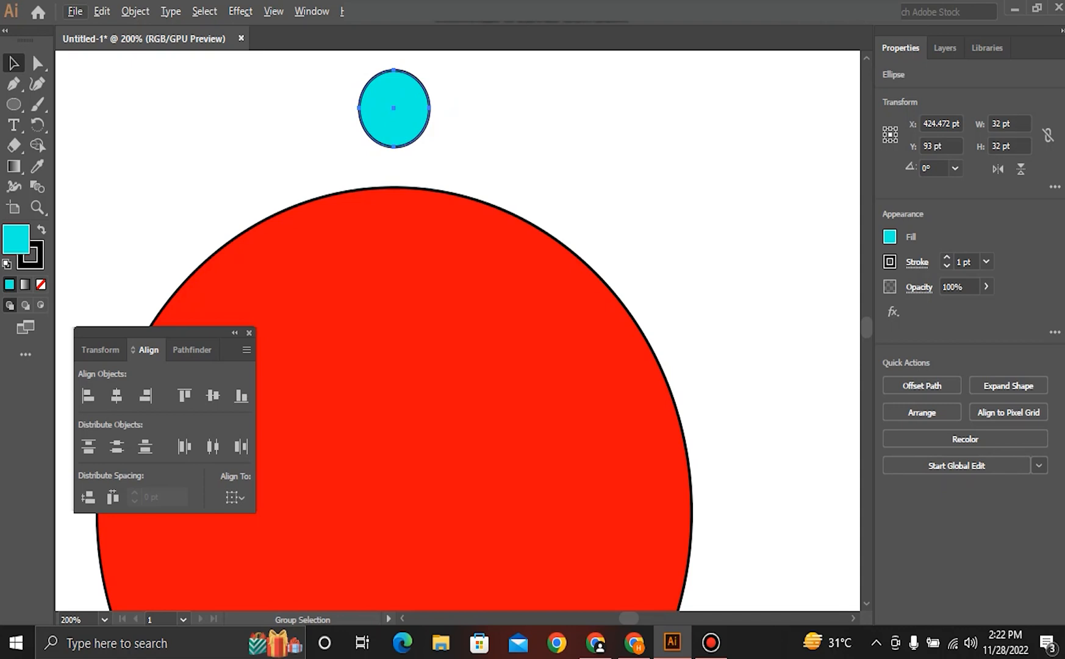
key(ctrl+minus)
key(ctrl+minus)
drag(361, 387, 436, 211)
click(397, 137)
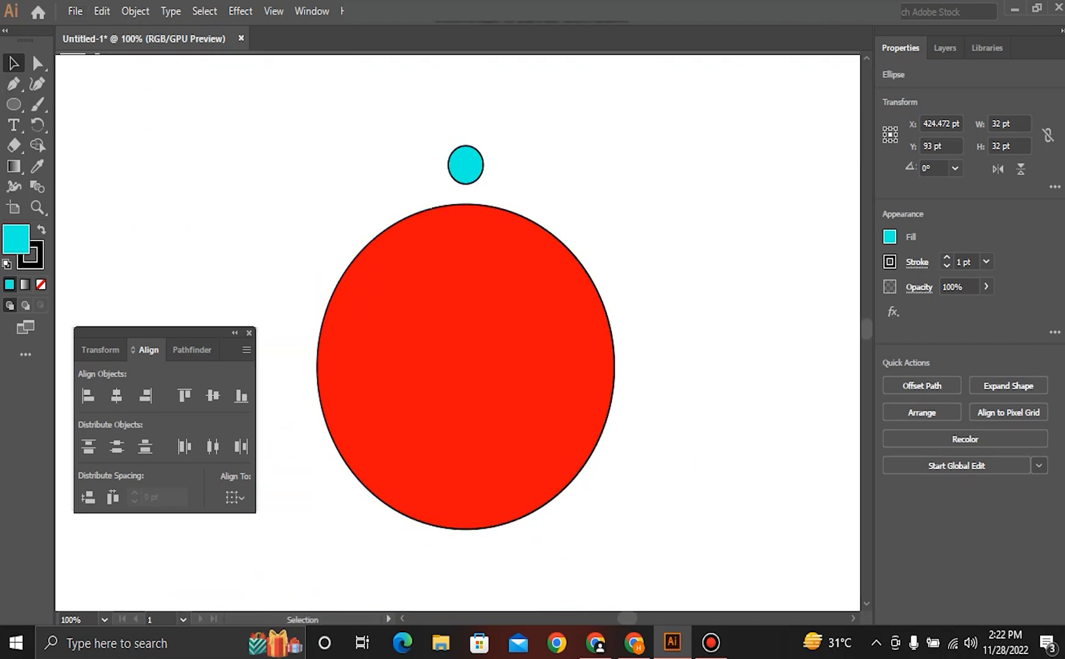
click(466, 163)
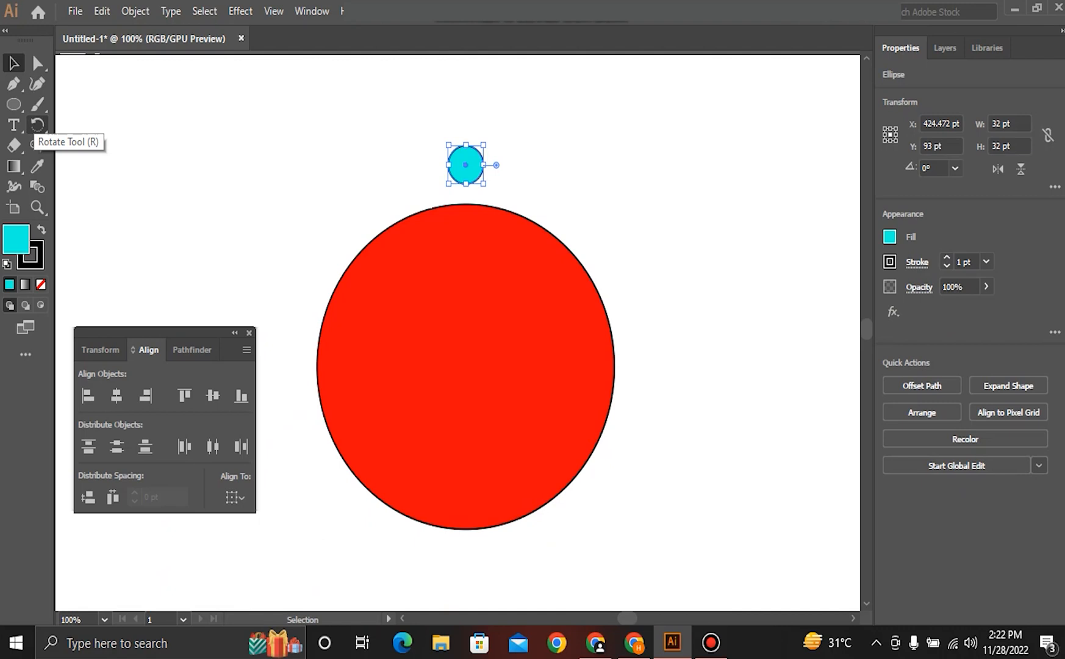
click(38, 124)
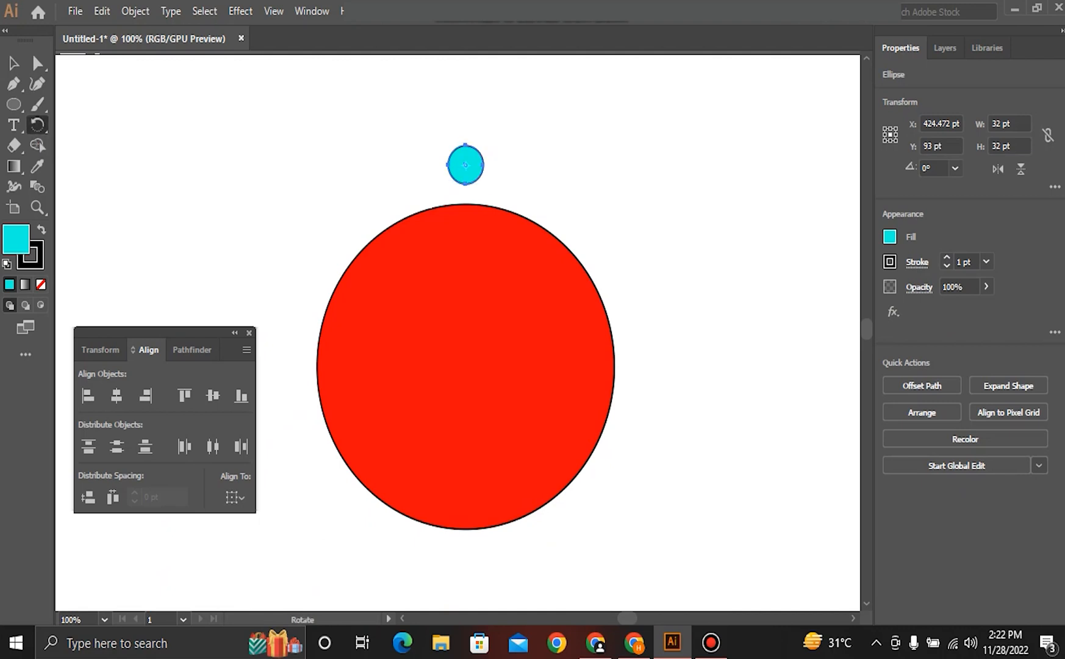
click(107, 145)
click(14, 63)
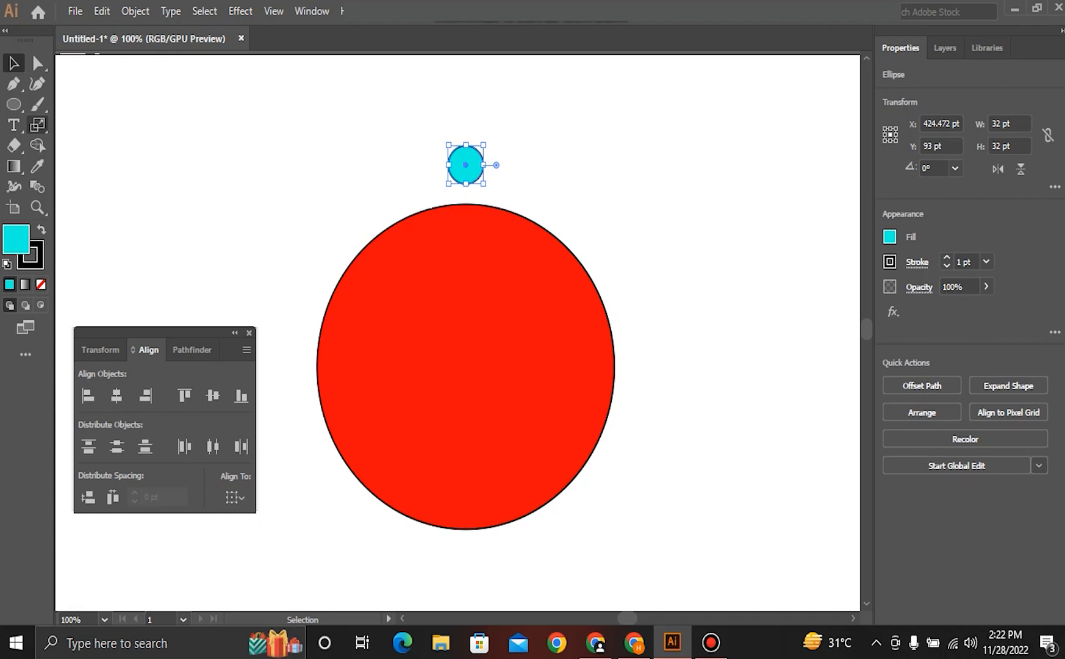
click(37, 125)
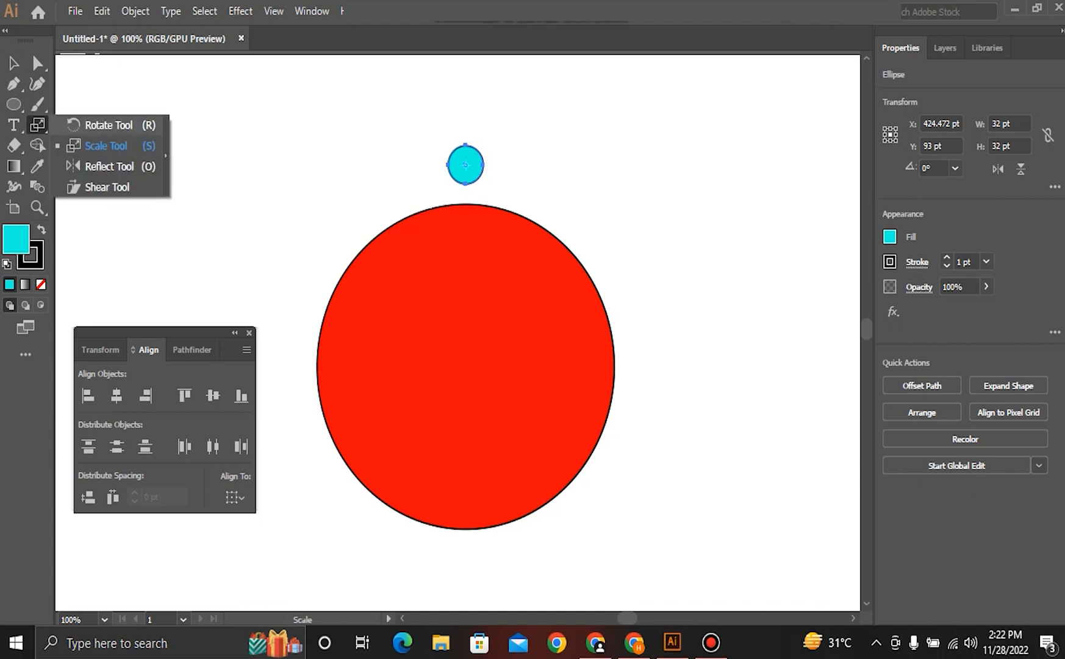
key(r)
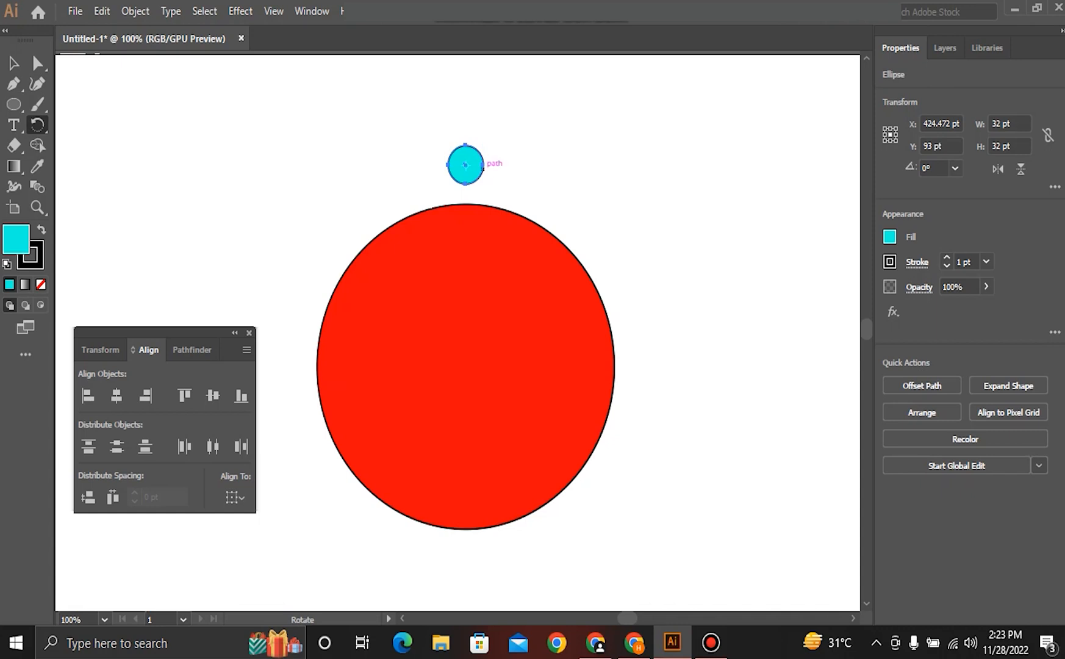
key(v)
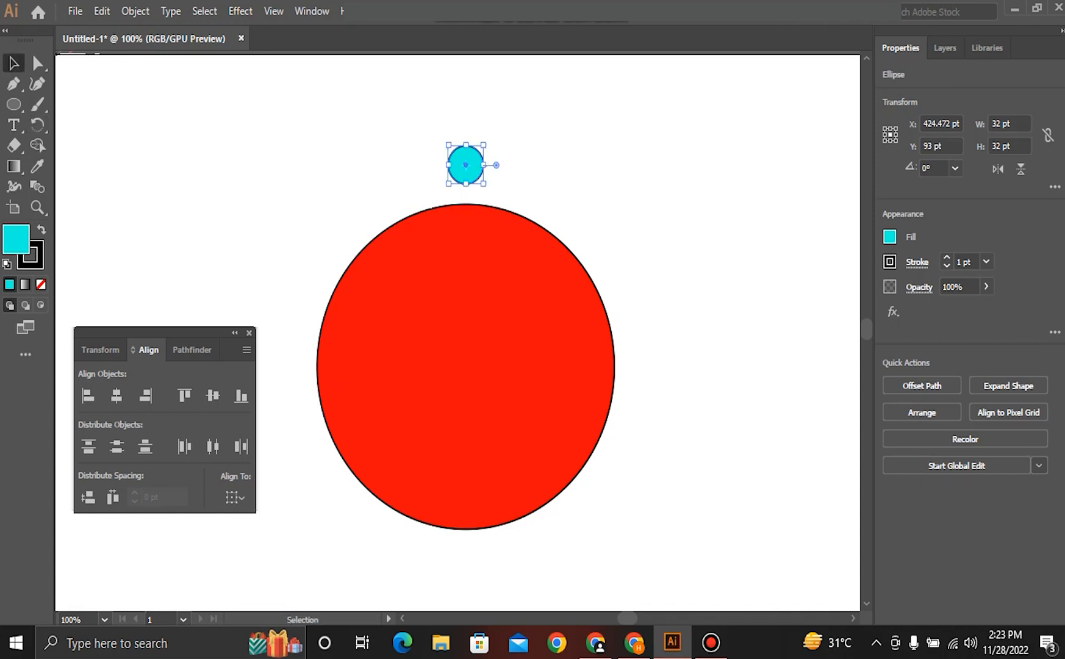
click(543, 147)
- Open the Rotate options for the small cyan circle with the rotation origin at the red circle's centre, keeping the small circle uncovered
click(466, 164)
click(37, 124)
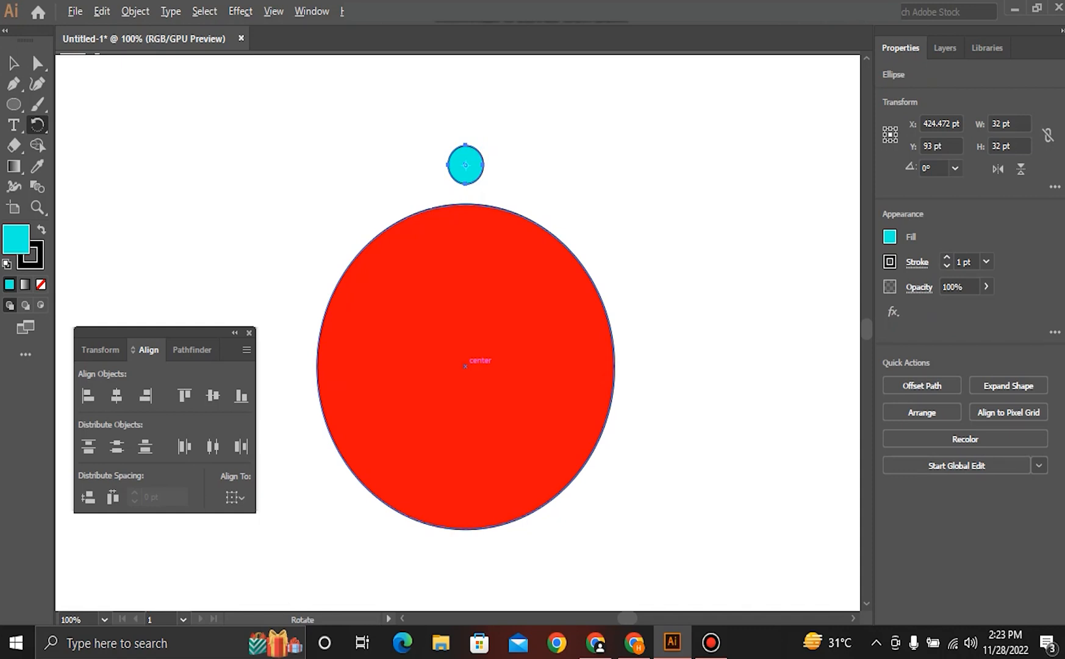
alt+click(465, 164)
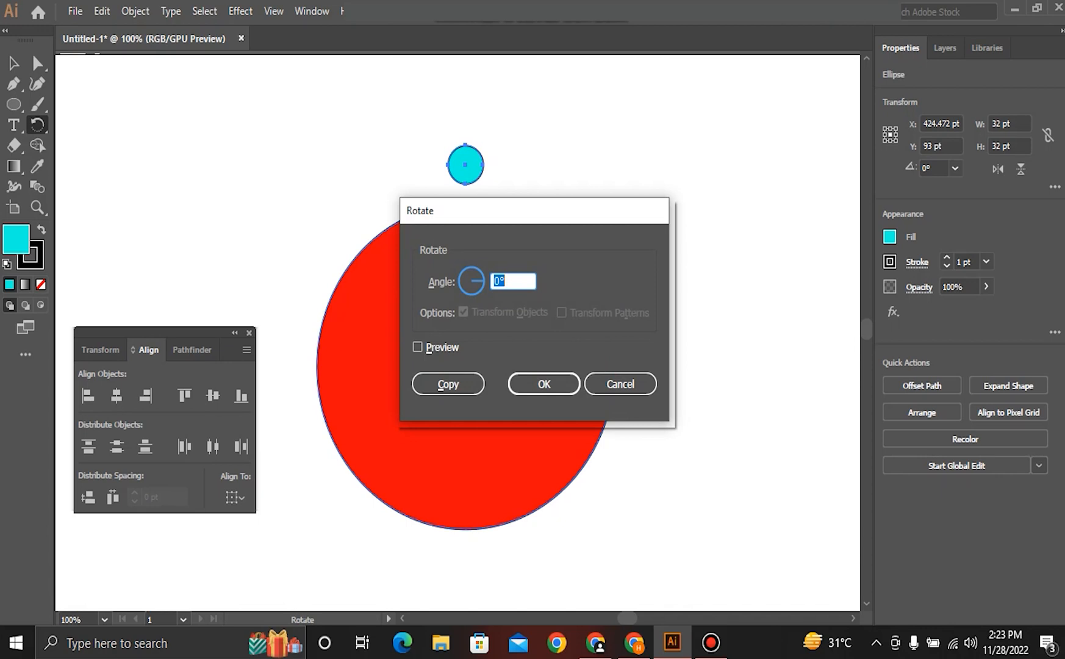
drag(520, 207, 724, 245)
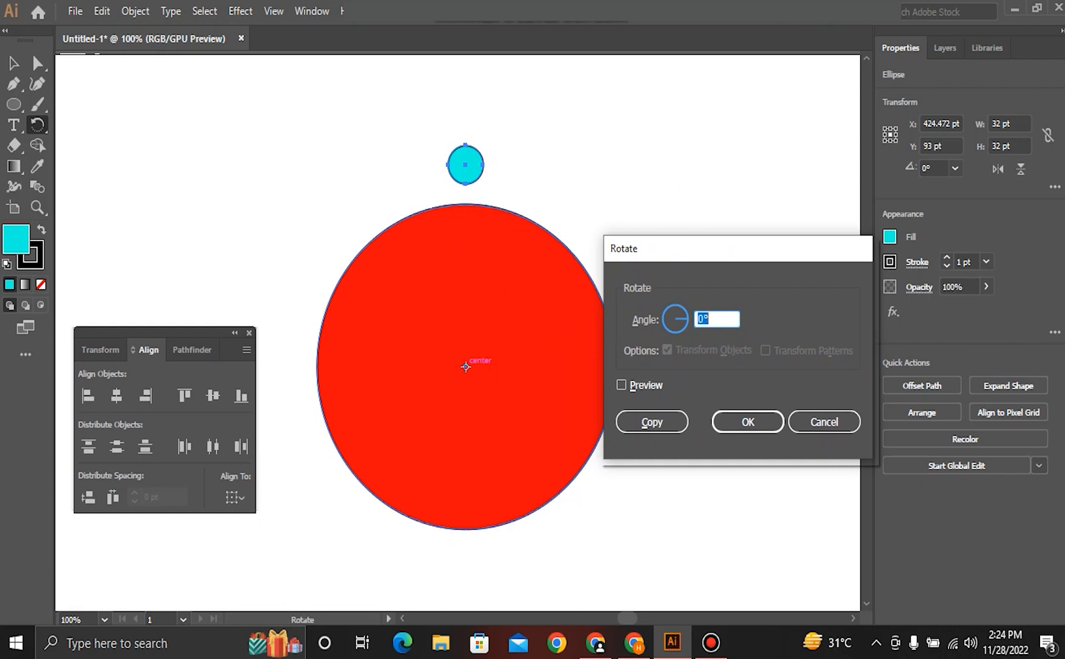
- Set the rotation angle for the small cyan circle to 20°
text(20)
key(BackSpace)
key(BackSpace)
text(-20)
key(BackSpace)
key(BackSpace)
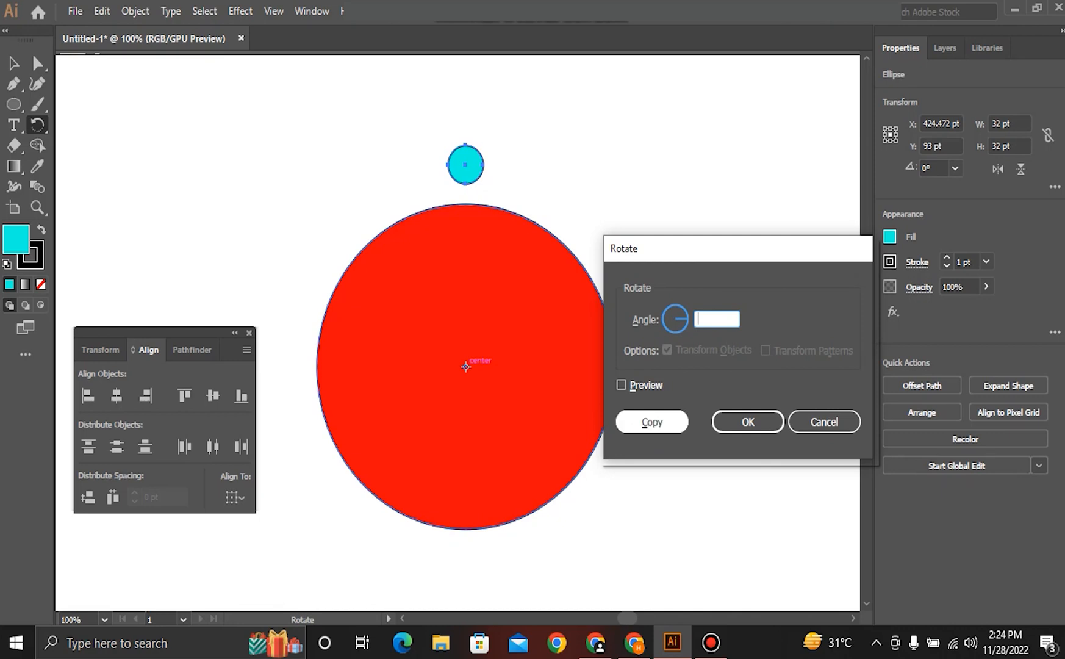
text(20)
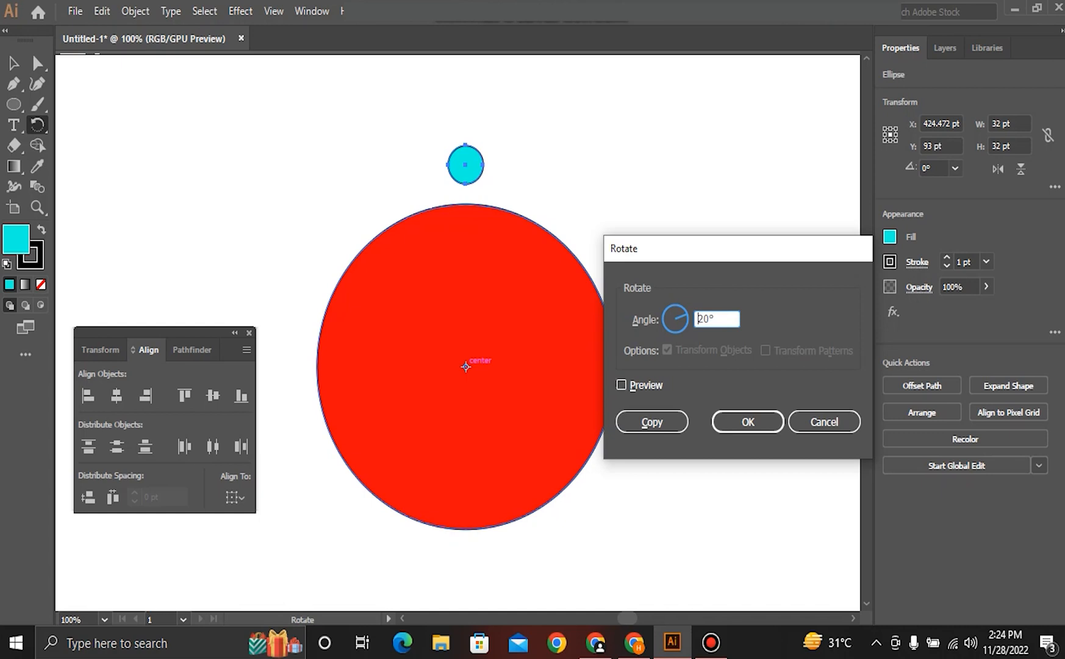
- Preview the 20° rotation on and off, and create a rotated copy of the small cyan circle
click(621, 385)
click(621, 385)
click(622, 384)
click(621, 385)
click(621, 385)
click(621, 384)
click(622, 385)
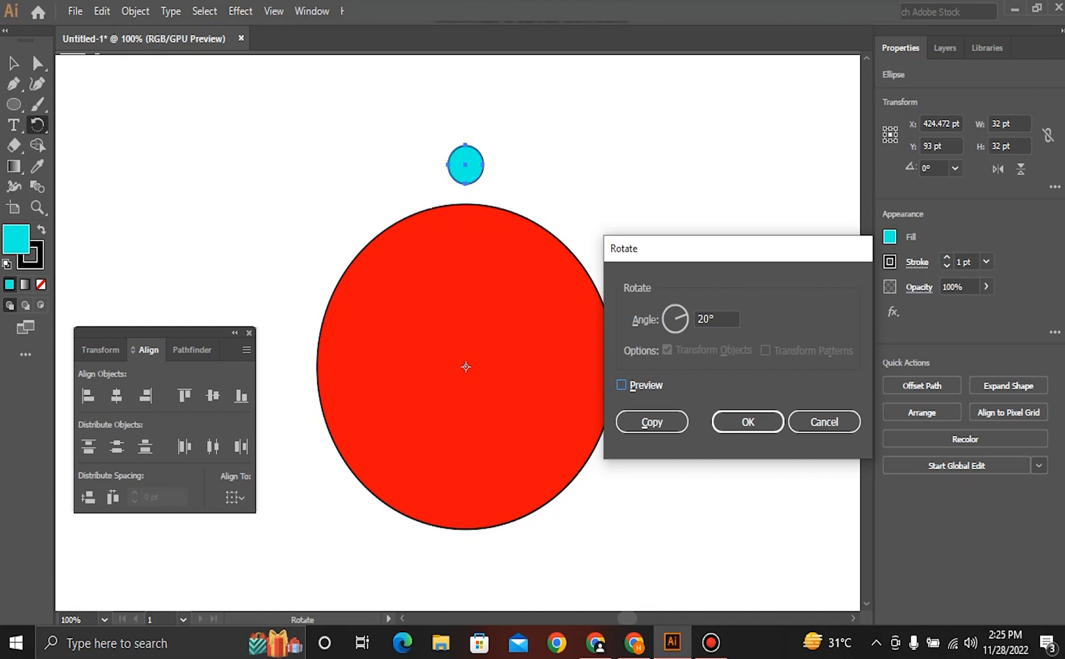
click(652, 422)
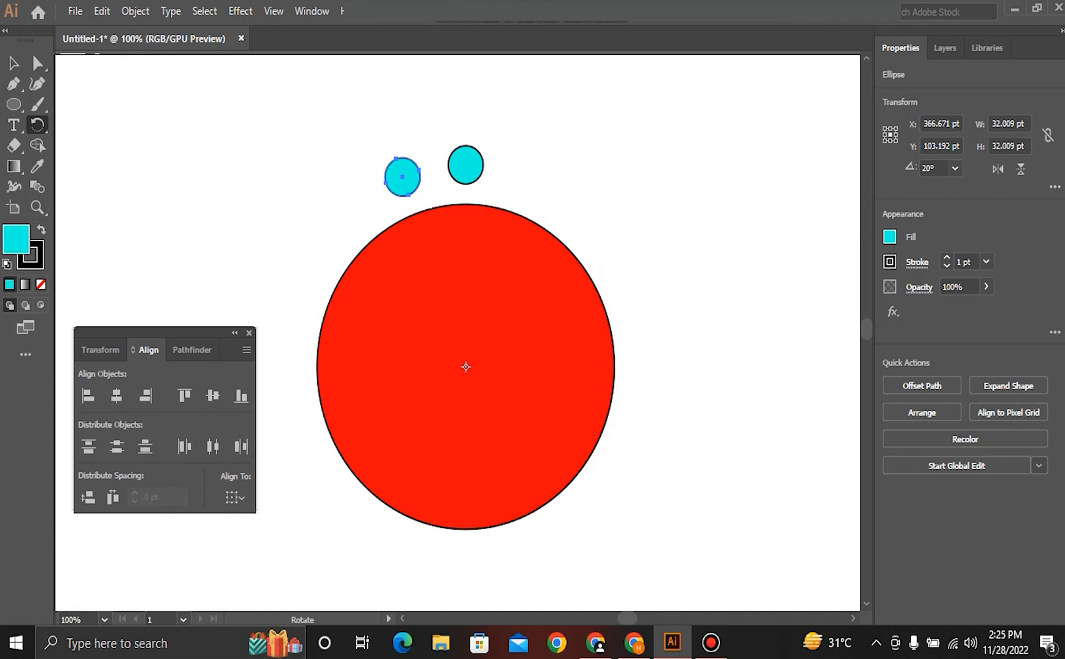
- Repeat the rotated copy until the small cyan circles form a complete ring around the red circle, and deselect everything
key(ctrl)
key(ctrl+d)
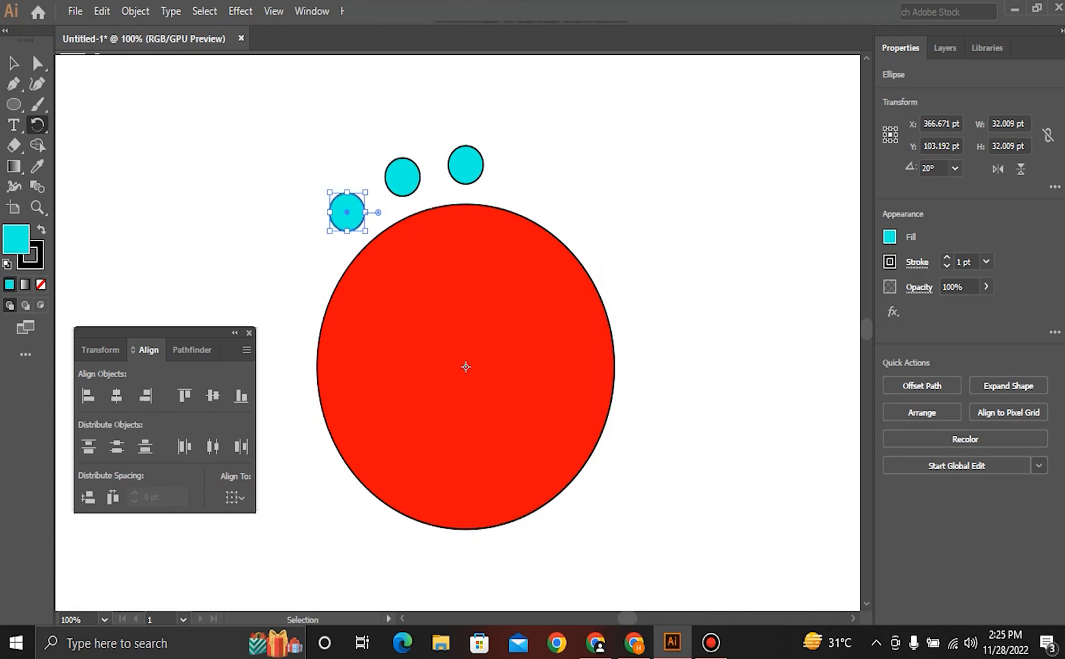
key(ctrl+d)
key(ctrl+d)
key(ctrl+d)
key(ctrl+d)
key(ctrl+d)
key(ctrl+d)
key(ctrl+d)
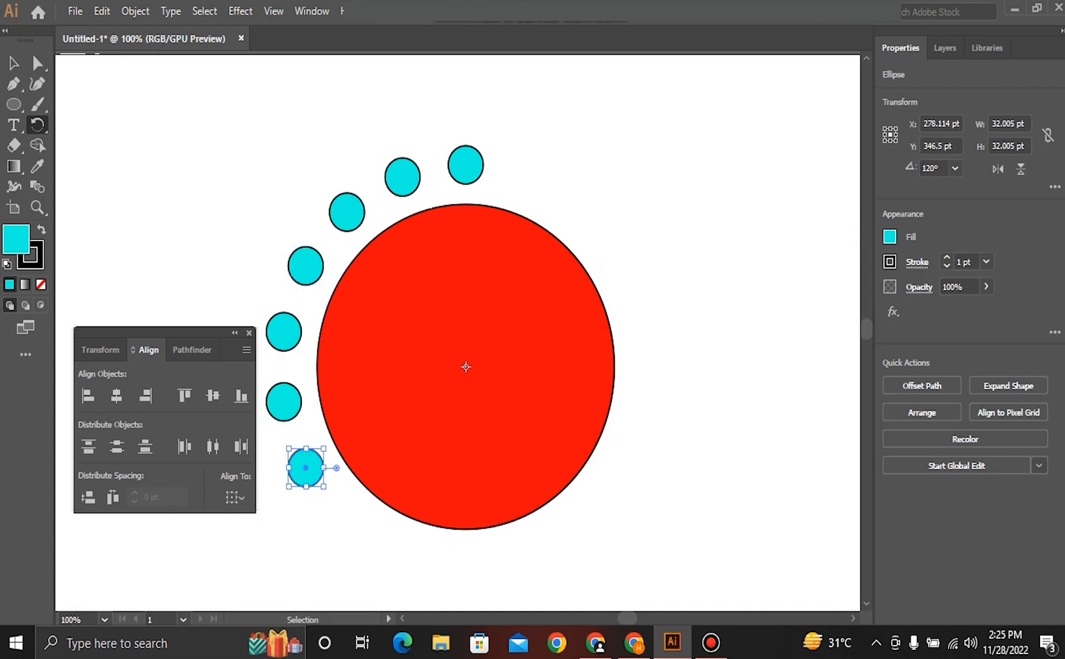
key(ctrl+d)
key(ctrl+d)
key(ctrl+d)
key(ctrl+d)
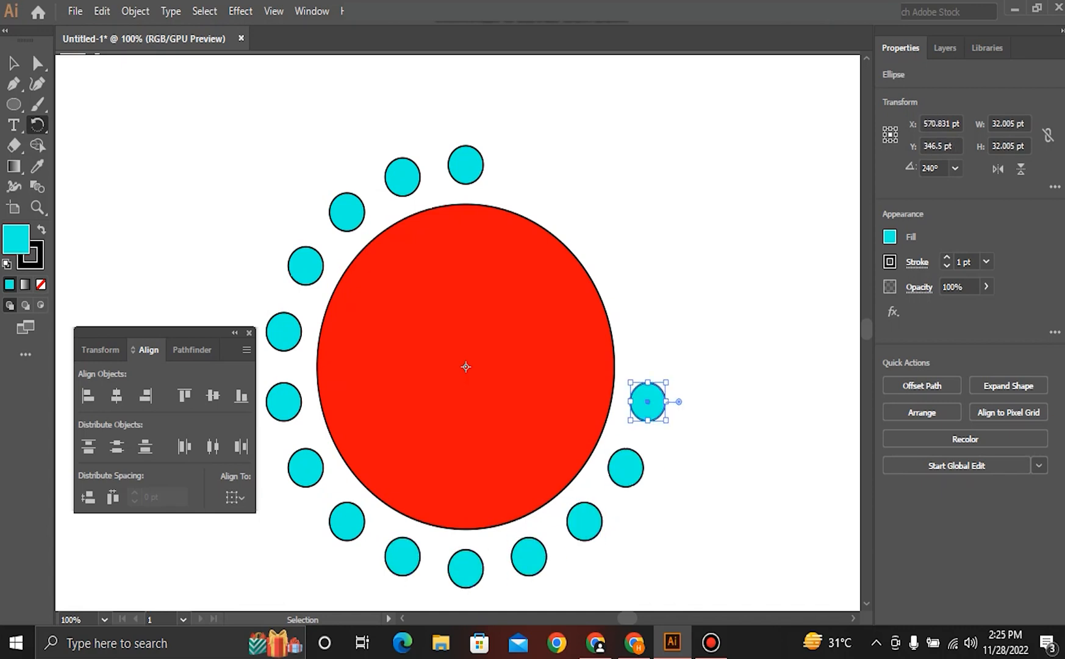
key(ctrl+d)
key(ctrl+d)
key(ctrl+d)
key(ctrl+d)
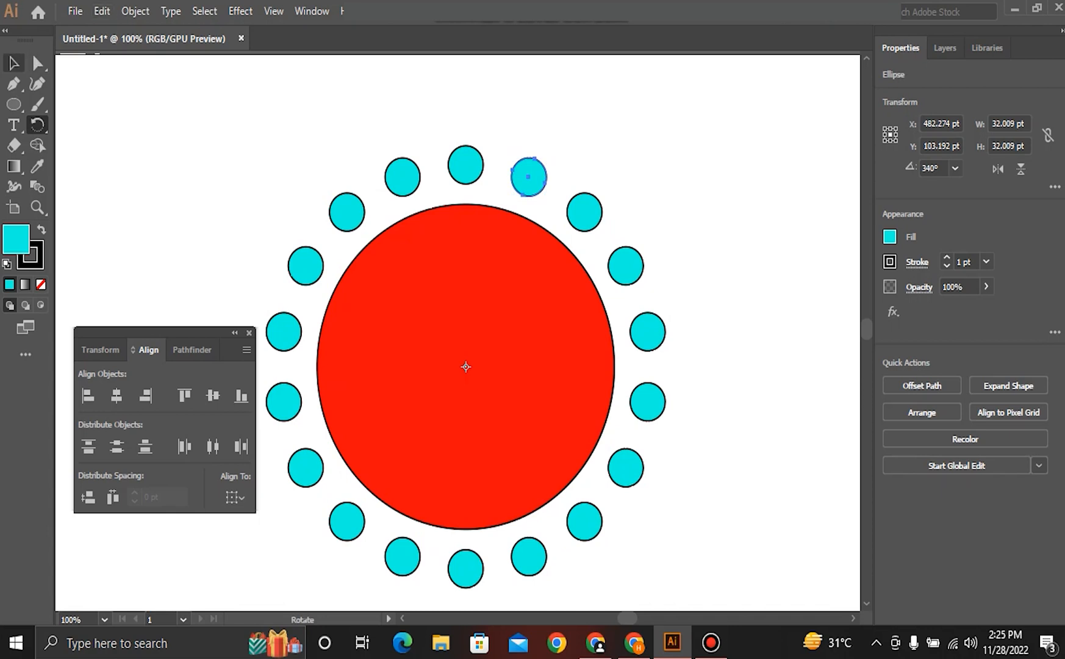
click(13, 63)
key(ctrl+shift+a)
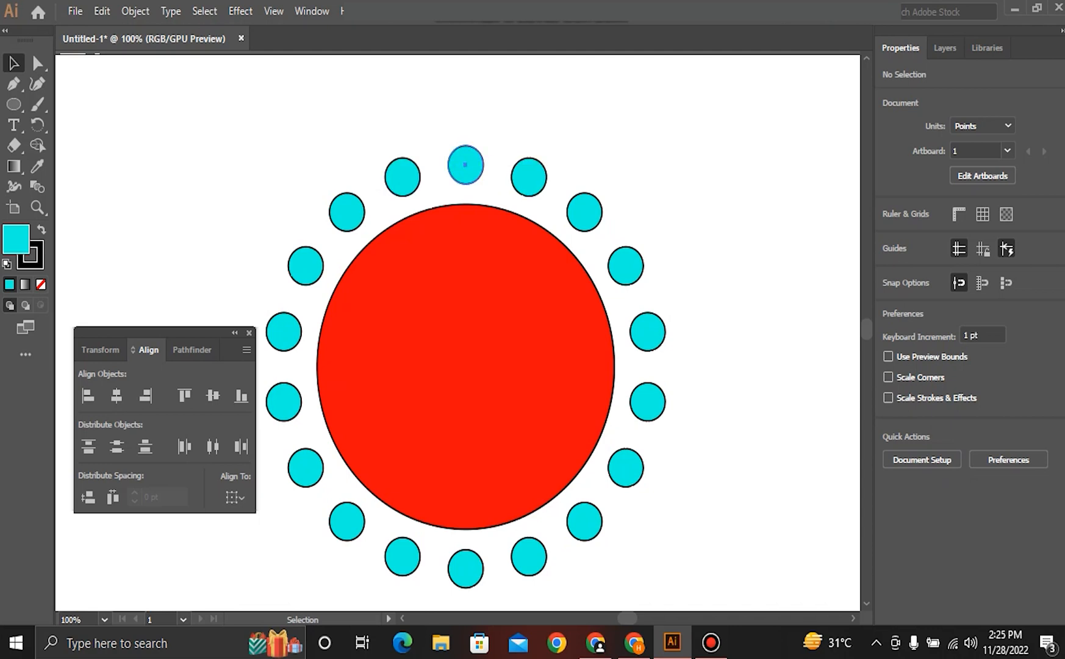
- Undo all the rotated copies, keeping only the original small cyan circle centred above the red circle, and deselect everything
click(465, 164)
click(488, 119)
click(465, 160)
key(a)
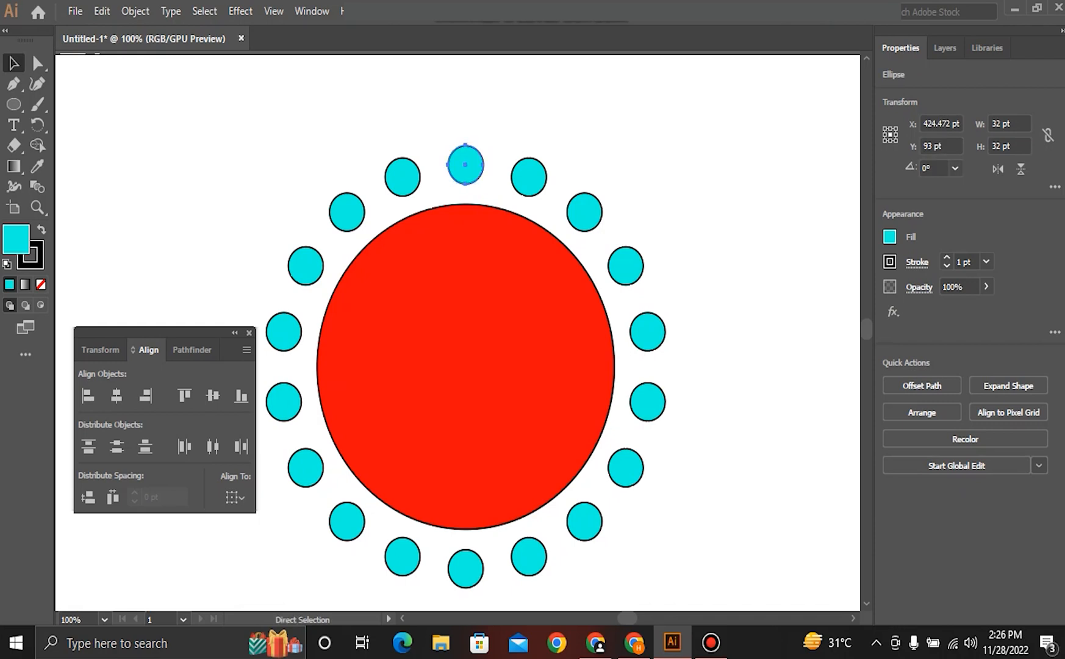
key(ctrl+z)
key(ctrl+z)
key(ctrl+z)
key(ctrl+z)
key(ctrl+z)
key(ctrl+z)
key(ctrl+z)
key(ctrl+z)
key(ctrl+z)
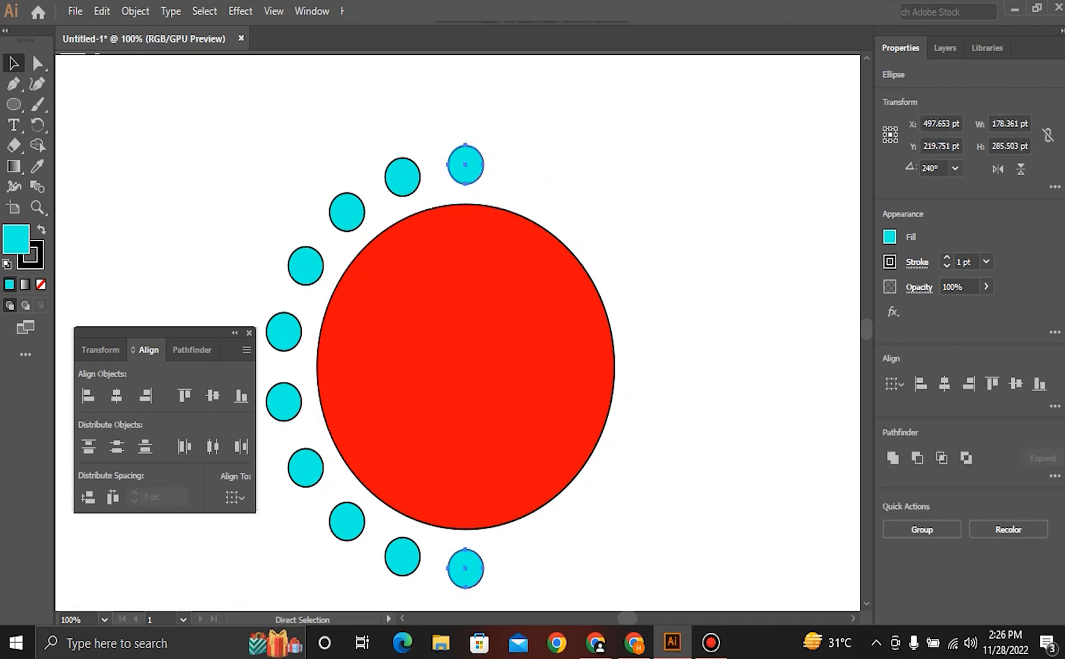
key(ctrl+z)
key(ctrl+z)
key(ctrl+z)
key(ctrl+z)
key(ctrl+z)
key(ctrl+z)
key(ctrl+z)
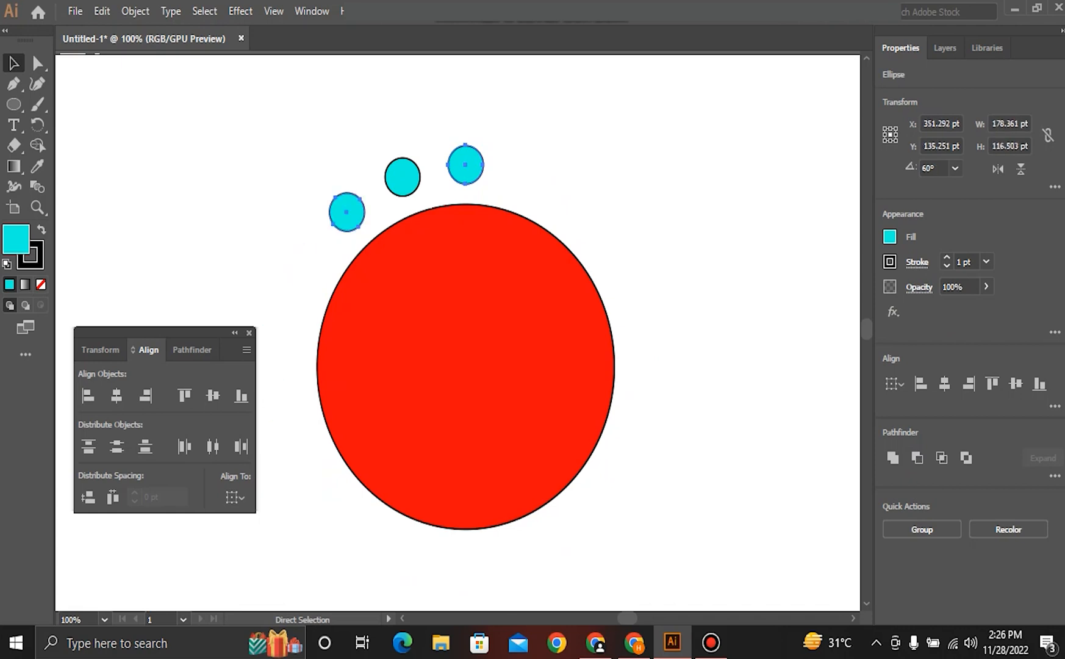
key(ctrl+z)
key(ctrl+z)
key(ctrl+z)
key(ctrl+z)
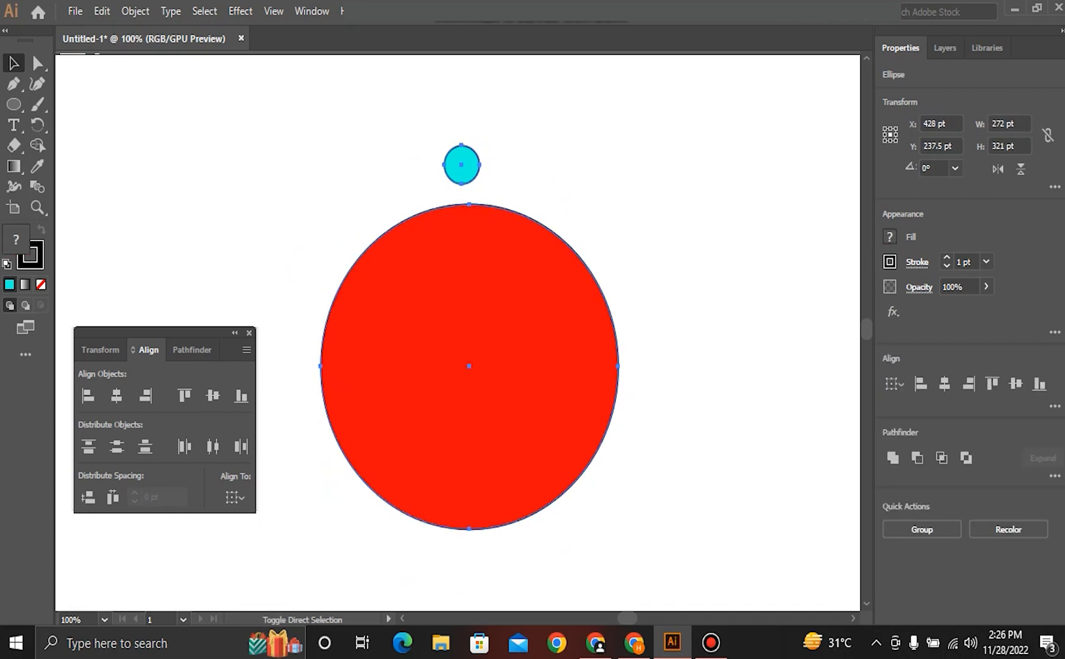
key(ctrl+z)
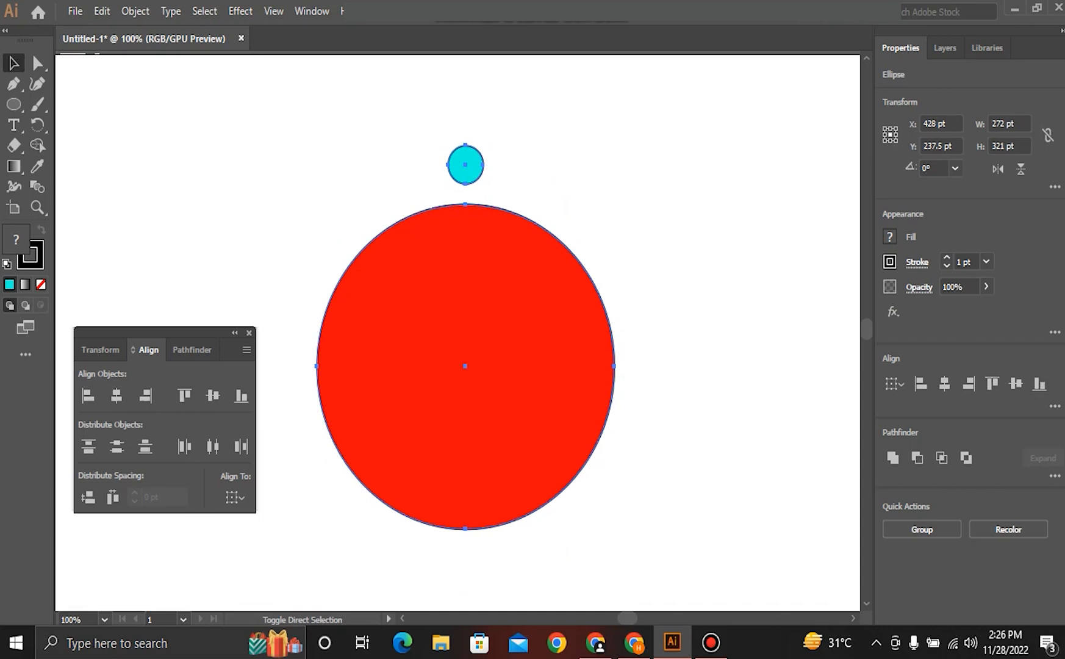
click(665, 183)
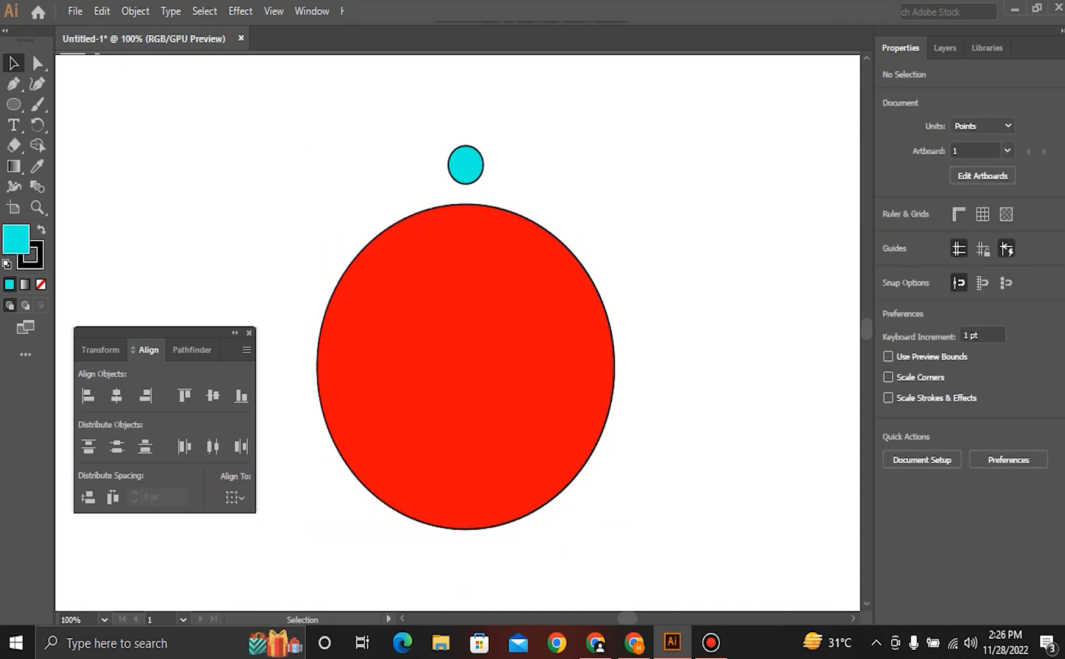
- Replace the small cyan circle above the red circle with the point text "12"
click(466, 165)
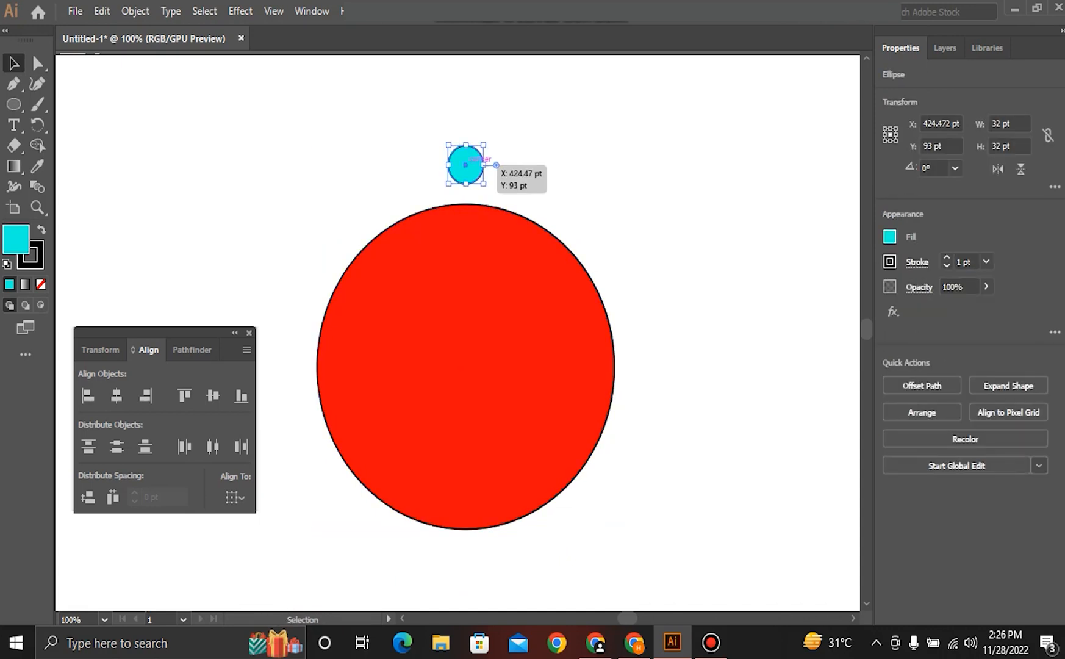
key(Delete)
key(t)
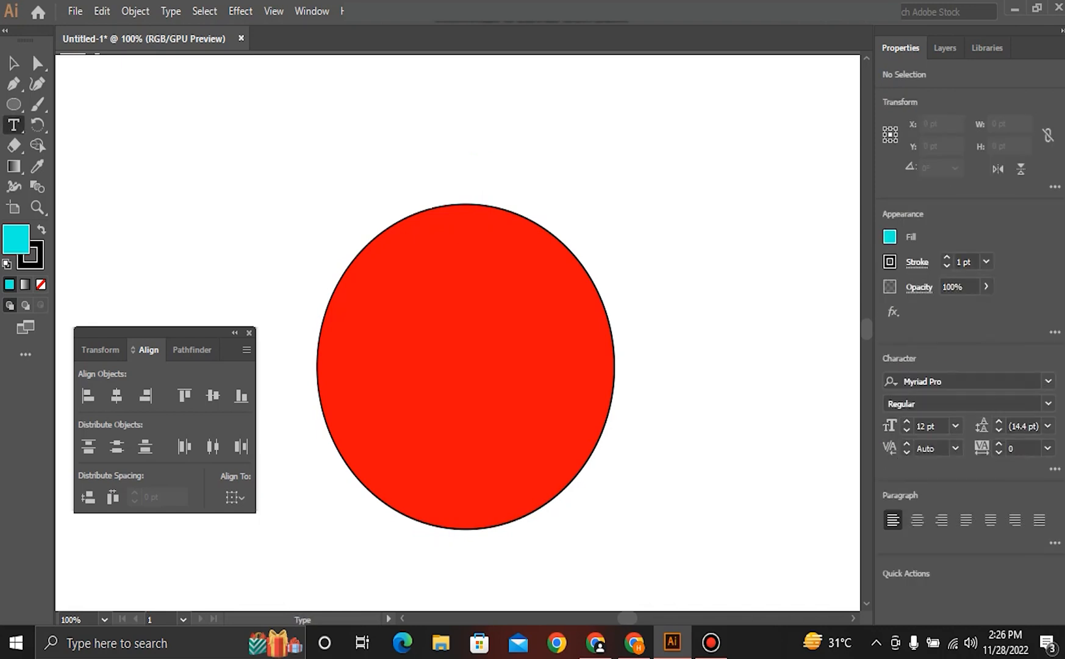
click(460, 173)
text(122)
key(BackSpace)
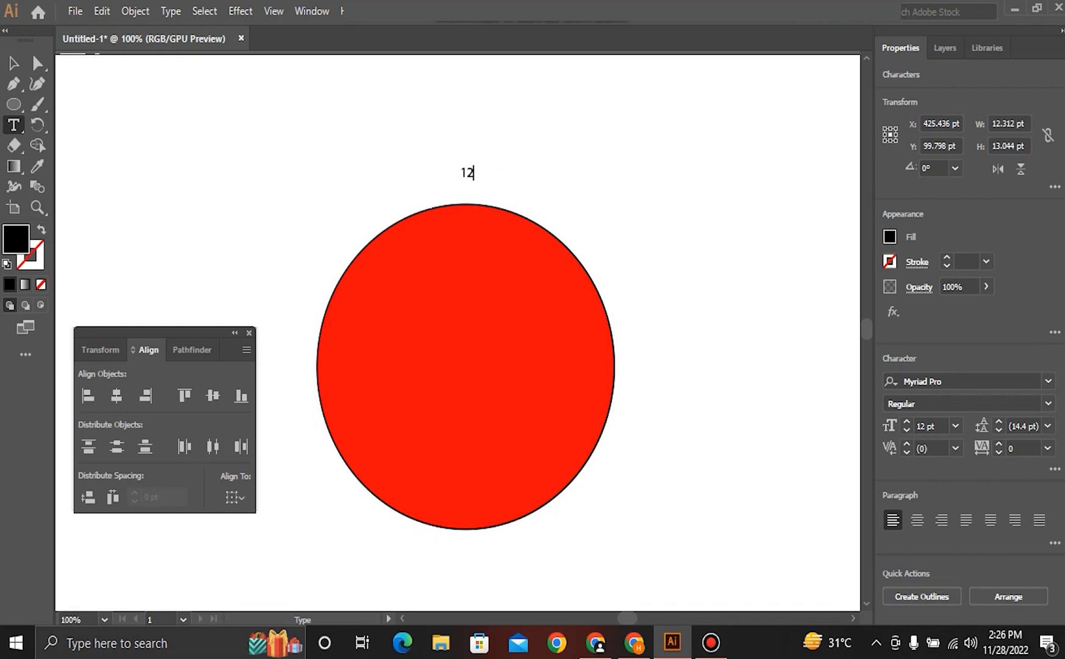
- Set the font size of the text "12" to 24 pt
key(ctrl+a)
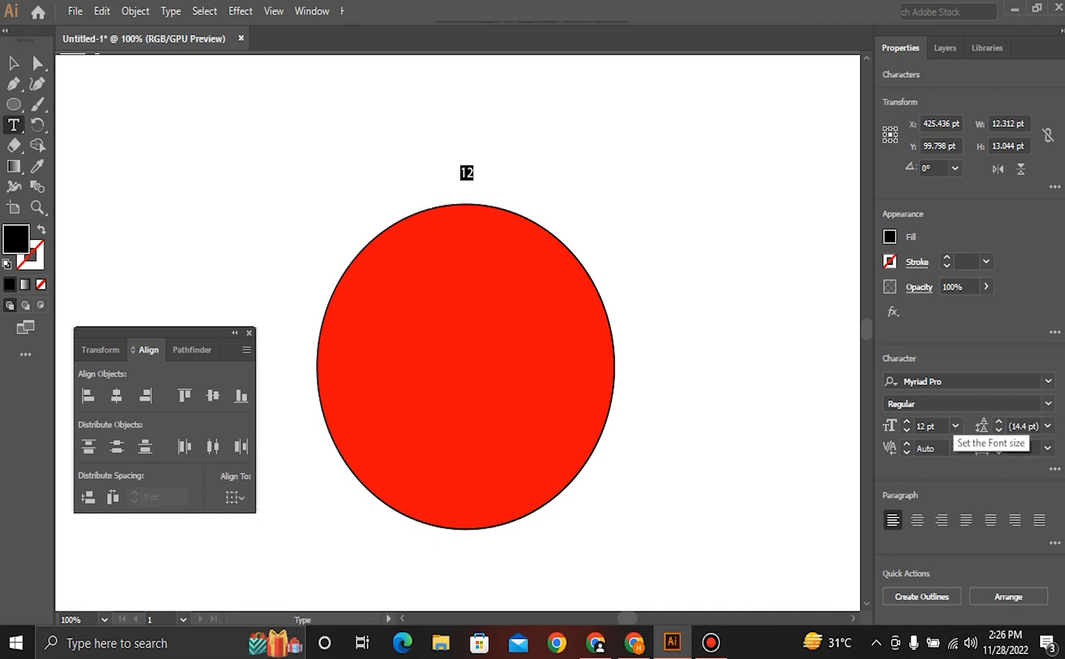
click(955, 425)
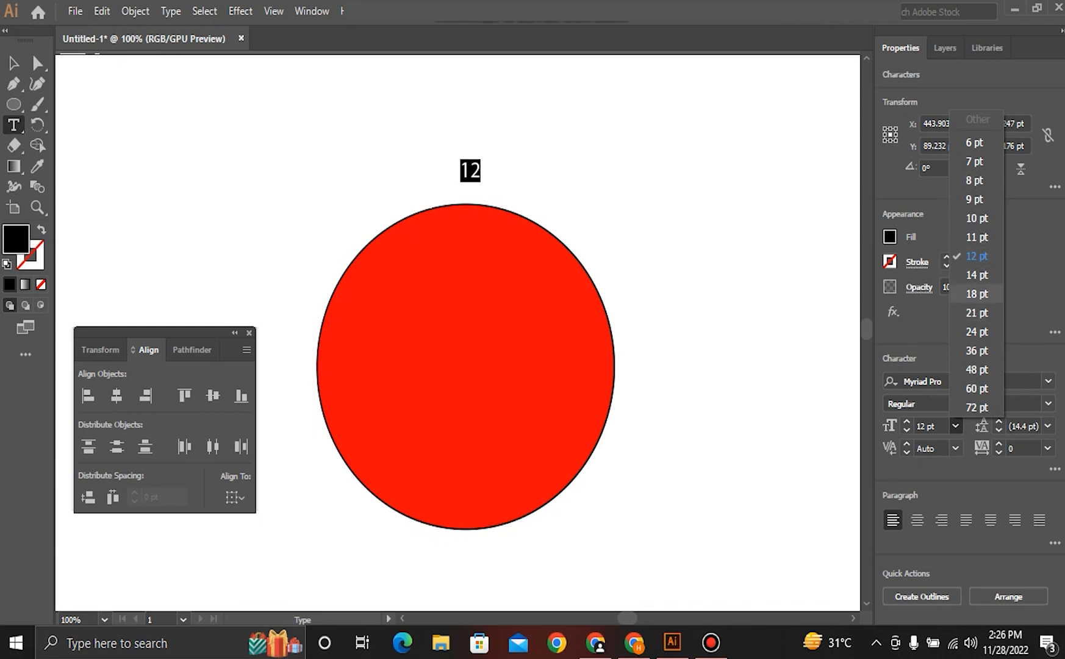
click(977, 332)
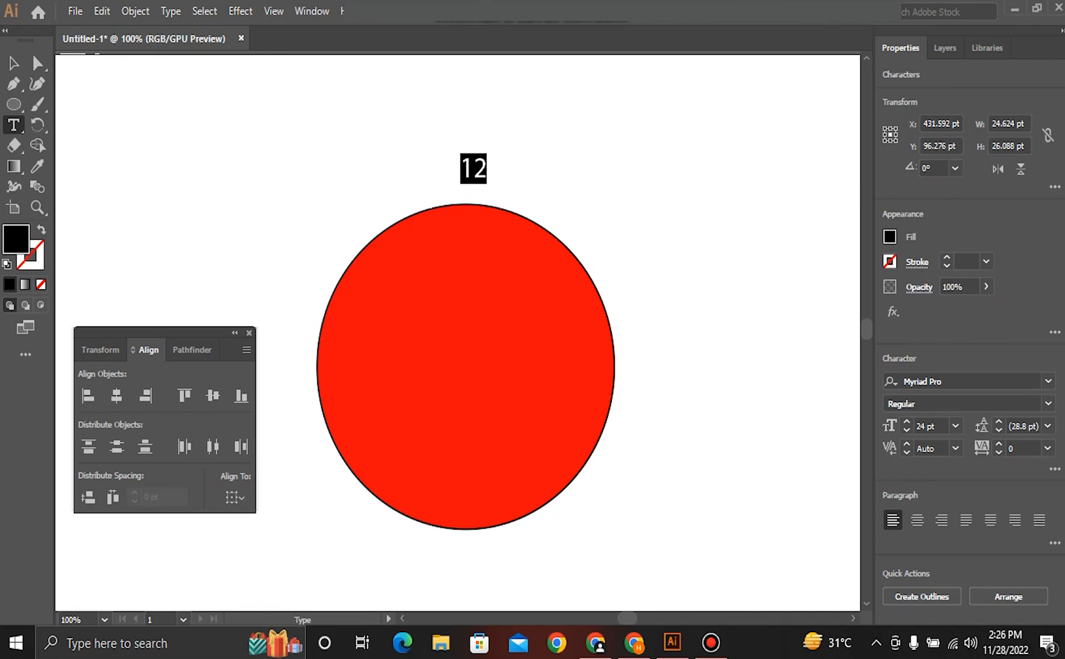
key(Escape)
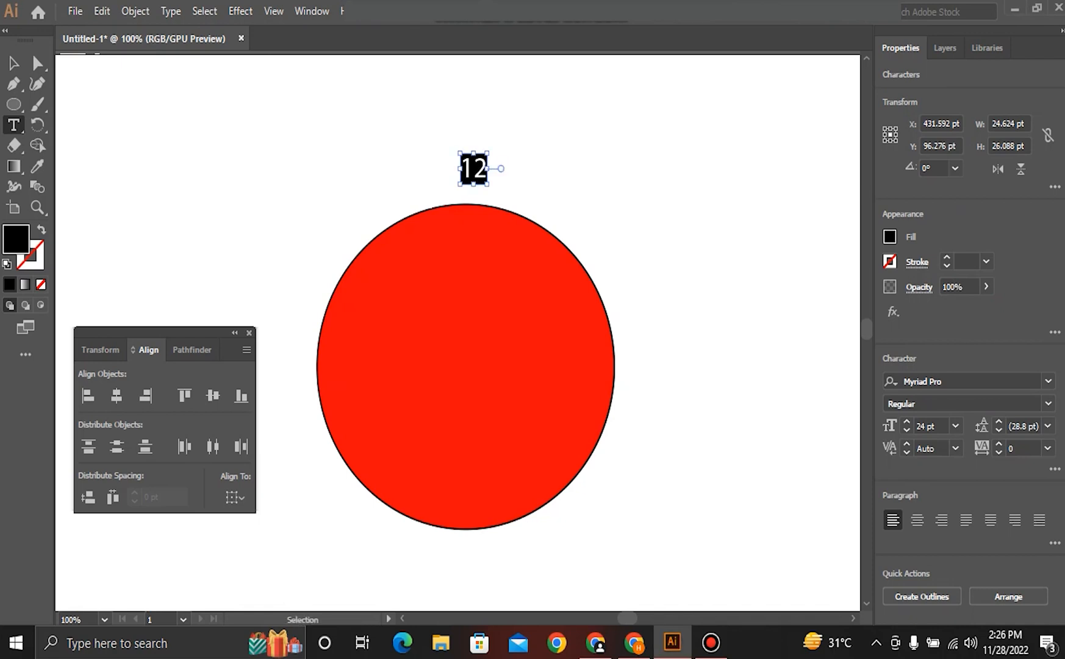
- Shrink the text "12" in increments to a font size of 10 pt
key(ctrl+shift+comma)
key(ctrl+shift+comma)
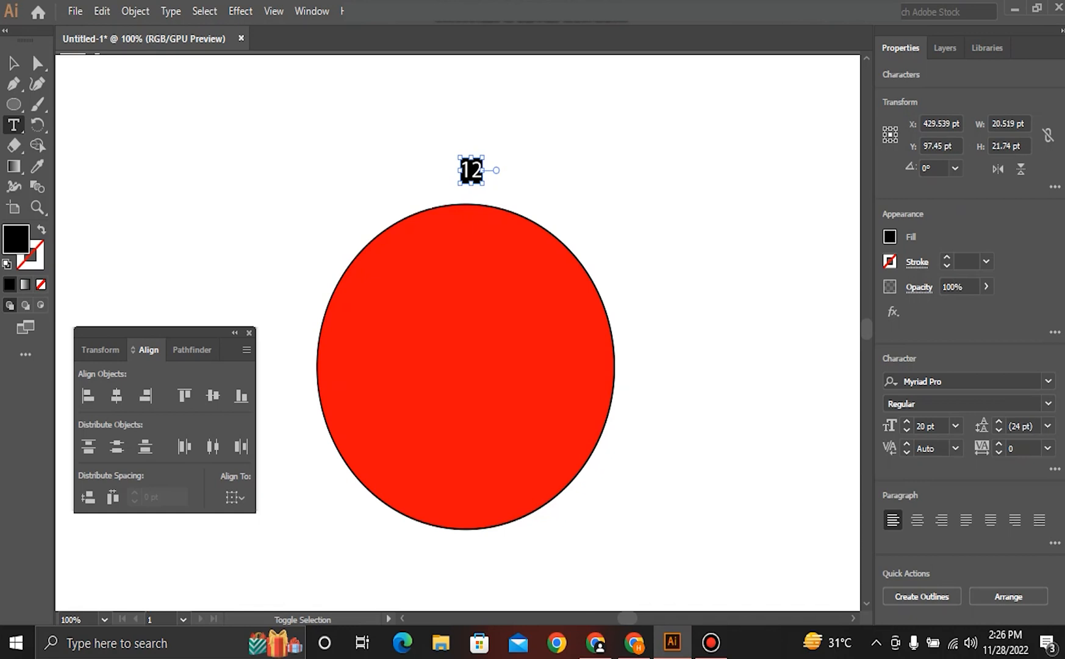
key(ctrl+shift+comma)
key(ctrl+shift+comma)
key(ctrl+shift+comma)
key(ctrl+shift+comma)
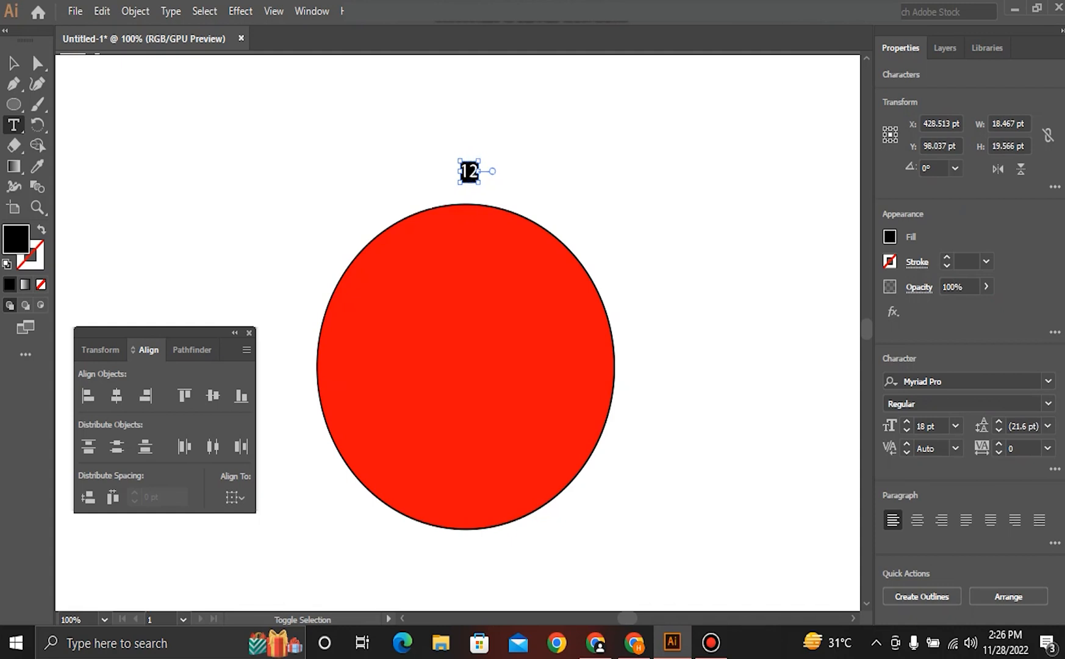
key(ctrl+shift+comma)
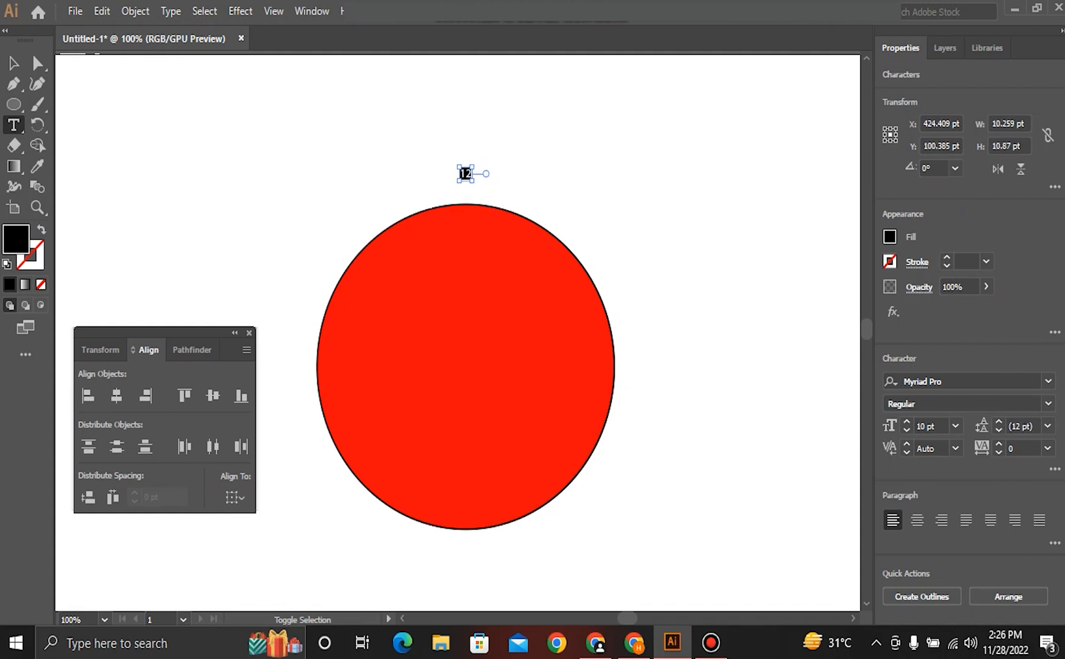
- Enlarge the text "12" in increments to a font size of 42 pt
key(ctrl+shift+period)
key(ctrl+shift+period)
key(ctrl+shift+period)
key(ctrl+shift+period)
key(ctrl+shift+period)
key(ctrl+shift+period)
key(ctrl+shift+period)
key(ctrl+shift+period)
key(ctrl+shift+period)
key(ctrl+shift+period)
key(ctrl+shift+period)
key(ctrl+shift+period)
key(ctrl+shift+period)
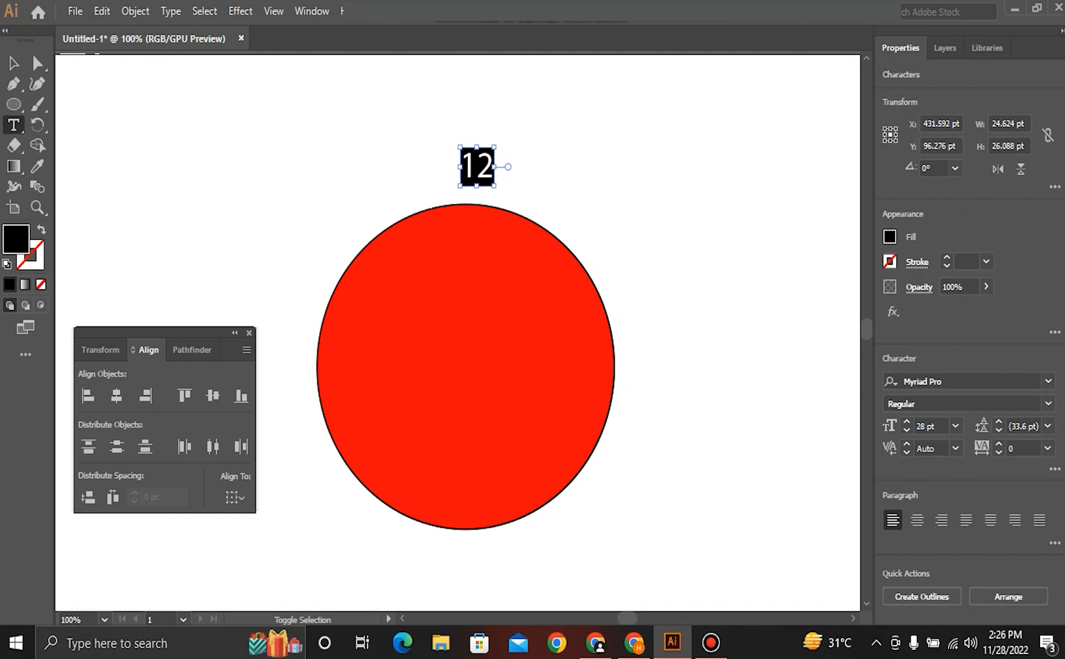
key(ctrl+shift+period)
key(ctrl+shift+period)
key(ctrl+shift+period)
key(ctrl+shift+period)
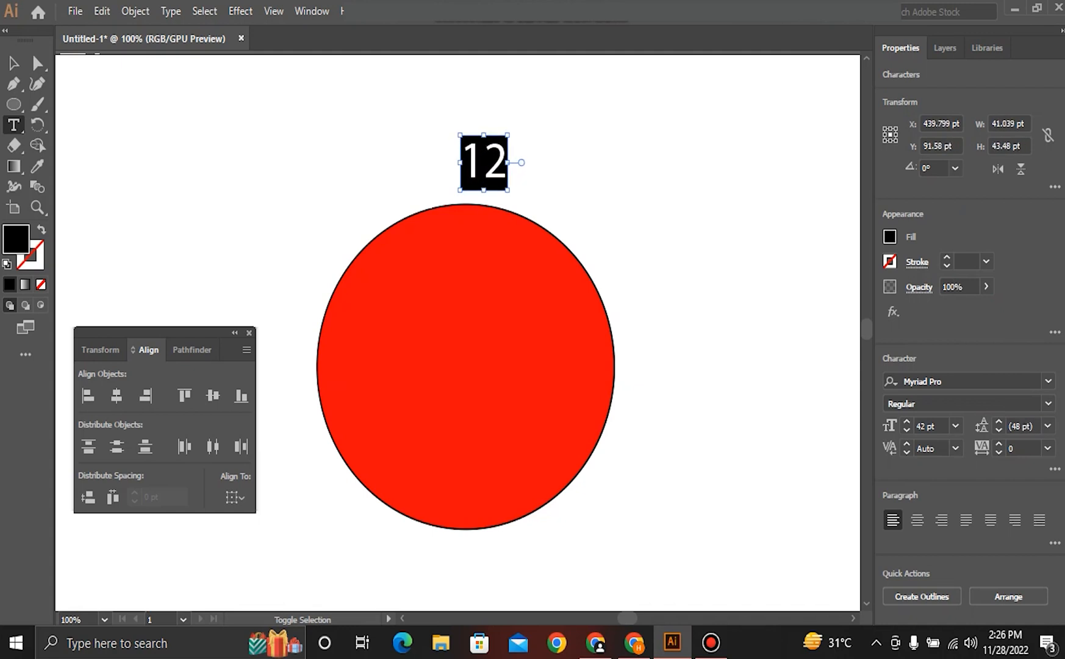
- Reduce the text "12" to a font size of 26 pt and deselect it
key(ctrl+shift+comma)
key(ctrl+shift+comma)
key(ctrl+shift+comma)
key(ctrl+shift+comma)
key(ctrl+shift+comma)
key(ctrl+shift+comma)
key(ctrl+shift+comma)
key(ctrl+shift+comma)
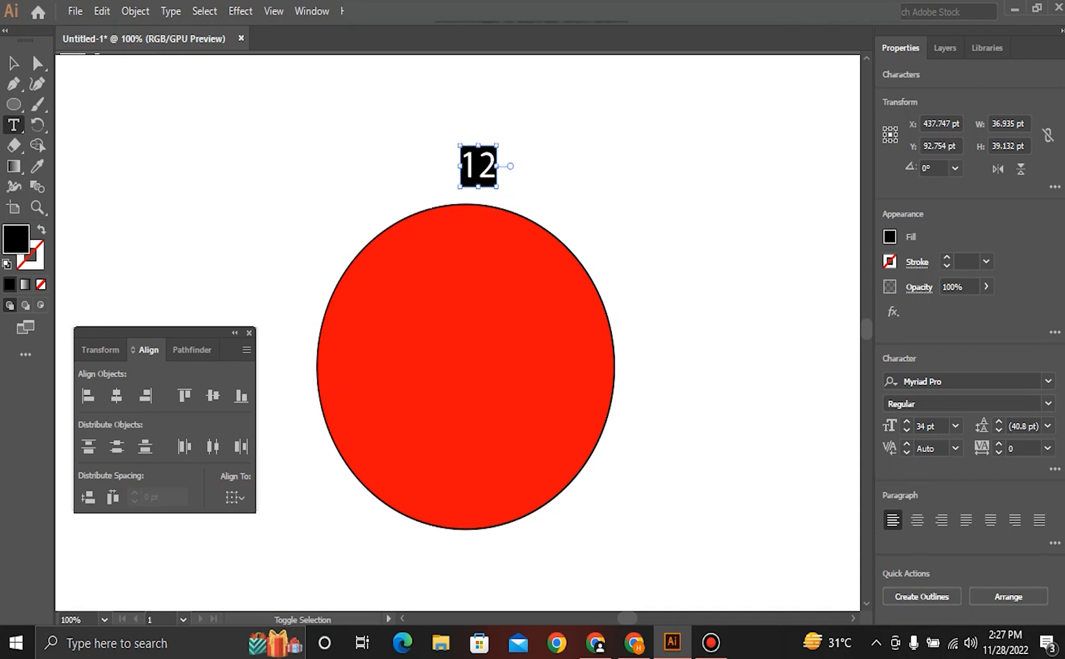
key(ctrl+shift+comma)
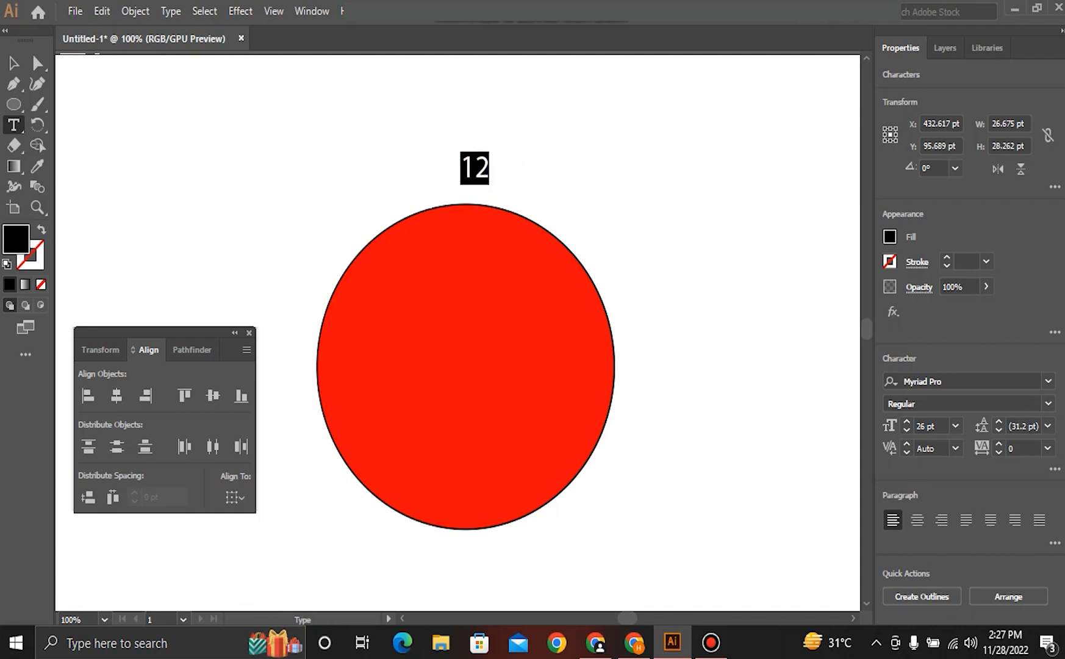
click(13, 63)
click(232, 164)
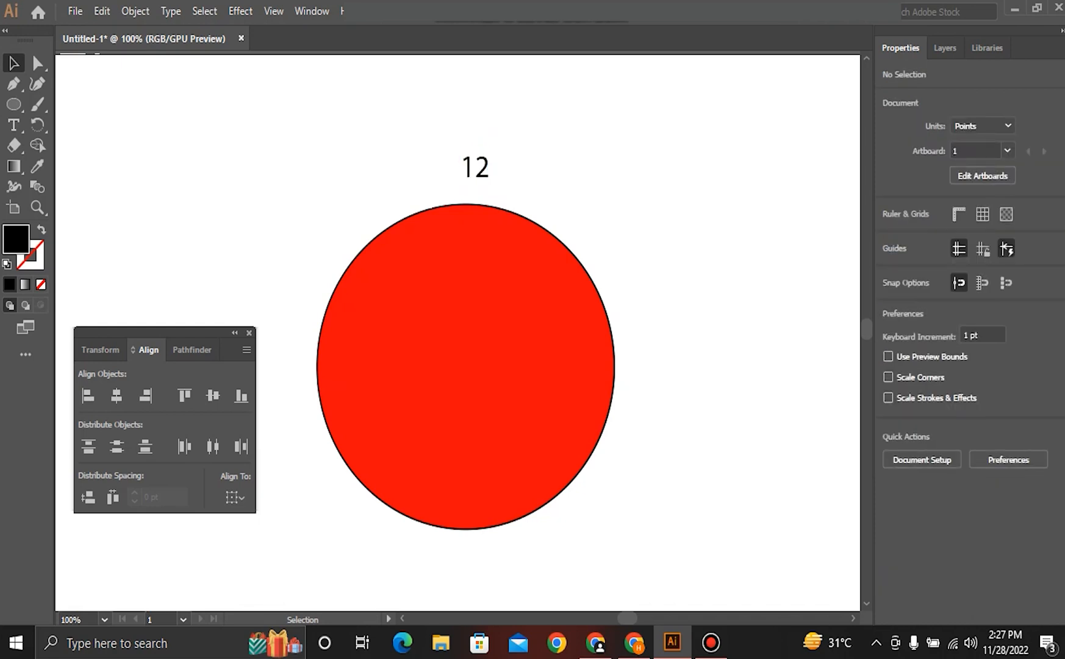
- Align the horizontal centres of the text "12" and the red circle, and deselect both
click(465, 292)
click(549, 134)
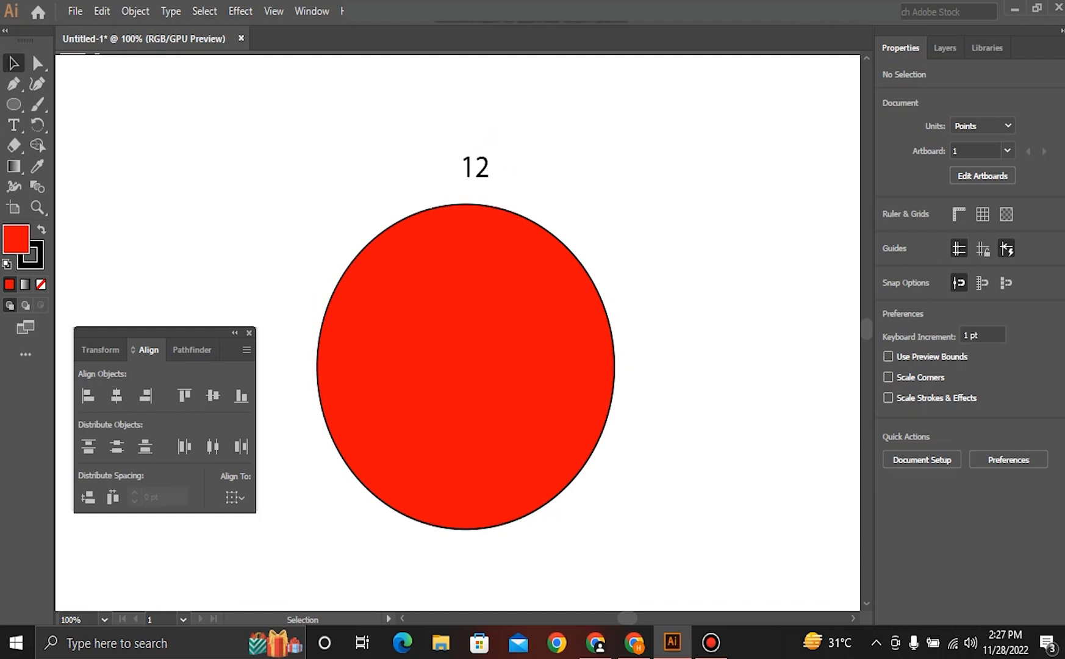
drag(489, 125, 431, 214)
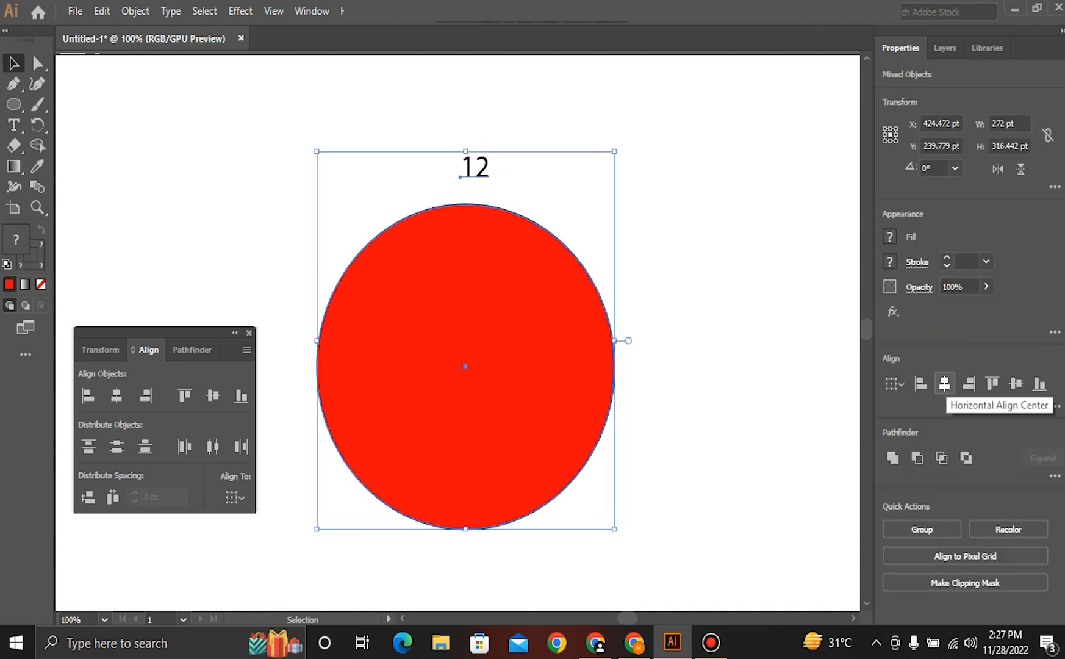
click(944, 383)
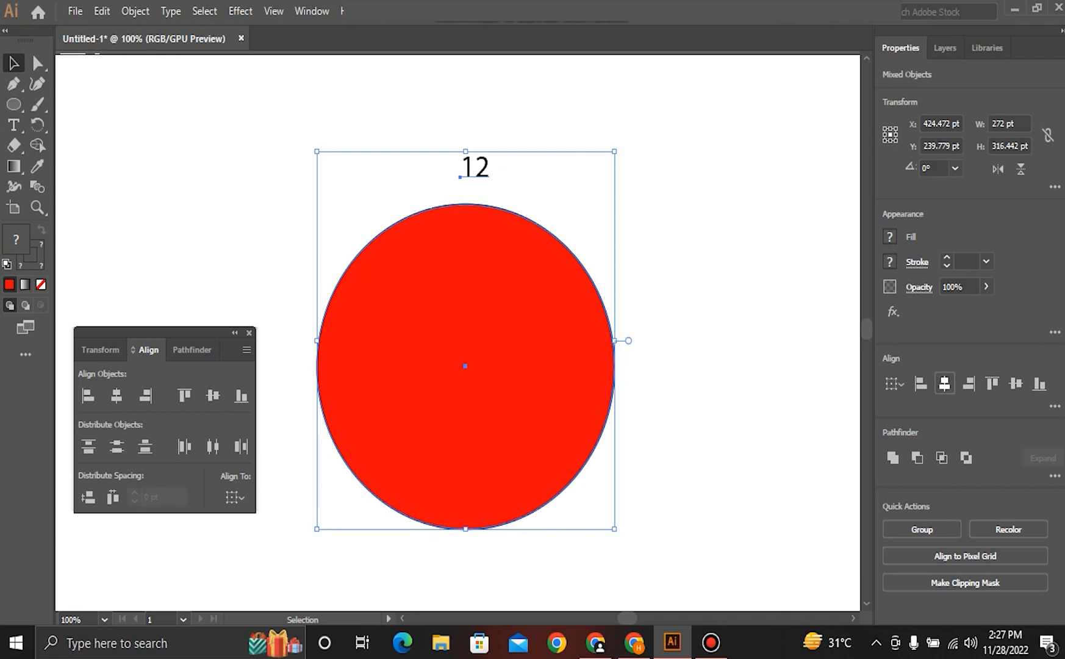
key(ctrl+shift+a)
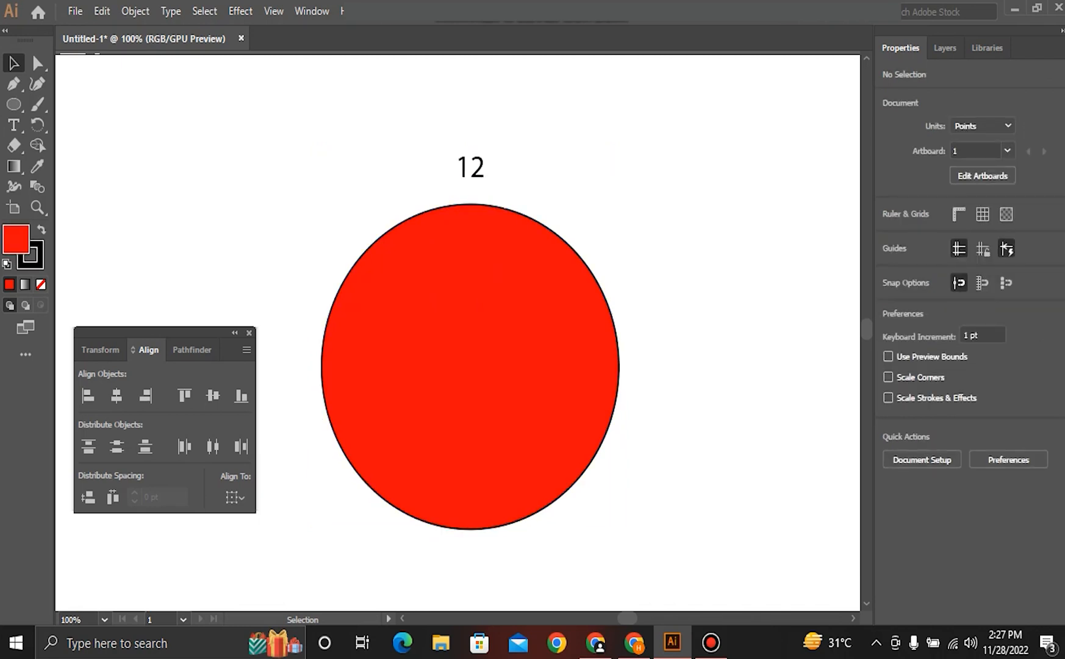
- Create a copy of the text "12" rotated 30° about the red circle's centre
click(470, 169)
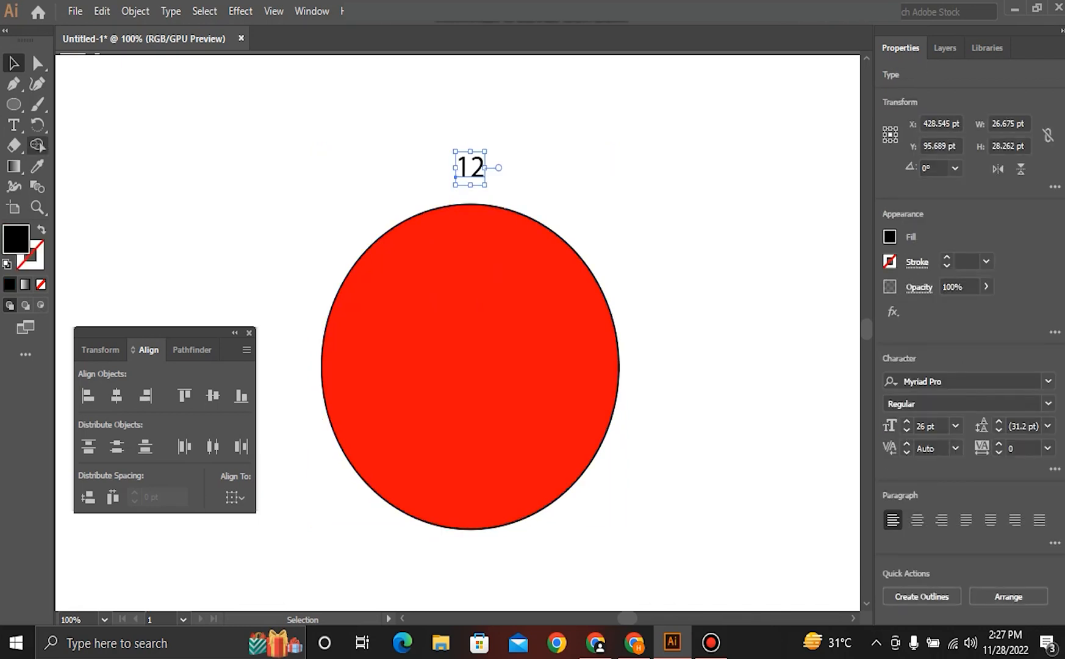
click(37, 124)
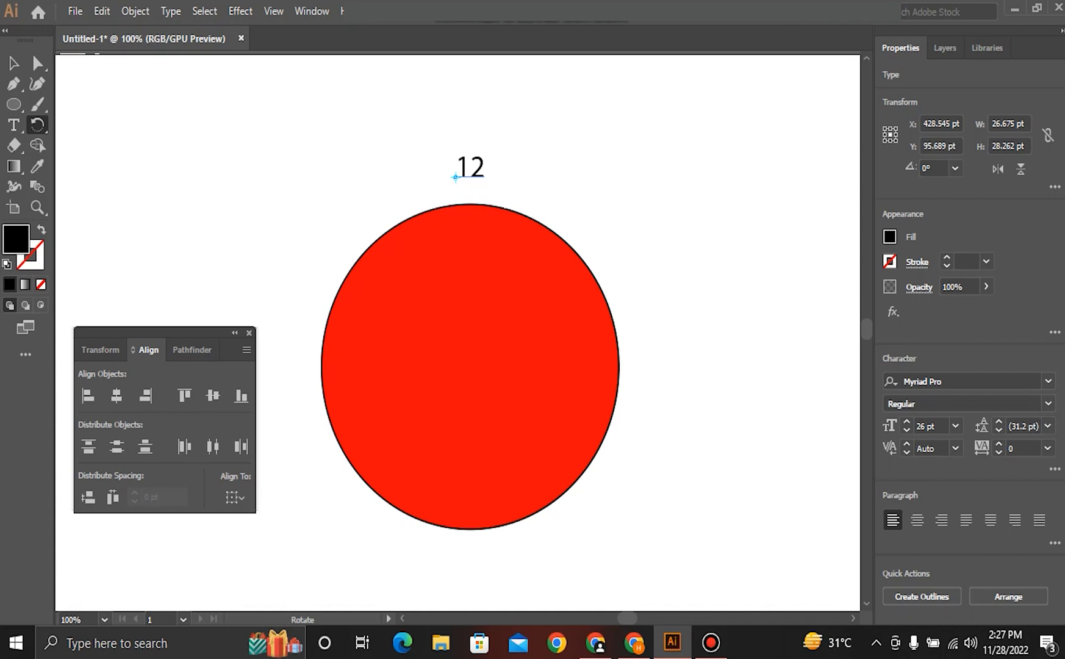
key(ctrl)
key(ctrl+y)
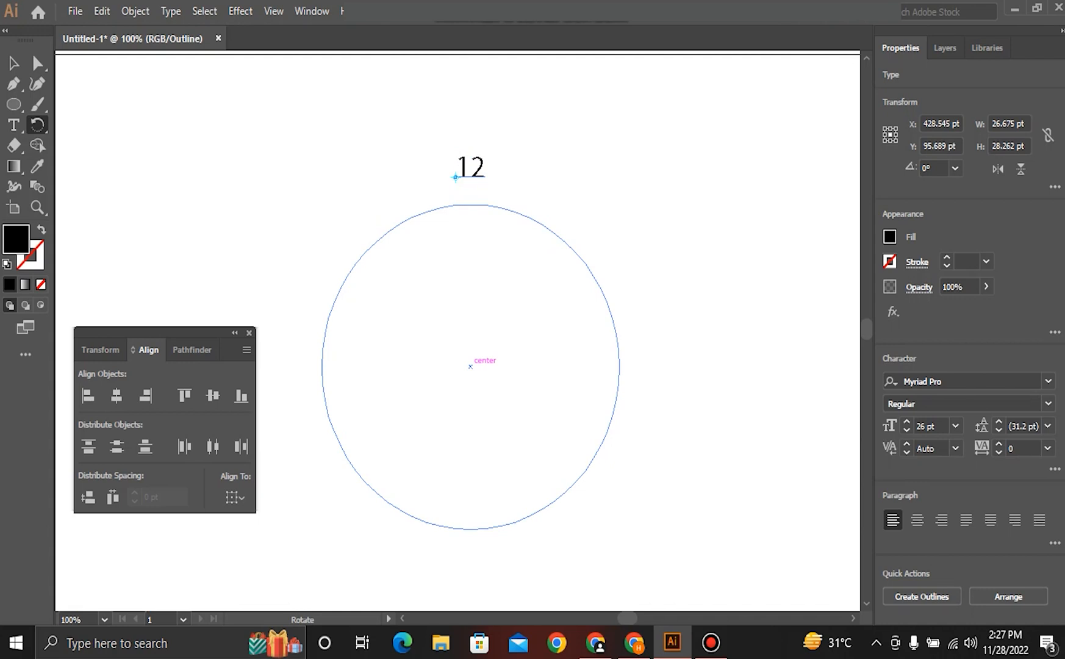
key(ctrl+y)
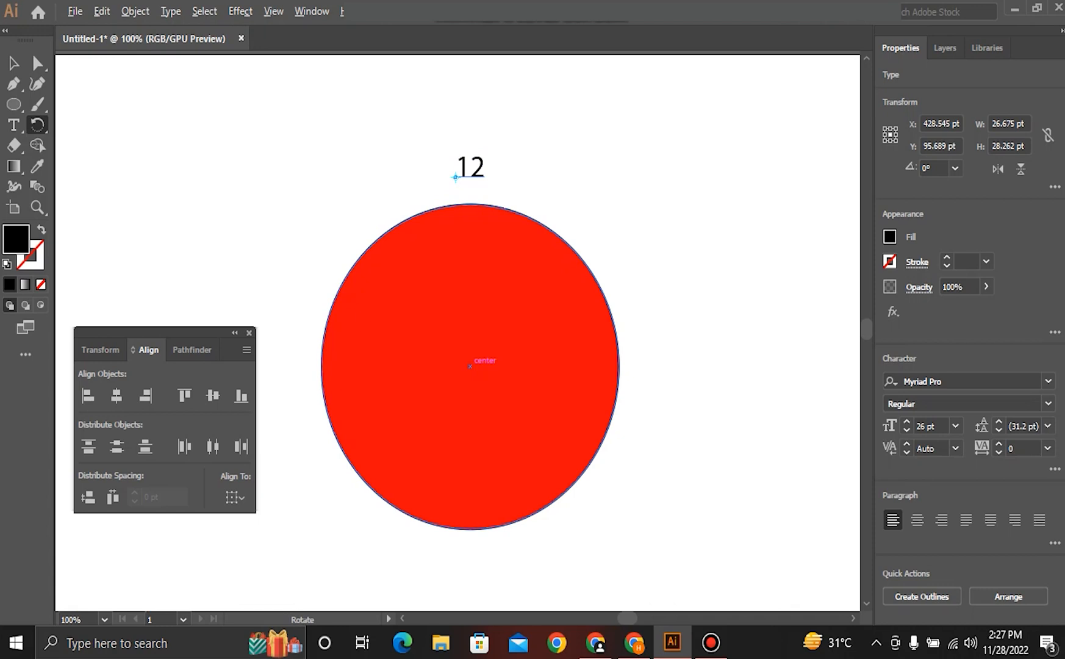
alt+click(470, 367)
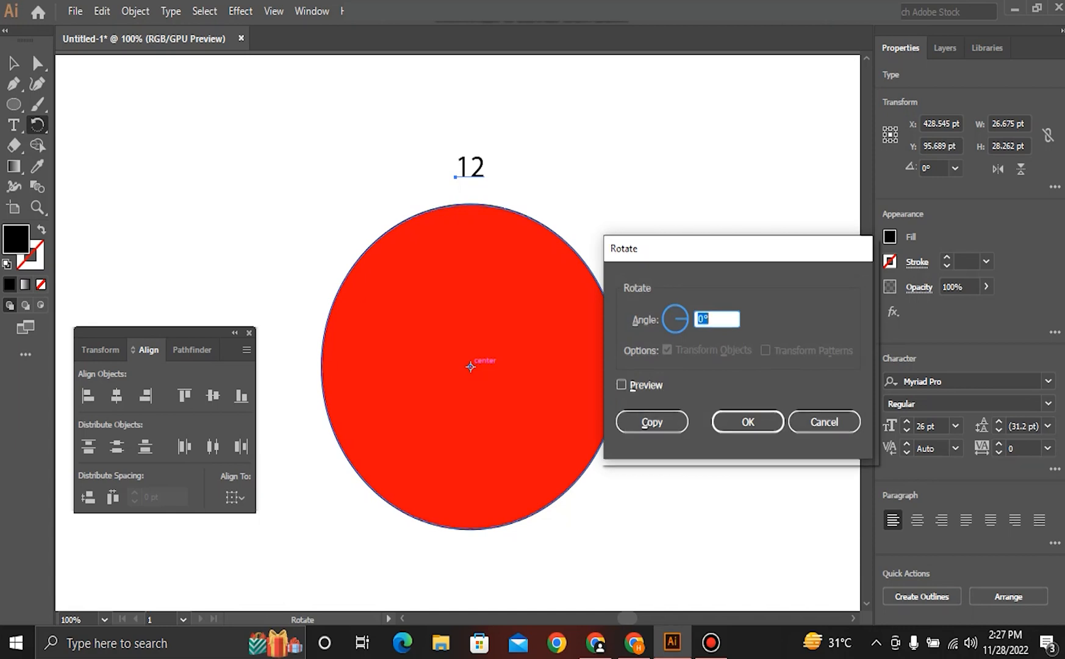
key(Escape)
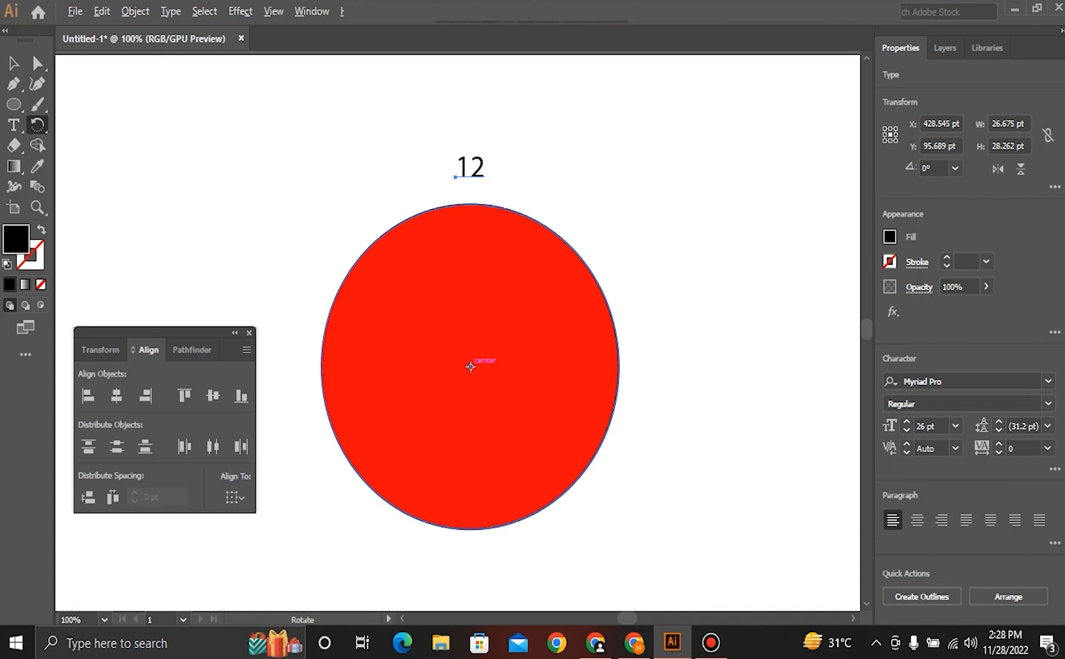
alt+click(470, 367)
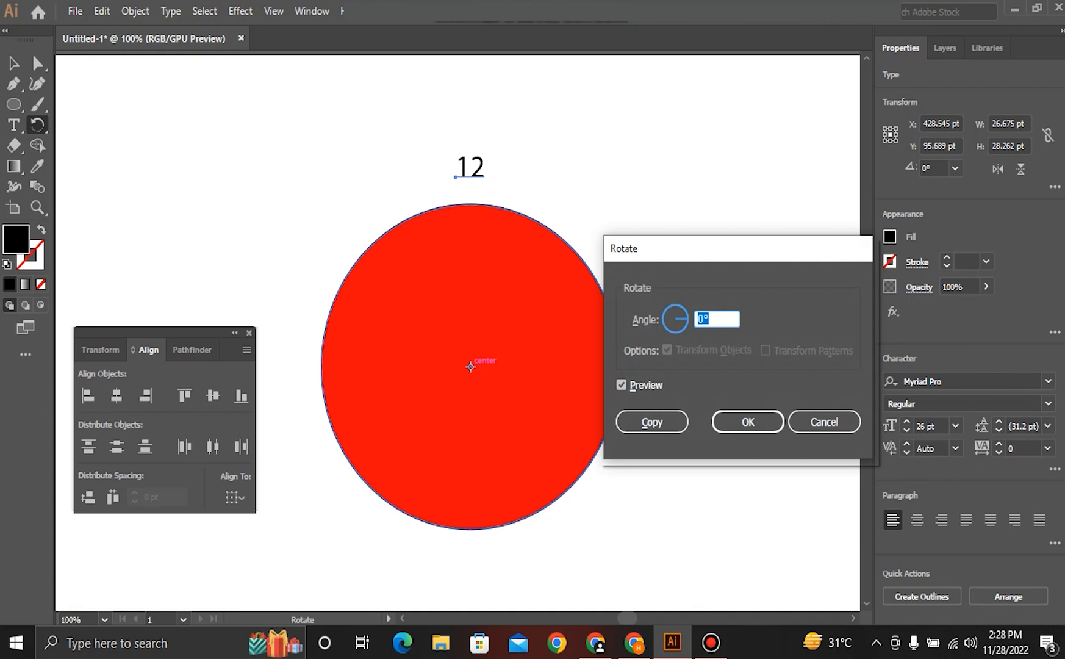
text(30)
key(Tab)
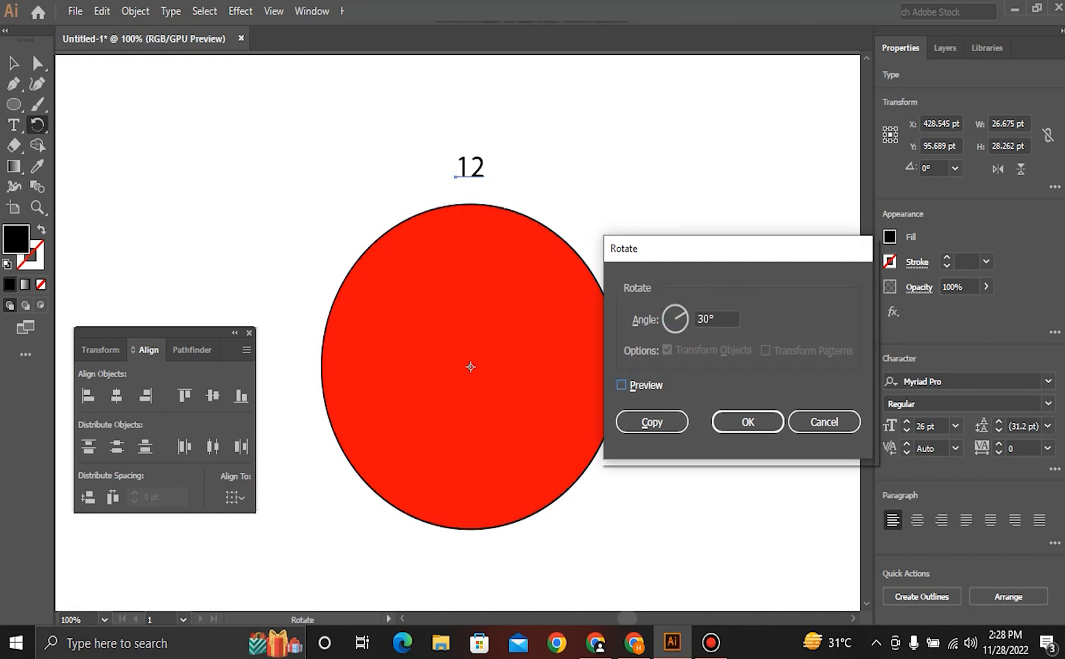
key(space)
key(space)
key(space)
key(space)
click(621, 385)
click(652, 422)
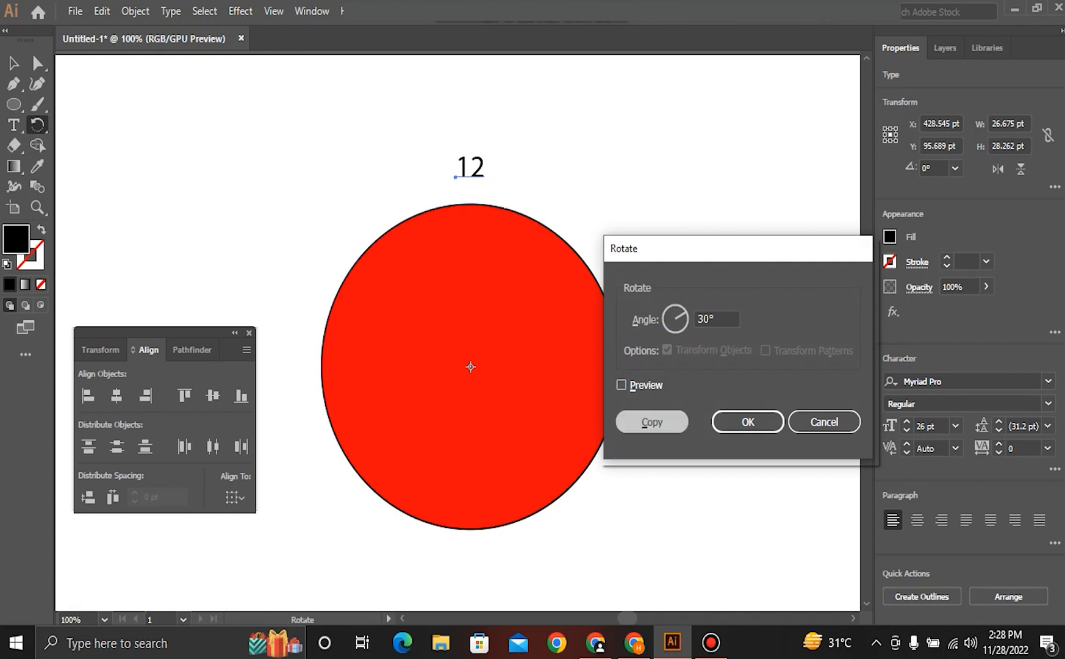
- Repeat the rotated copy until twelve "12" texts are spaced evenly around the whole red circle
key(ctrl+d)
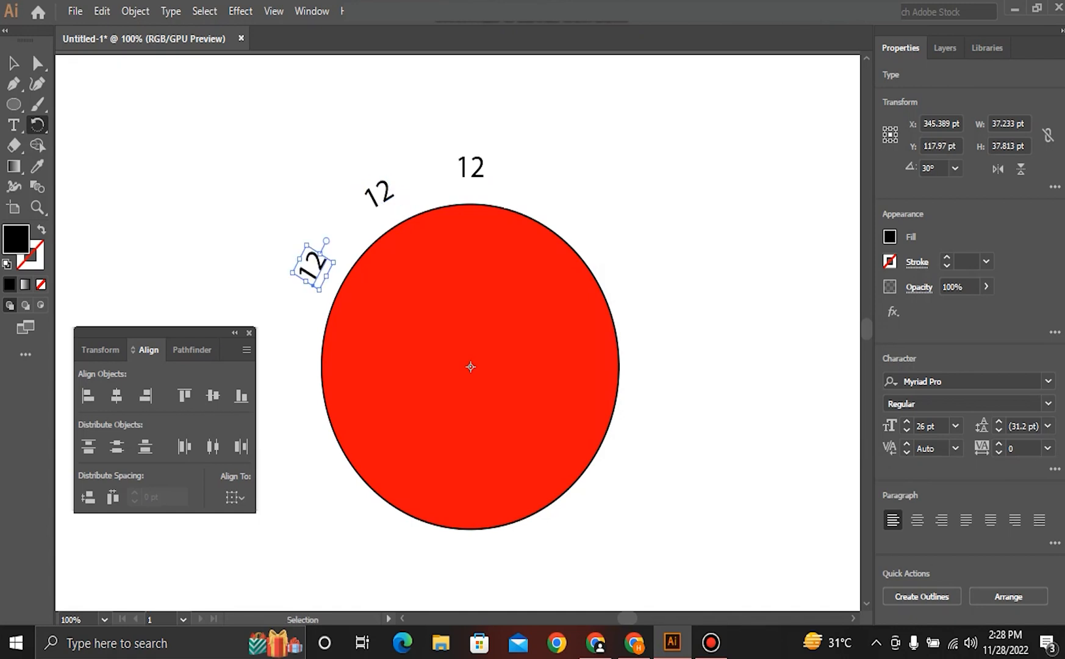
key(ctrl+d)
key(ctrl+d)
key(ctrl+d)
key(ctrl+d)
key(ctrl+d)
key(ctrl+d)
key(ctrl+d)
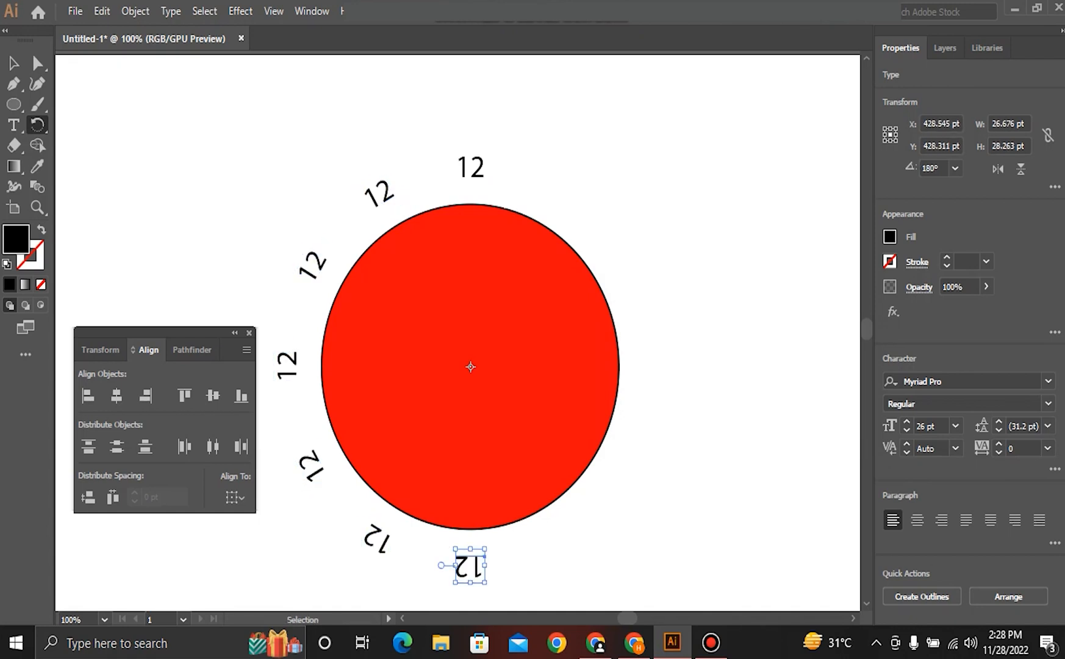
key(ctrl+d)
key(ctrl+d)
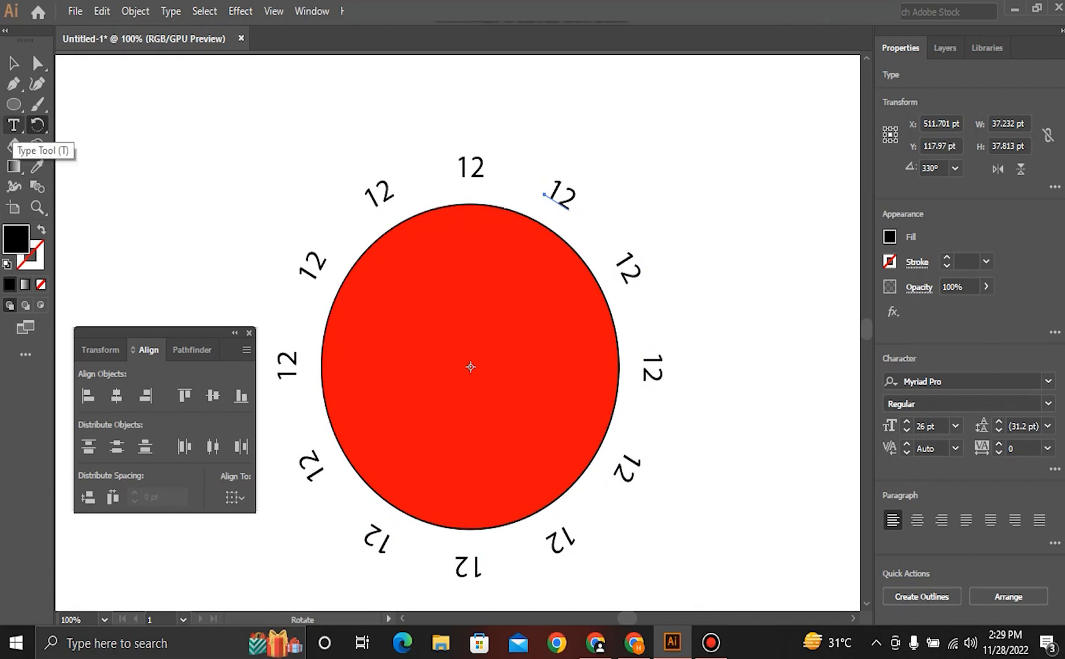
- Change the first three copies counterclockwise from the topmost "12" to "11", "10" and "09"
click(13, 125)
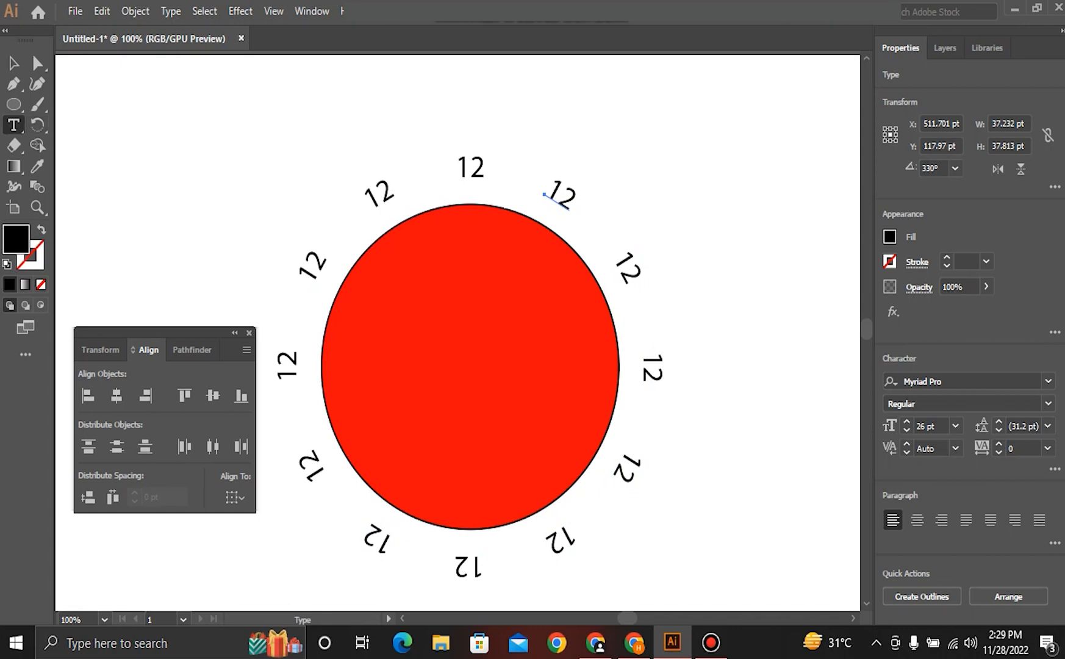
double_click(379, 195)
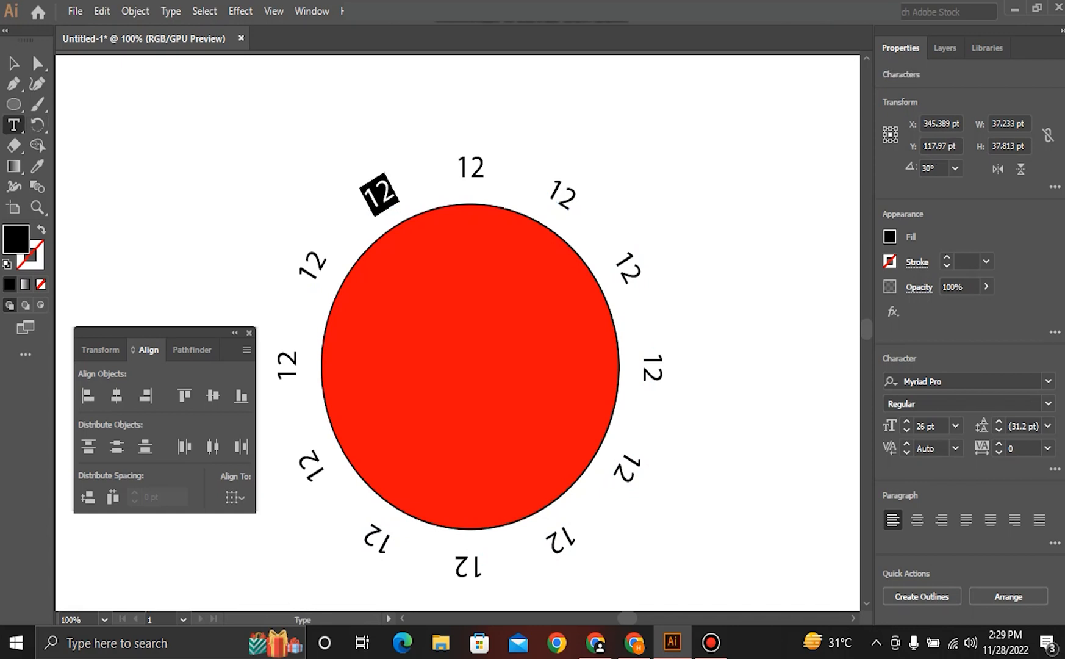
text(11)
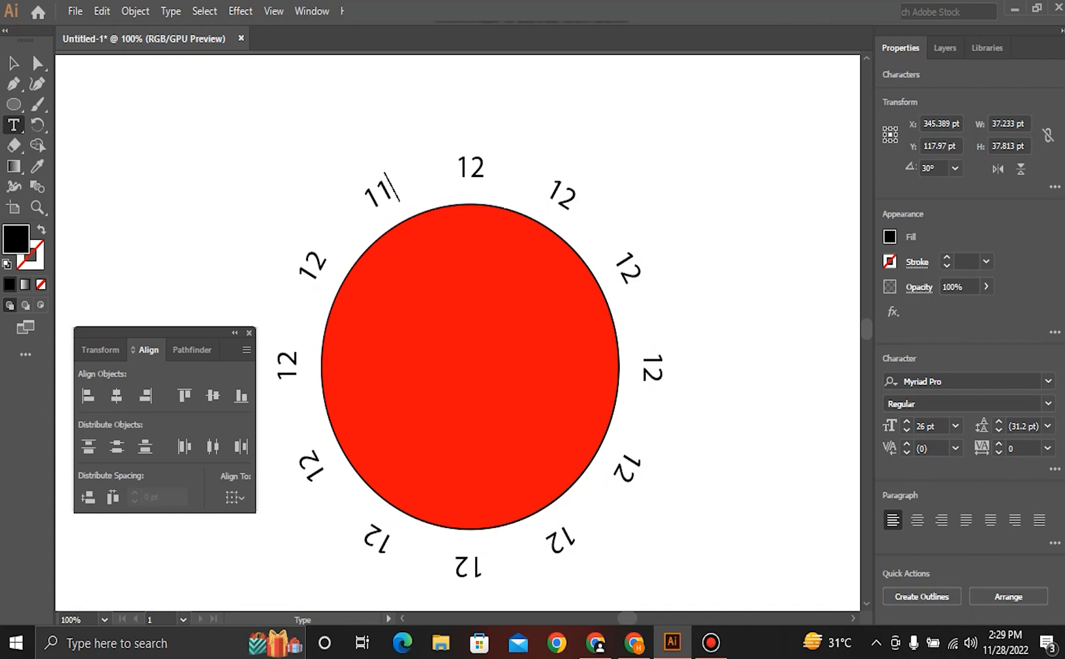
double_click(313, 267)
text(10)
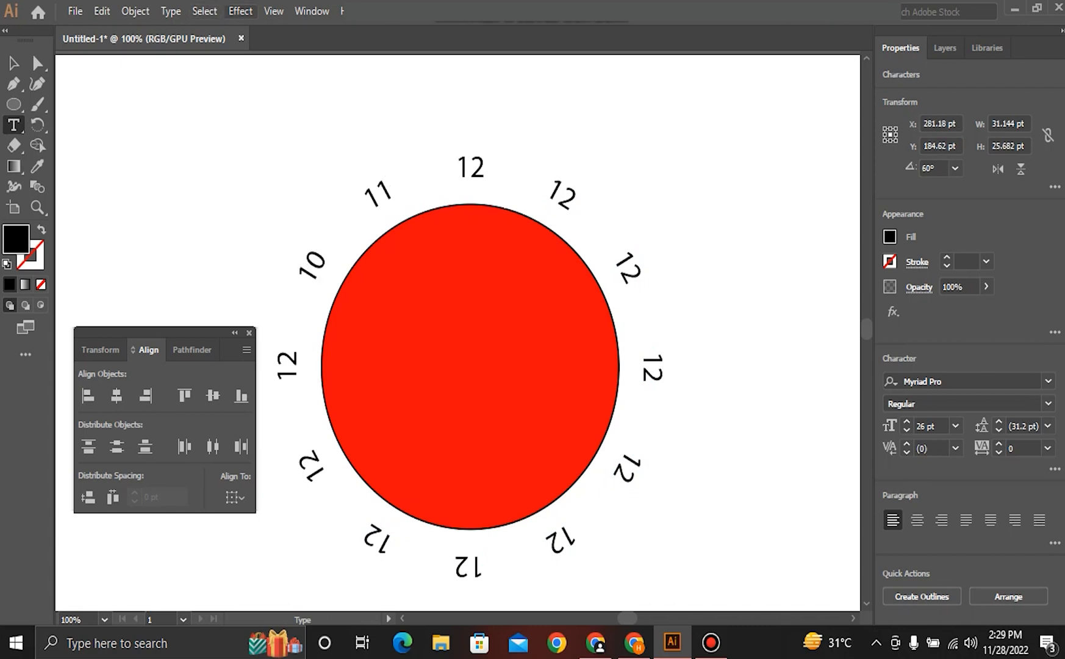
double_click(287, 366)
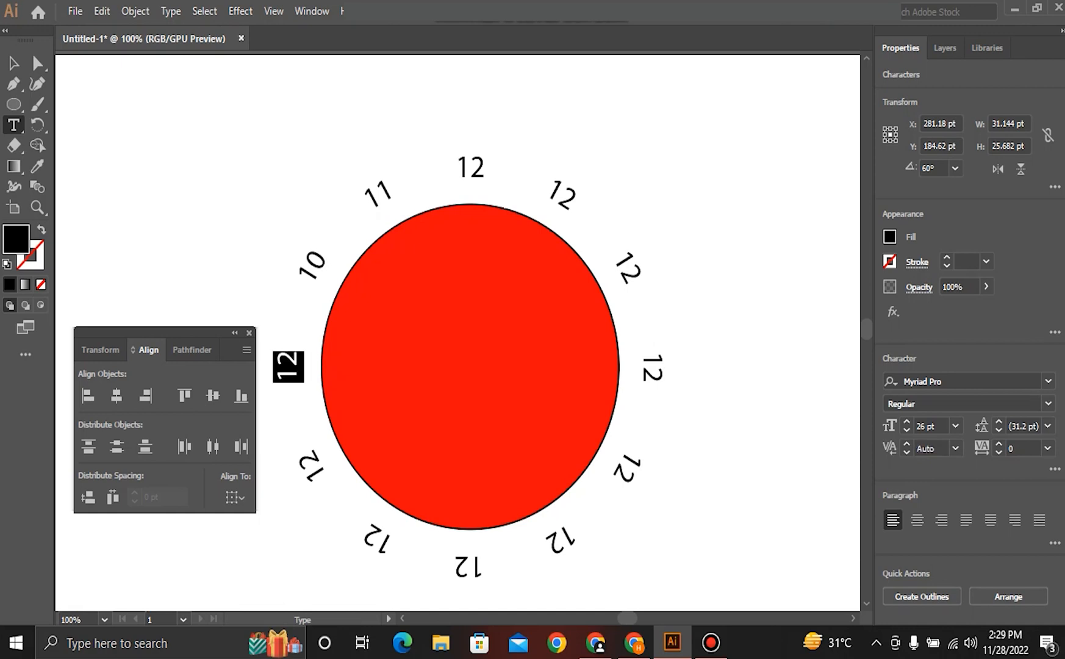
text(9)
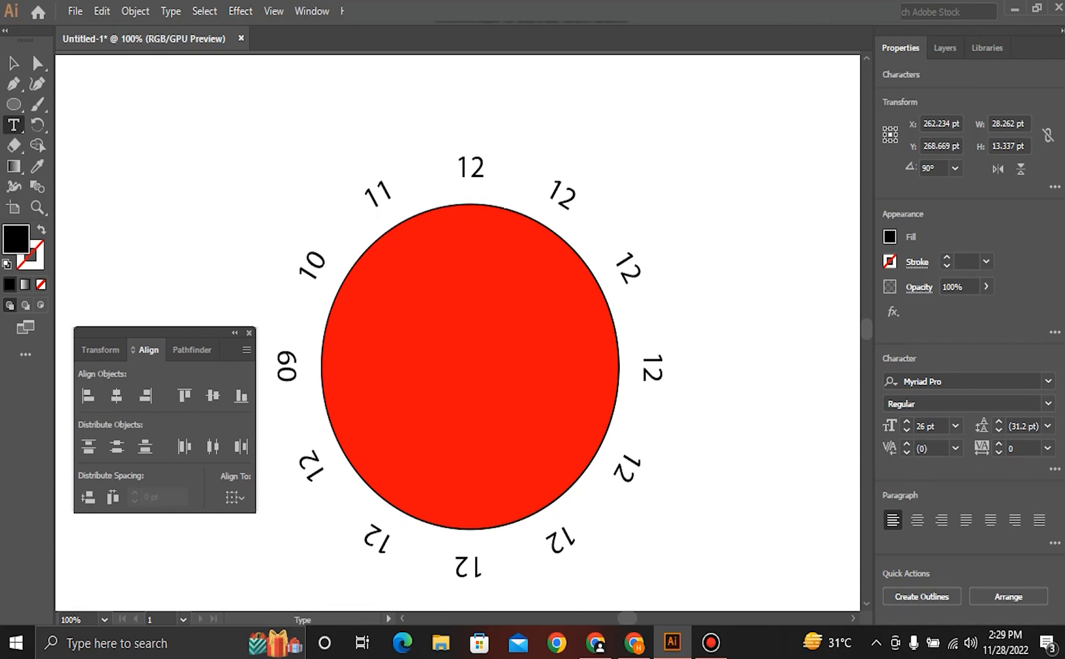
- Change the next three copies counterclockwise around the circle to "08", "07" and "06"
double_click(313, 466)
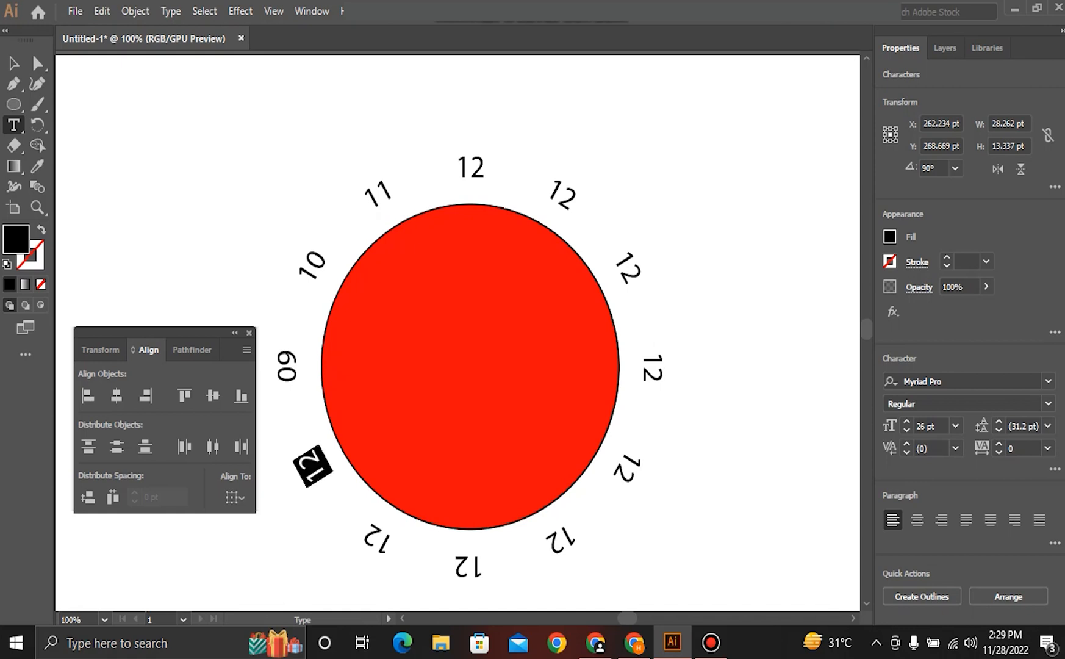
text(08)
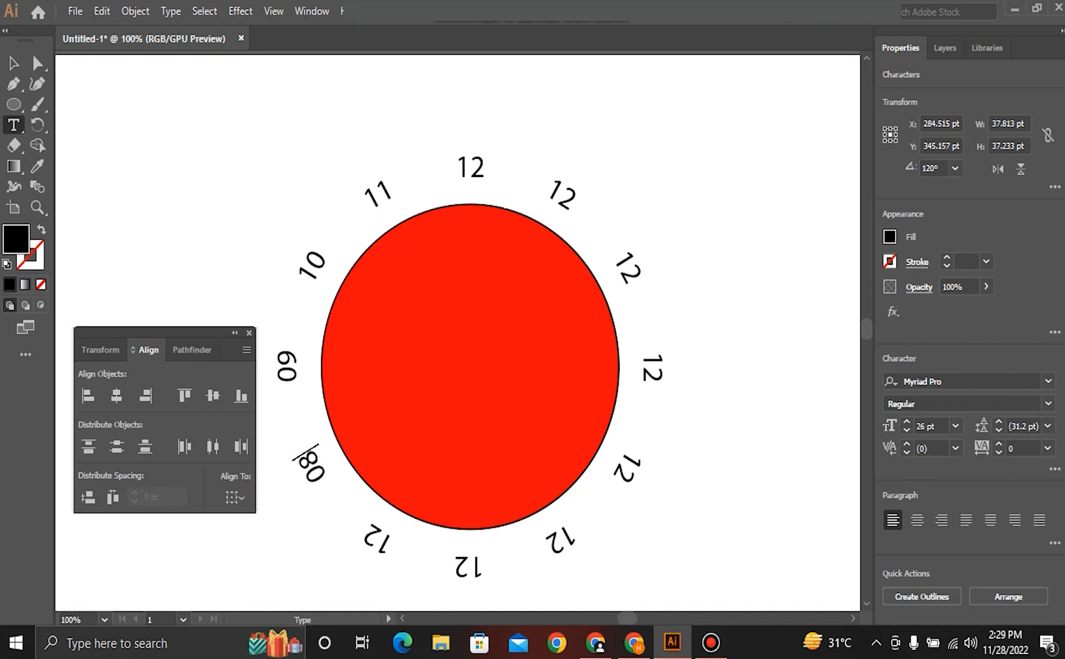
double_click(374, 537)
text(07)
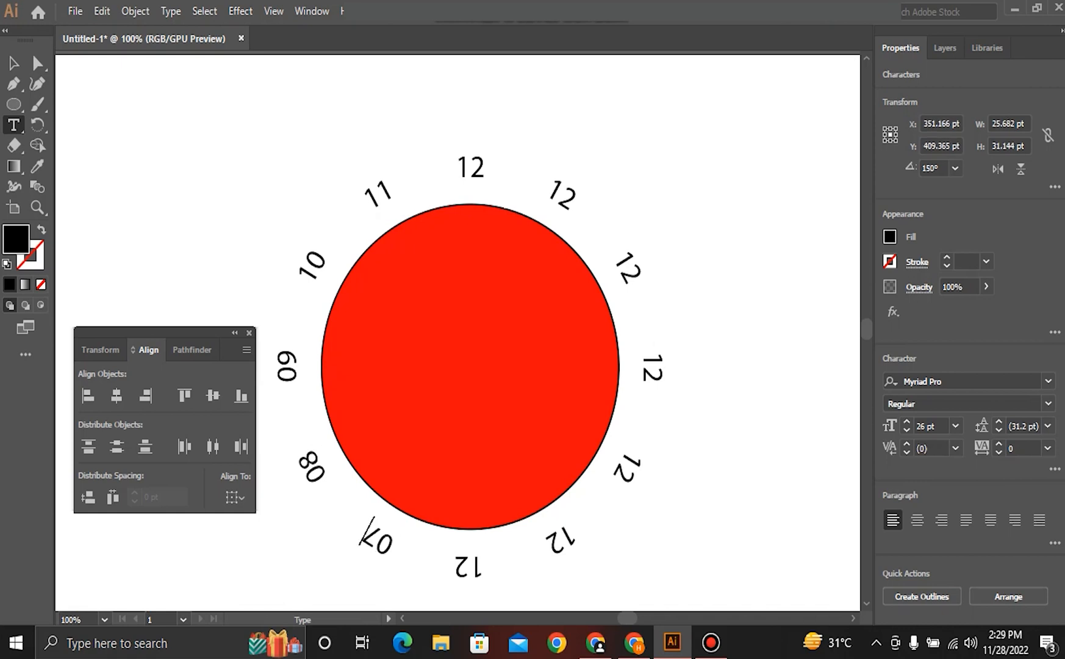
double_click(469, 566)
text(06)
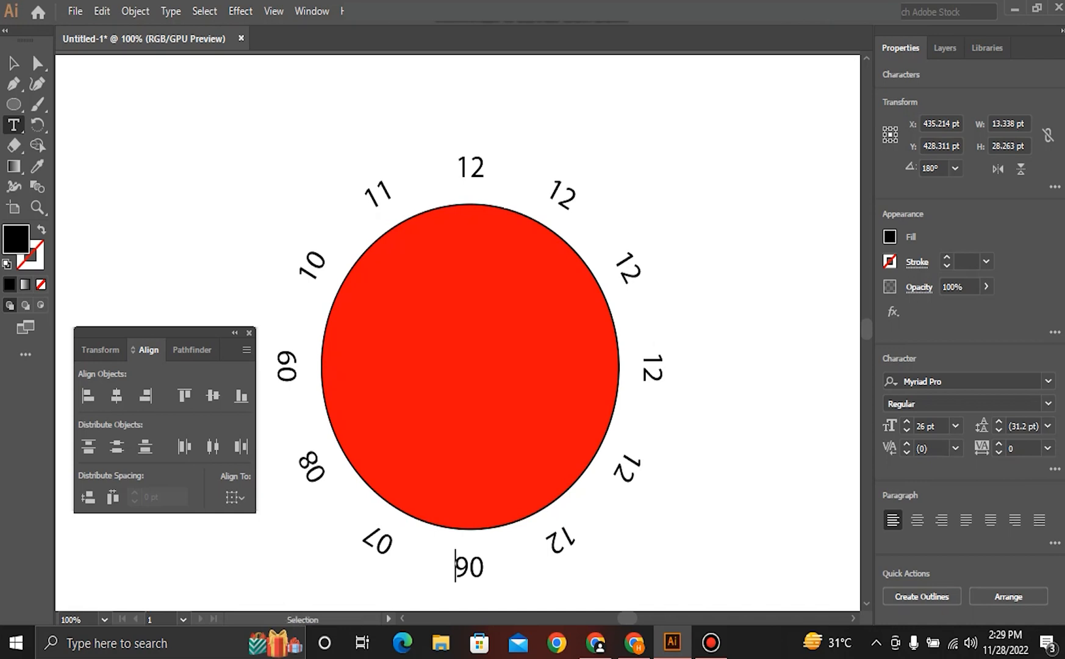
- Undo all the number edits made to the copies around the circle
key(ctrl+z)
key(ctrl+z)
key(ctrl+z)
key(ctrl+z)
key(ctrl+z)
key(ctrl+z)
key(ctrl+z)
key(ctrl+z)
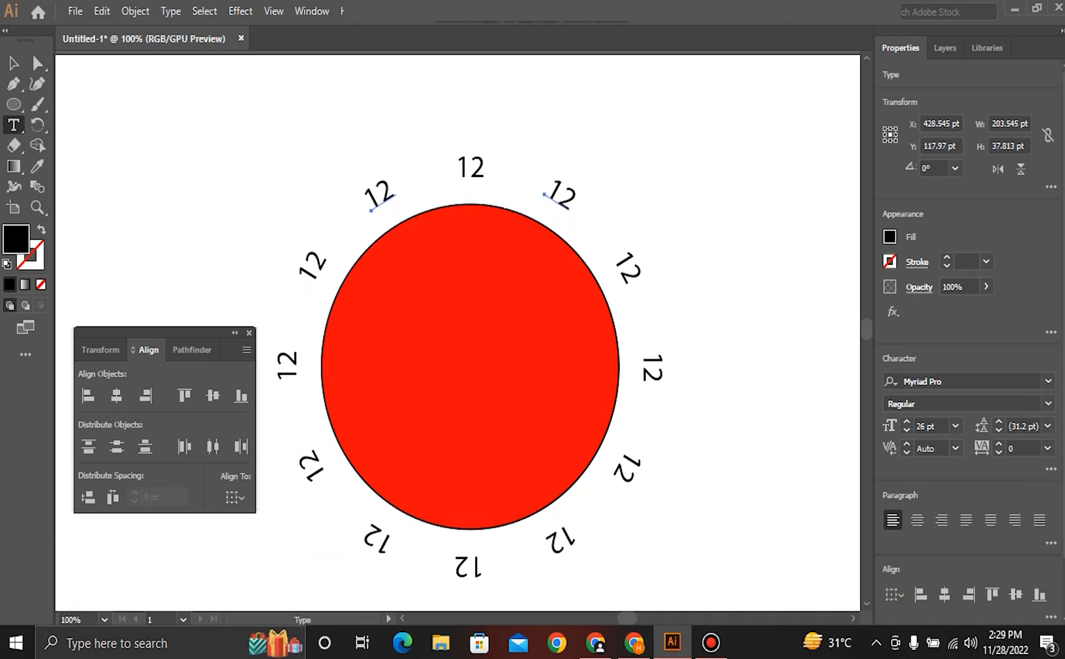
- Delete the red circle together with all the "12" texts around it
click(14, 64)
click(220, 152)
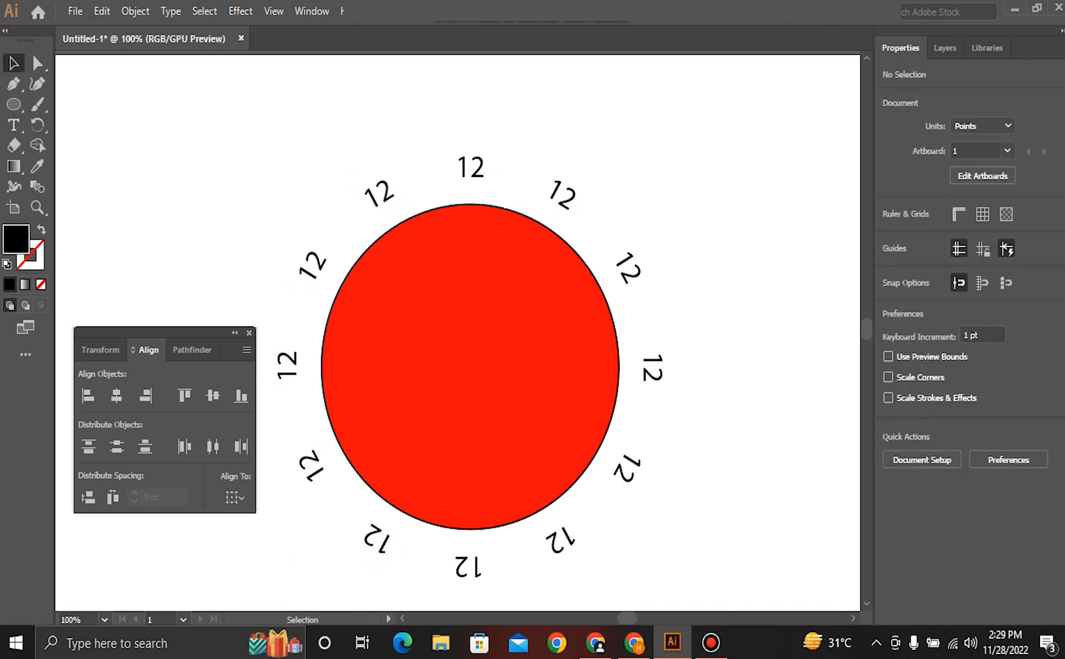
drag(628, 150, 292, 592)
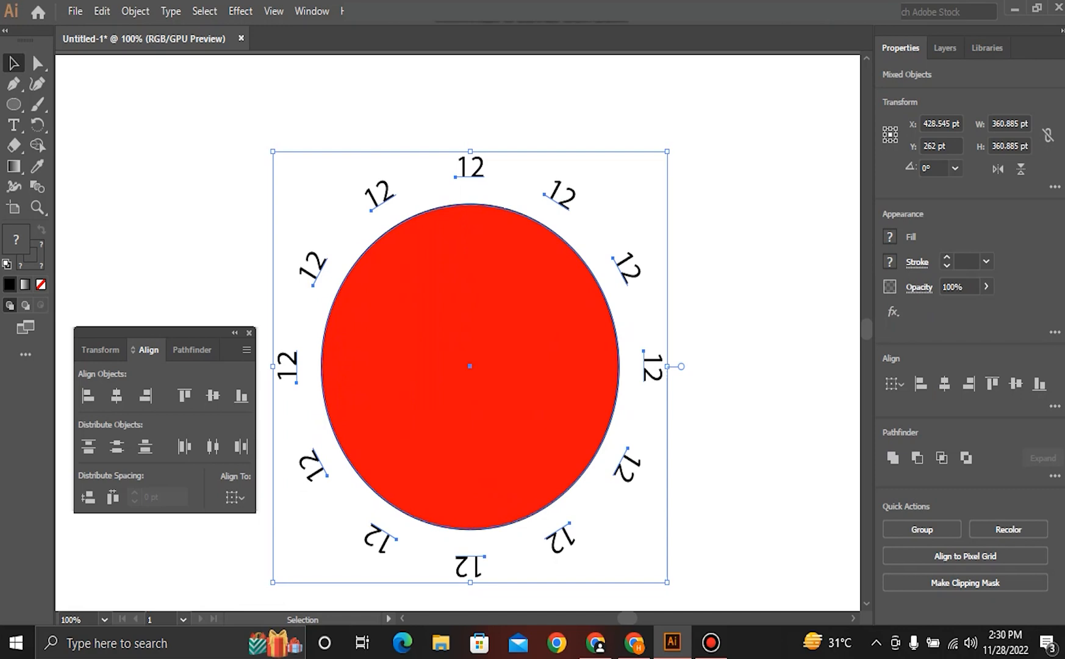
key(Delete)
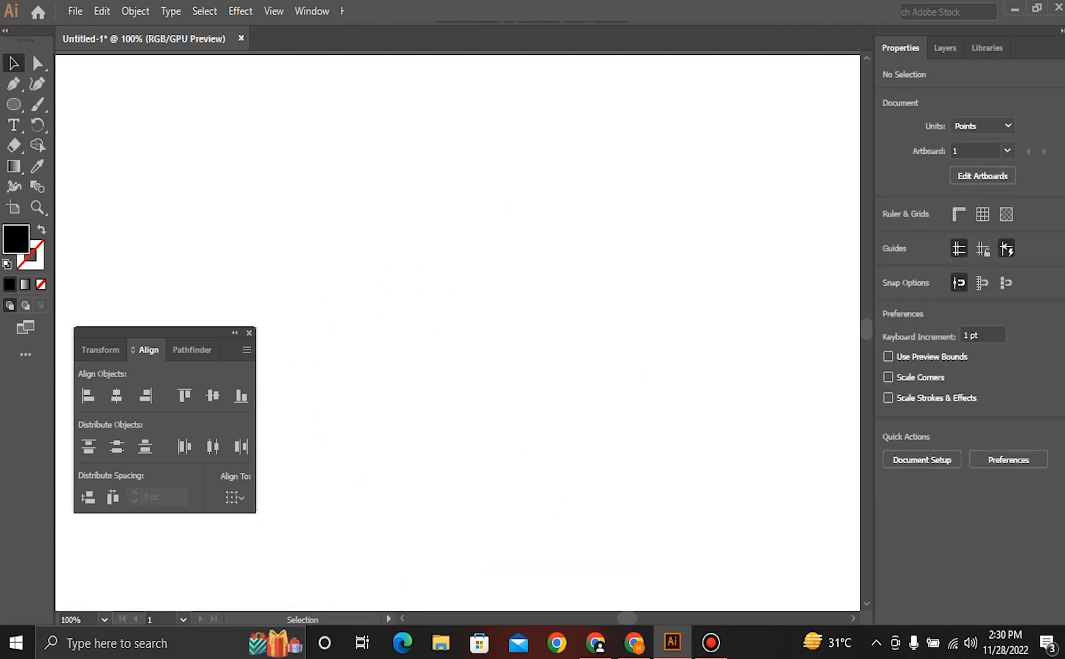
- Draw four black rectangles side by side, the second about 98 × 30 pt and the last about 56 × 71 pt, and deselect
drag(14, 104, 67, 104)
mouse_move(309, 258)
mouse_down()
mouse_move(428, 263)
mouse_move(489, 316)
mouse_move(524, 293)
mouse_up()
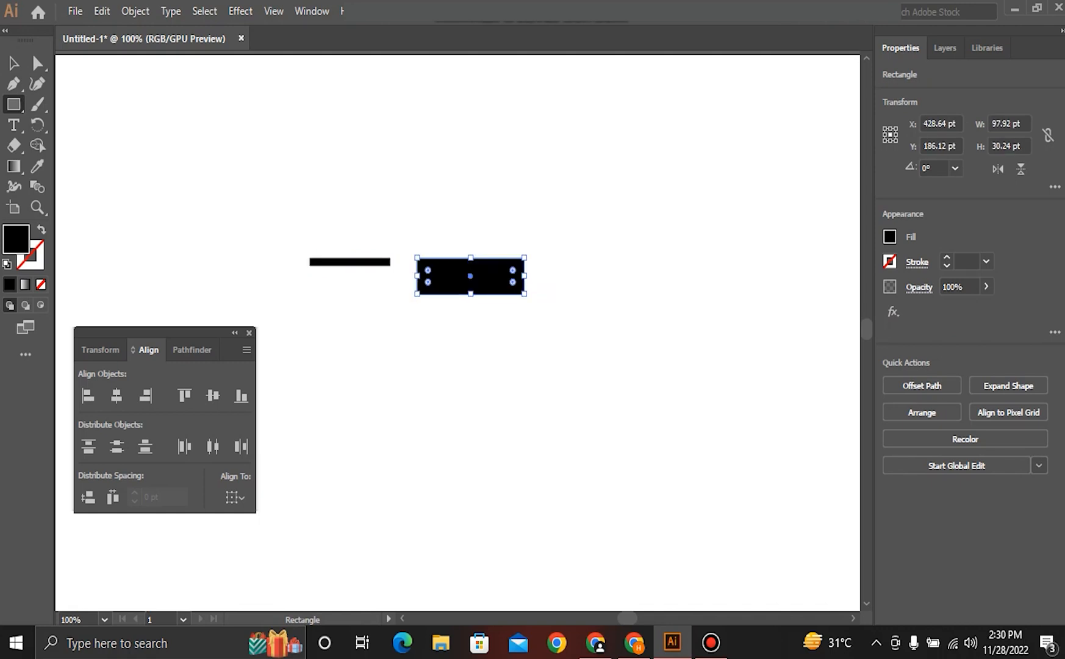
mouse_move(556, 257)
mouse_down()
mouse_move(745, 300)
mouse_move(771, 336)
mouse_up()
click(14, 63)
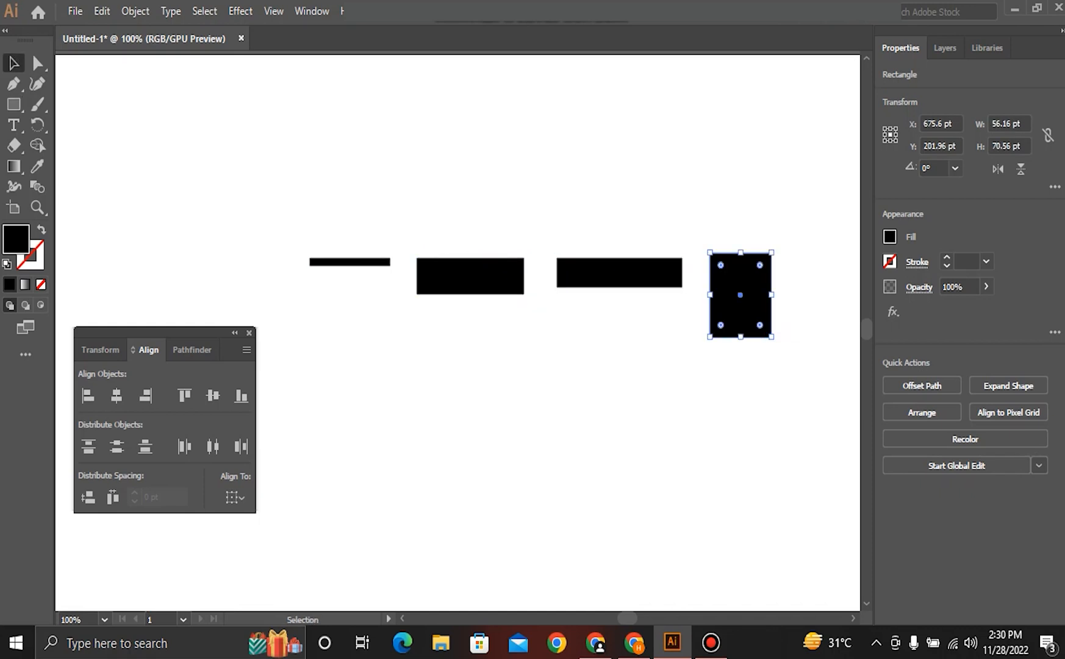
click(275, 206)
- Move the rectangles apart into a descending diagonal from upper left to the artboard's lower-right corner, and deselect
drag(541, 309, 601, 231)
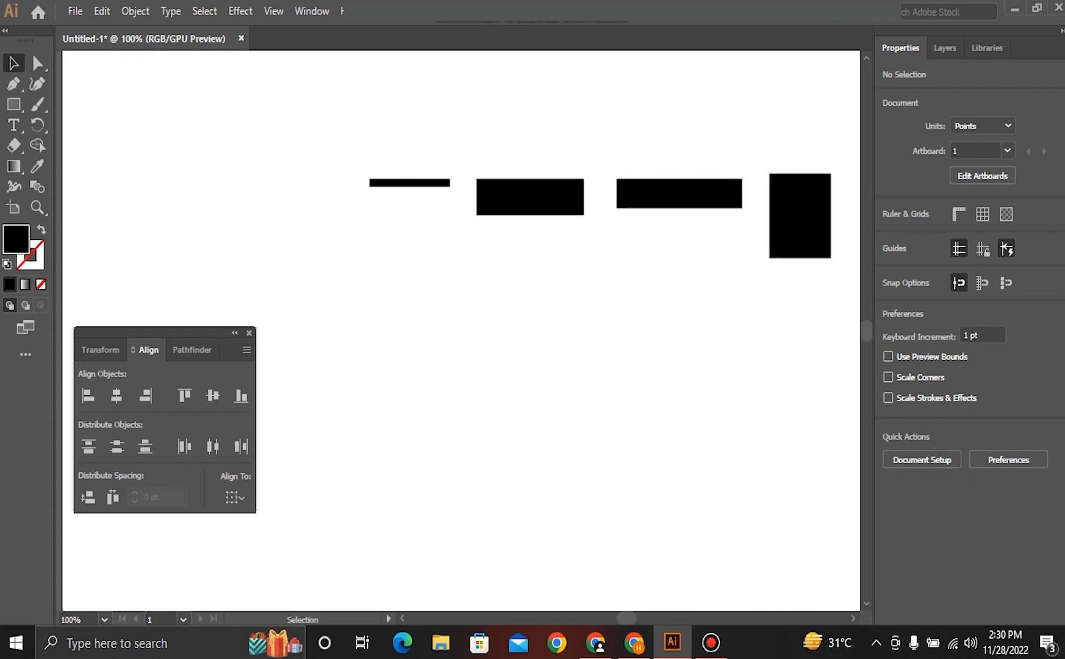
key(a)
ctrl+alt+click(407, 242)
ctrl+alt+click(423, 349)
drag(544, 305, 447, 266)
drag(540, 231, 540, 337)
drag(580, 228, 628, 417)
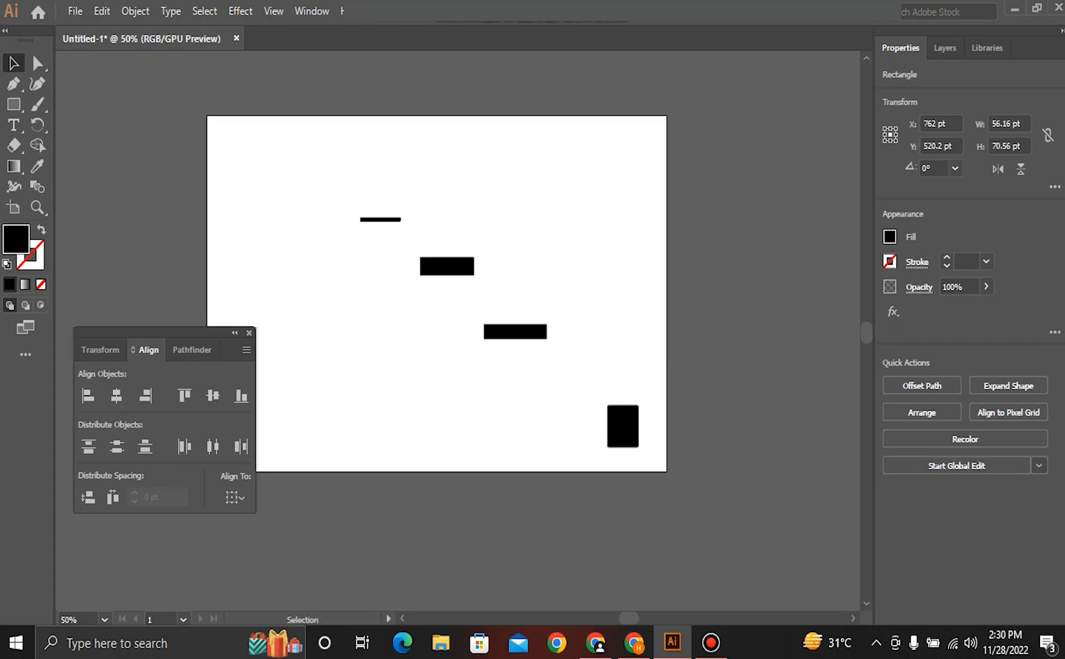
key(ctrl+shift+a)
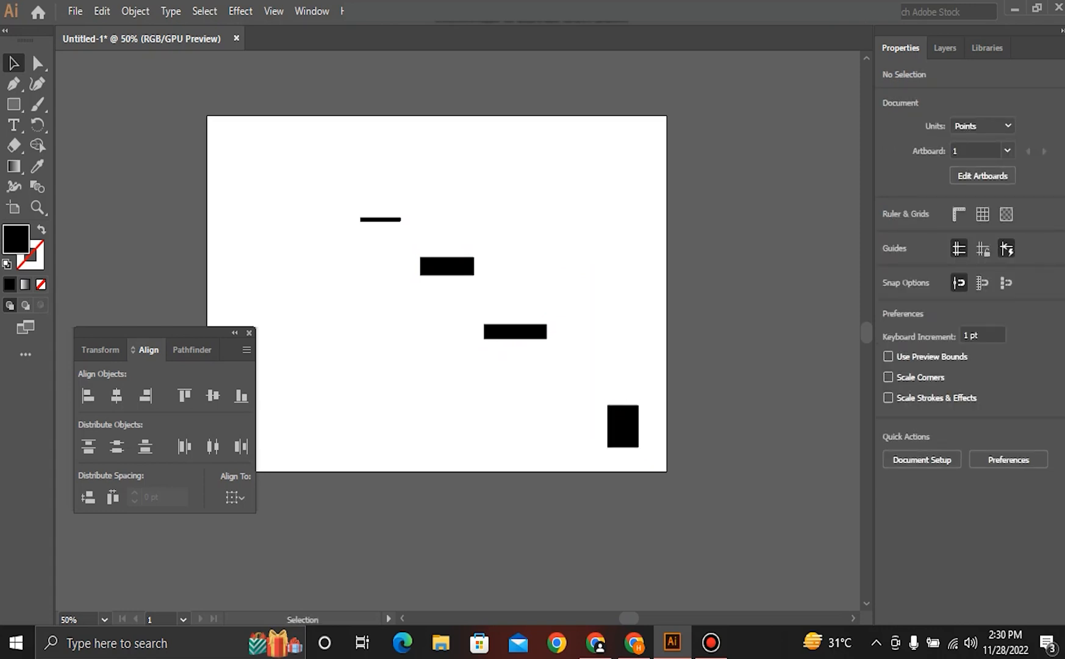
- Try aligning the horizontal centres of the four rectangles, undo the alignment and deselect them
drag(310, 173, 658, 467)
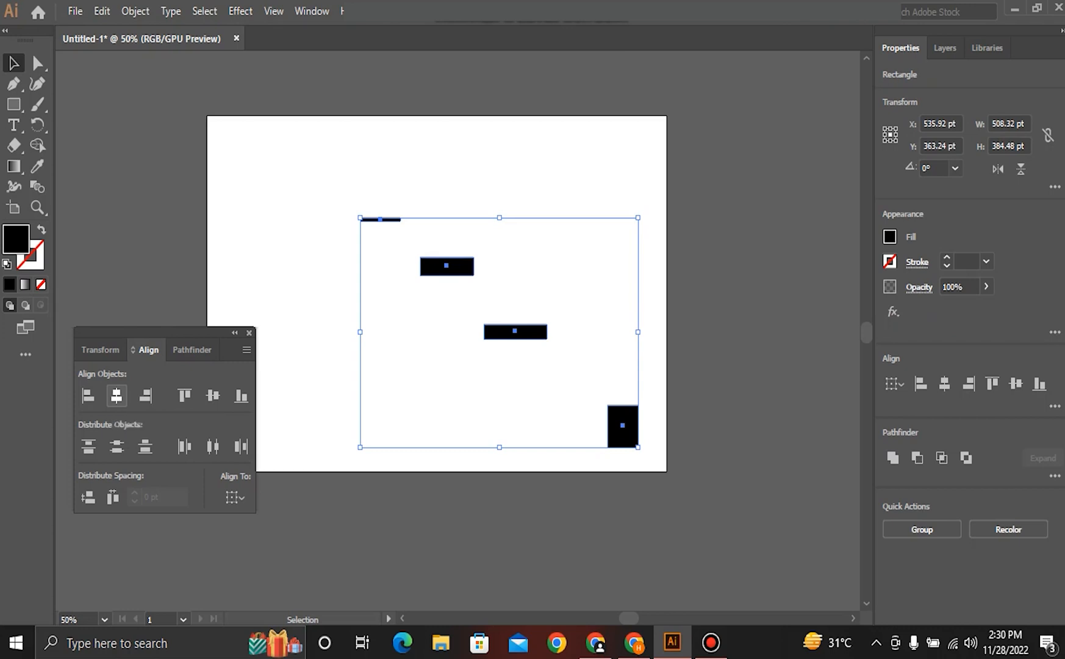
click(116, 395)
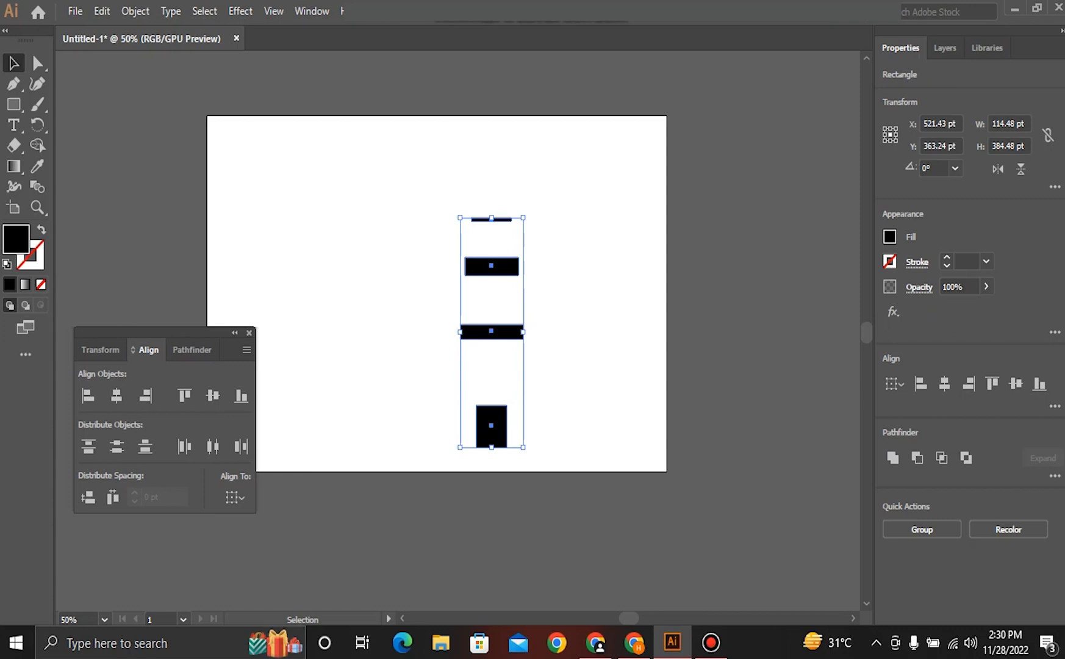
key(ctrl+z)
key(ctrl+shift+a)
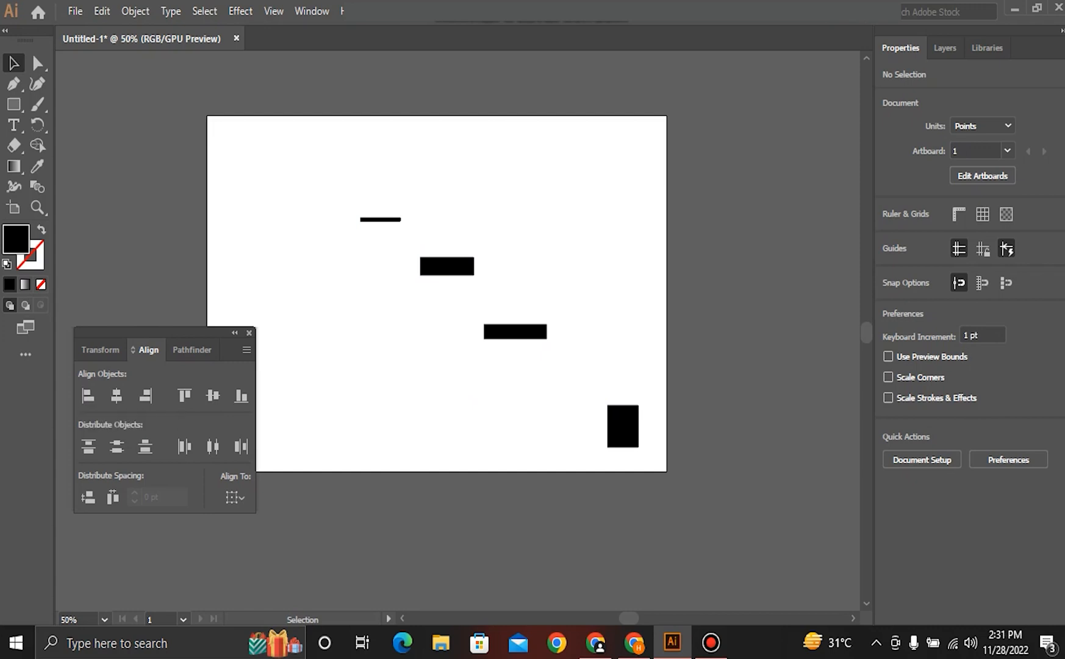
- Try aligning the four rectangles to their left edges, and undo the alignment
drag(306, 165, 619, 465)
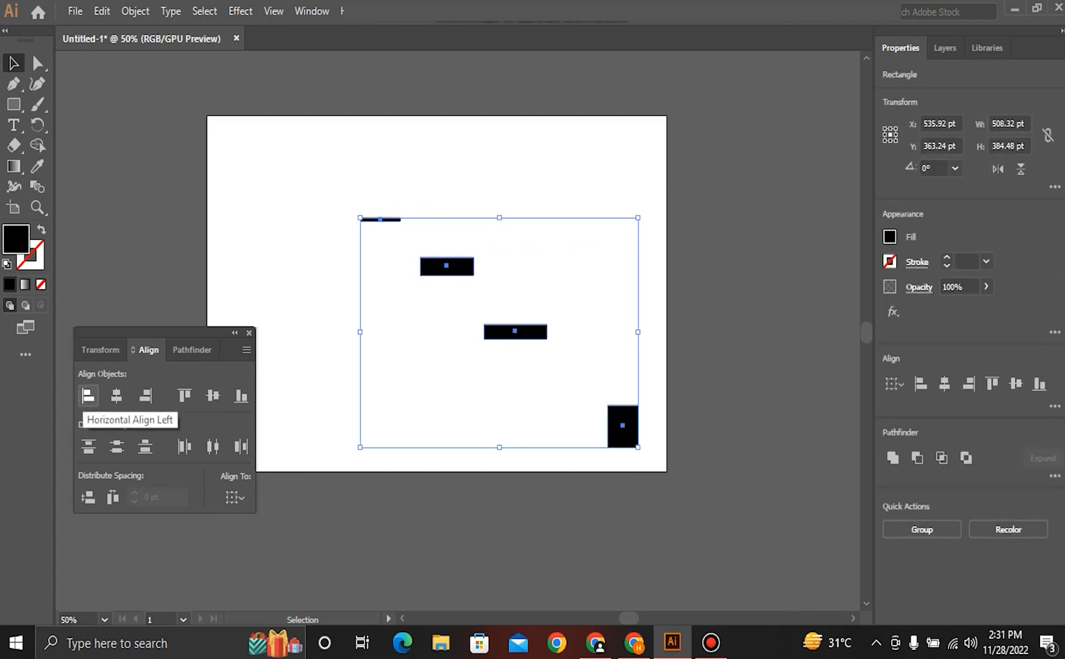
click(88, 395)
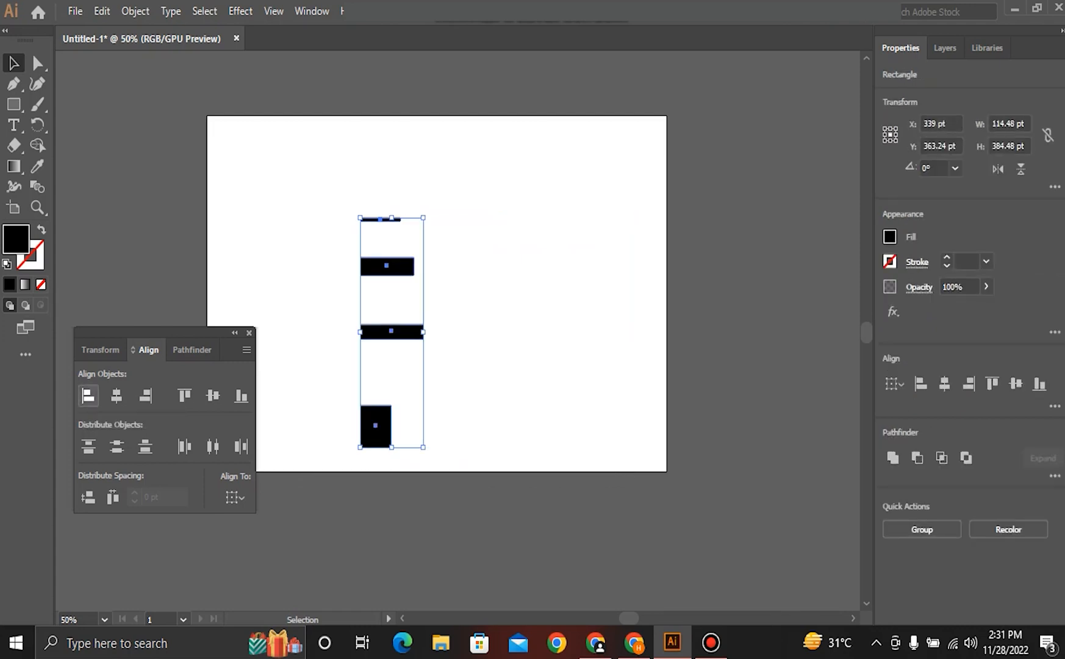
key(ctrl+shift+a)
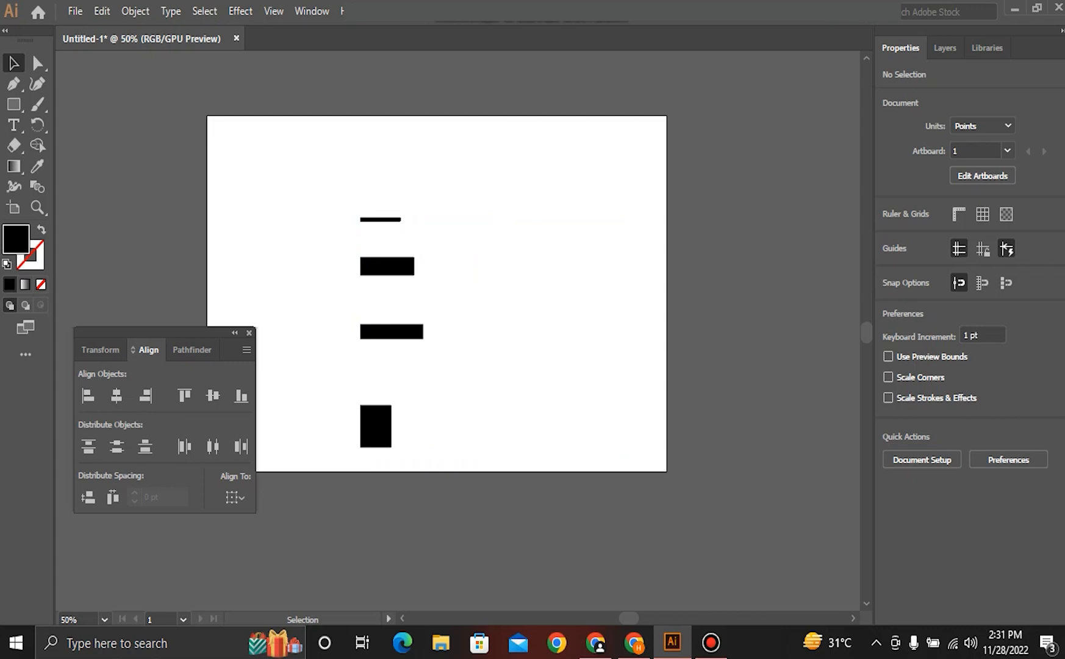
key(a)
key(ctrl+z)
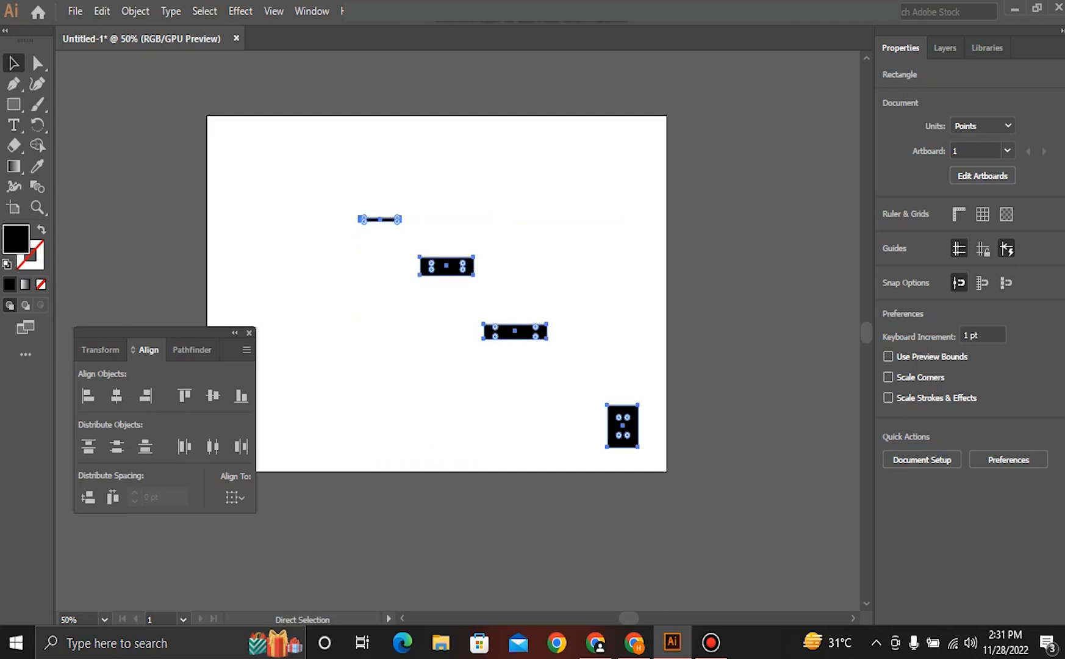
- Align the four rectangles to their right edges and delete them all
click(650, 124)
drag(650, 124, 347, 463)
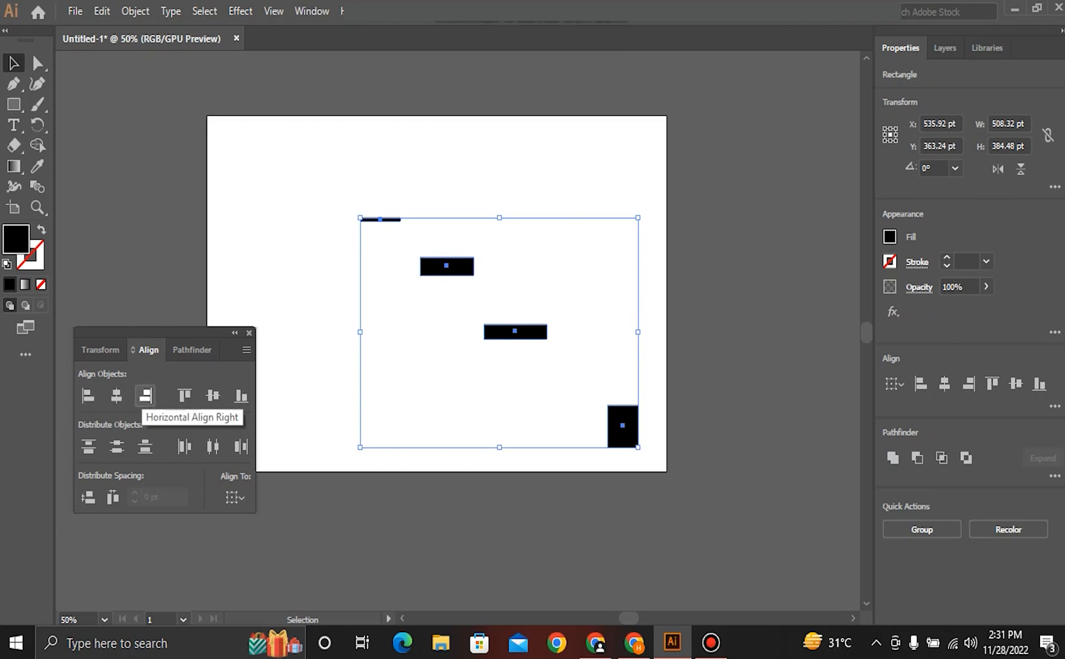
click(145, 395)
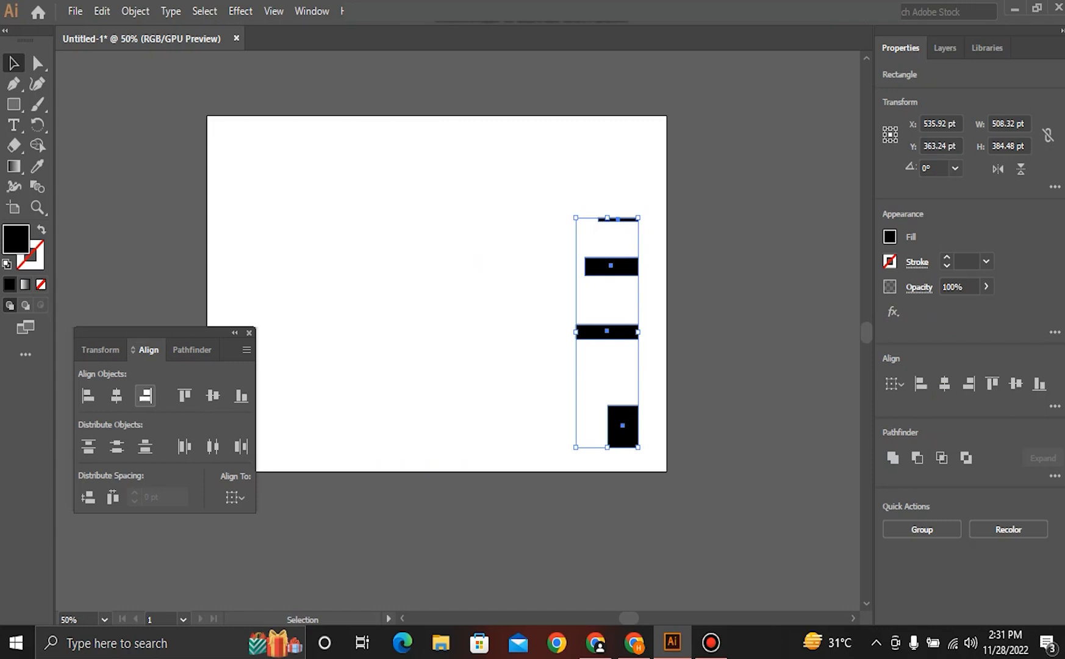
key(Delete)
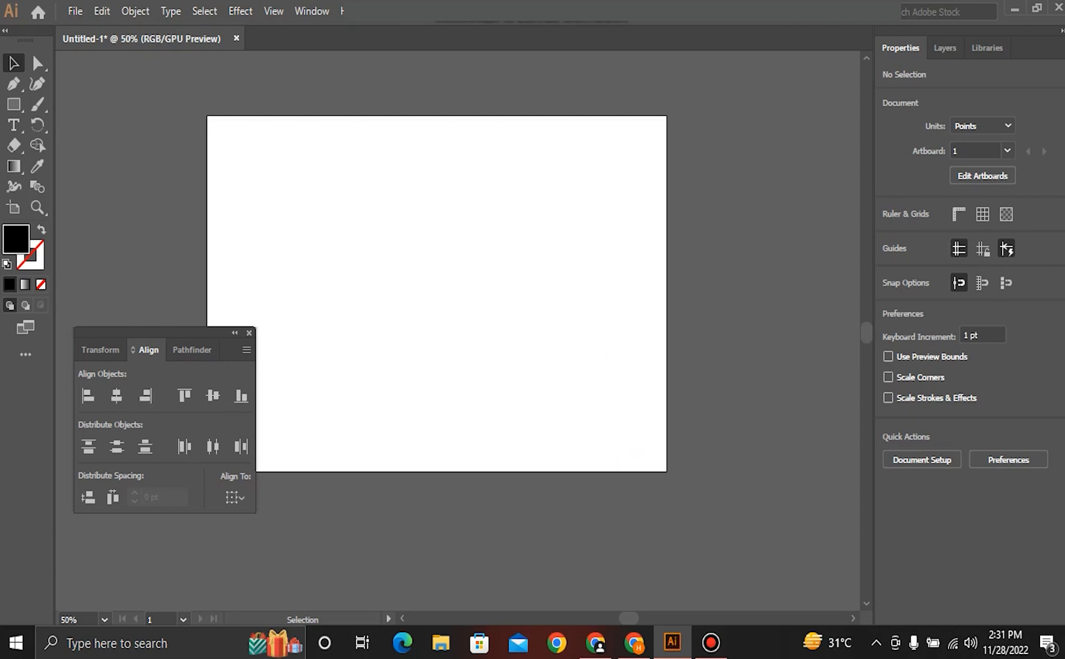
- Place a point text with the placeholder "Lorem ipsum" in the upper-left part of the artboard and finish editing it
drag(427, 293, 520, 305)
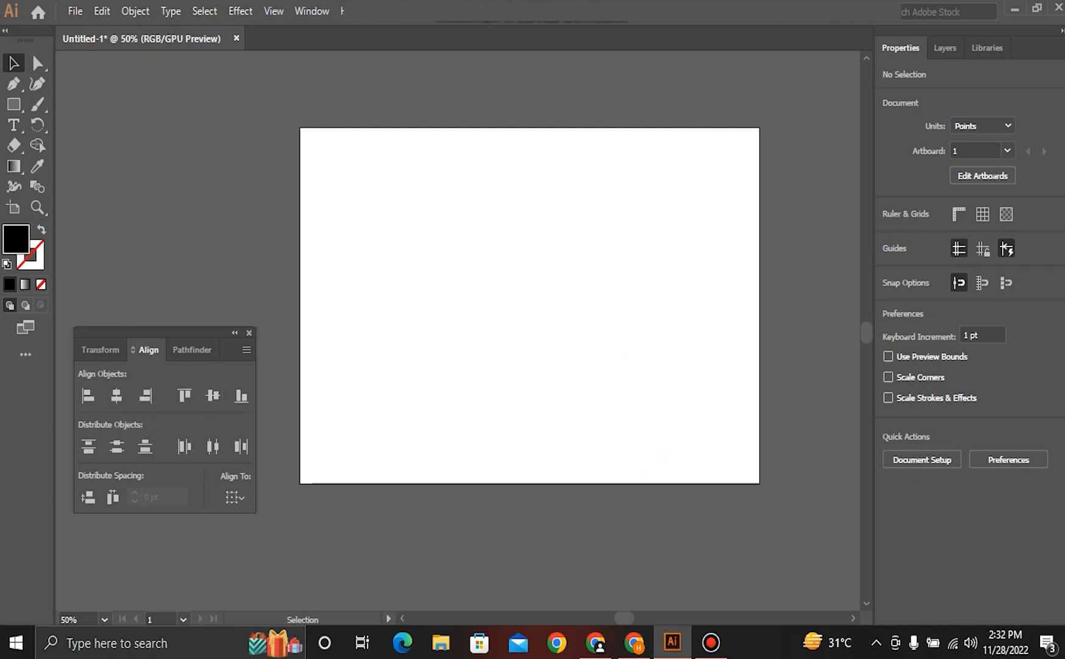
drag(623, 356, 602, 352)
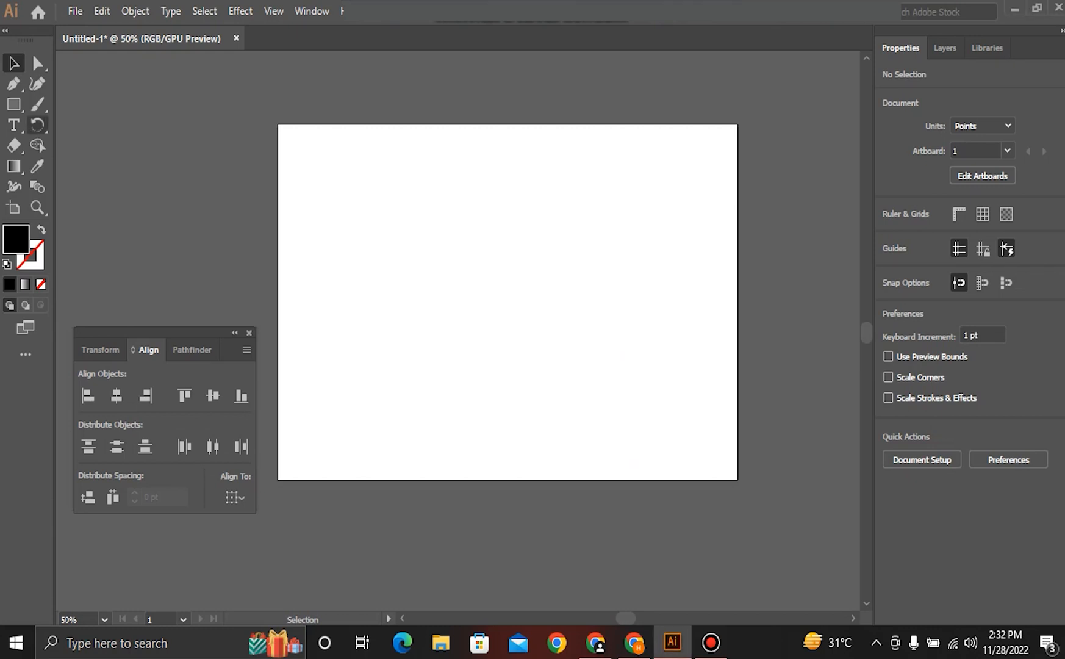
click(14, 105)
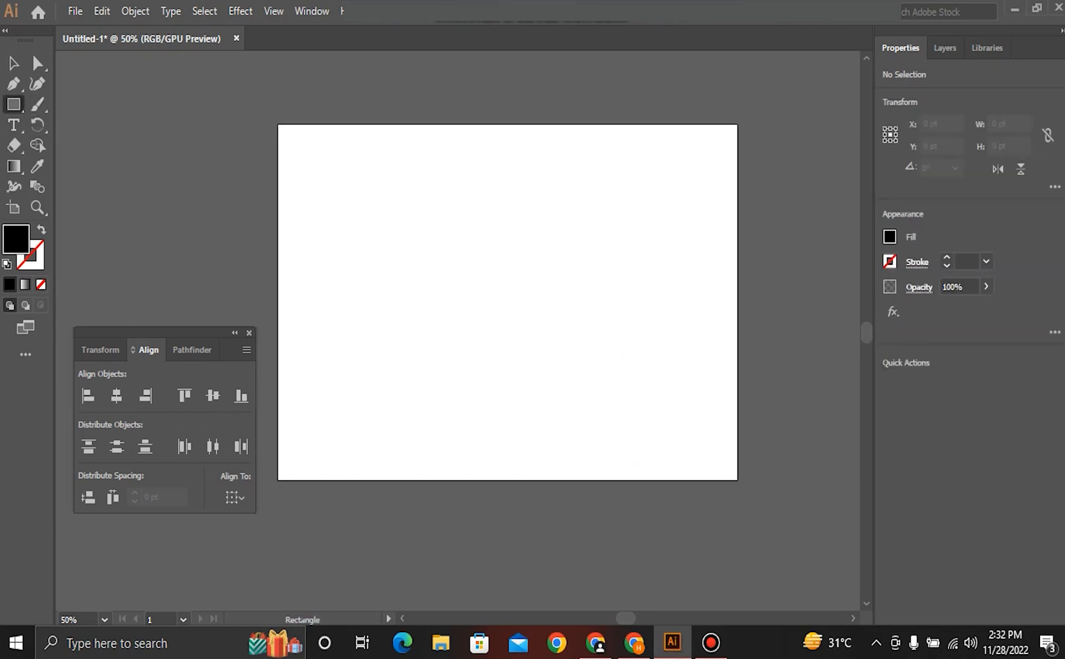
click(13, 125)
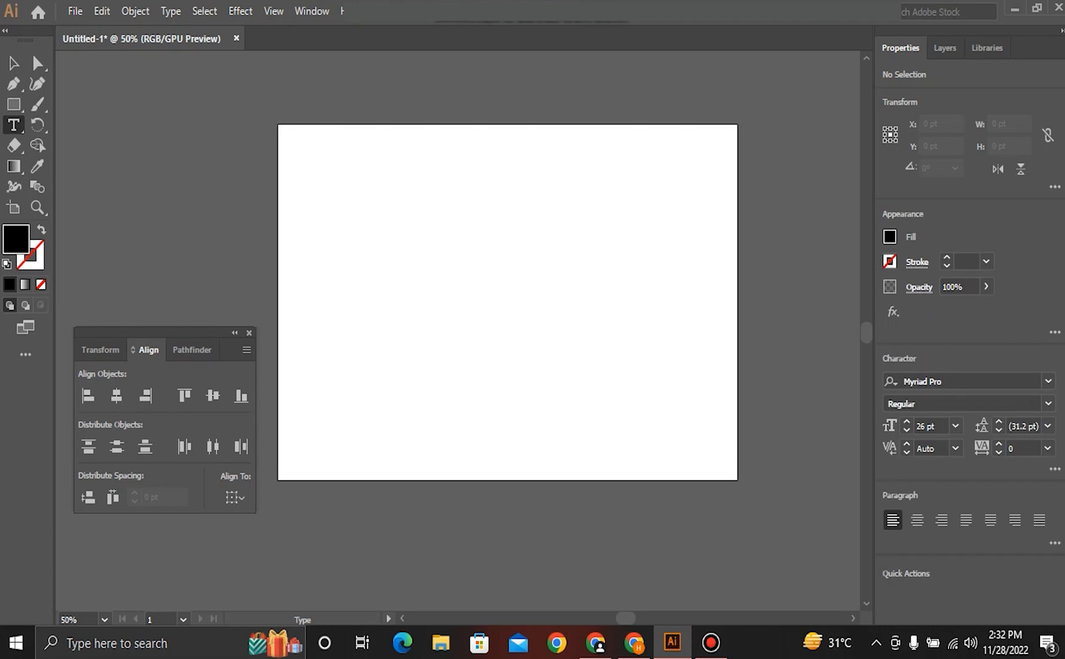
click(326, 235)
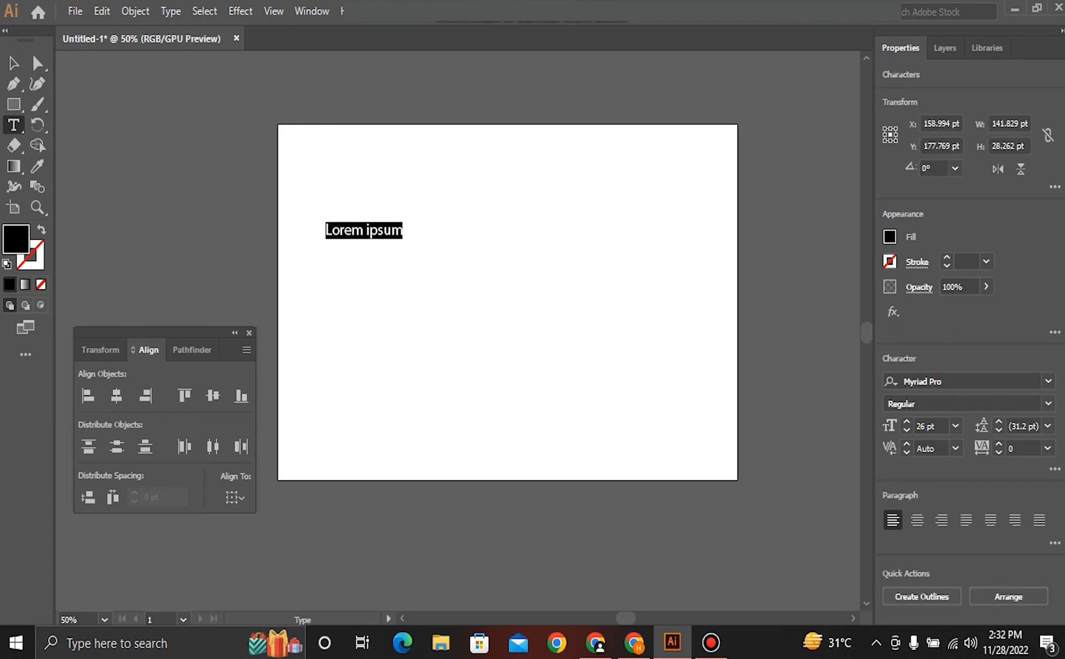
click(13, 63)
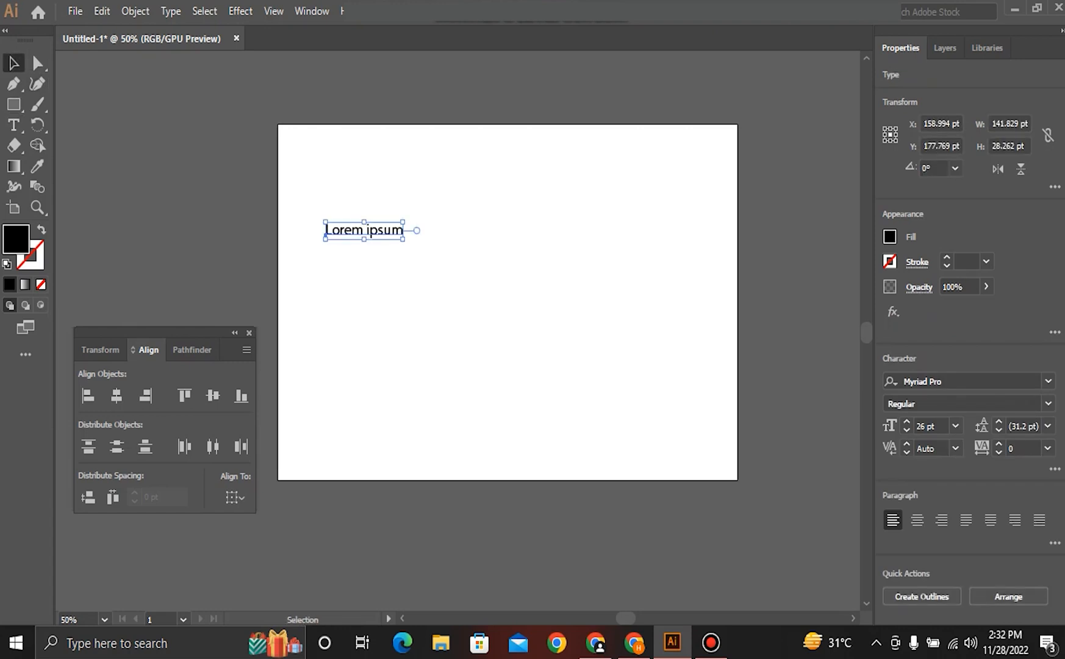
- Reopen the "Lorem ipsum" text for editing and start a second line beneath it
key(z)
click(453, 257)
click(453, 257)
key(space)
drag(452, 258, 710, 92)
click(14, 125)
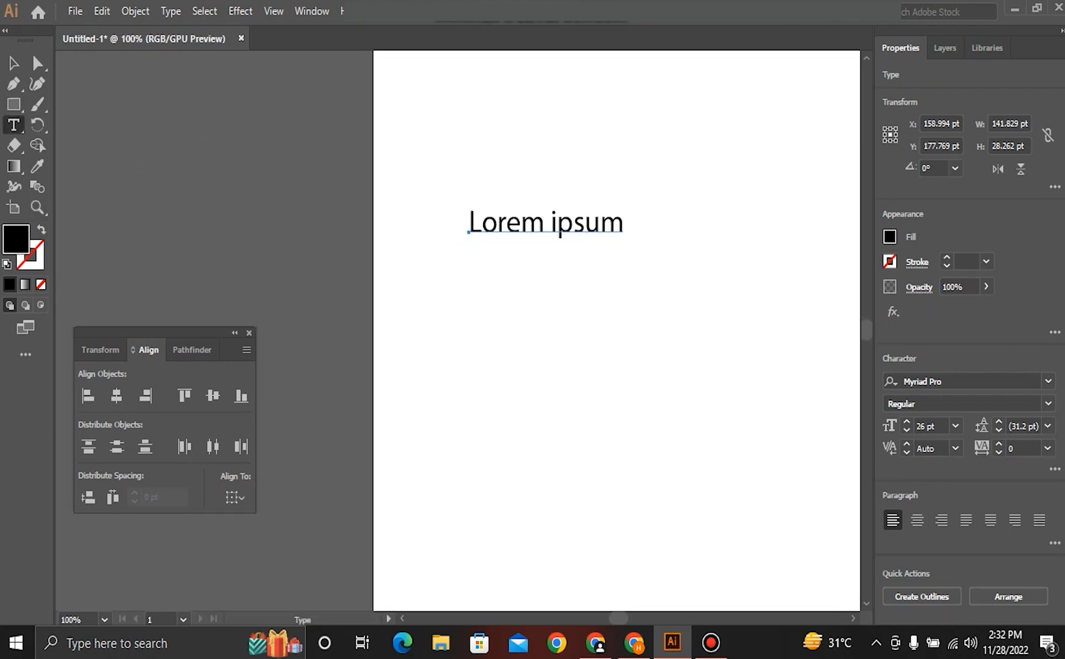
click(624, 223)
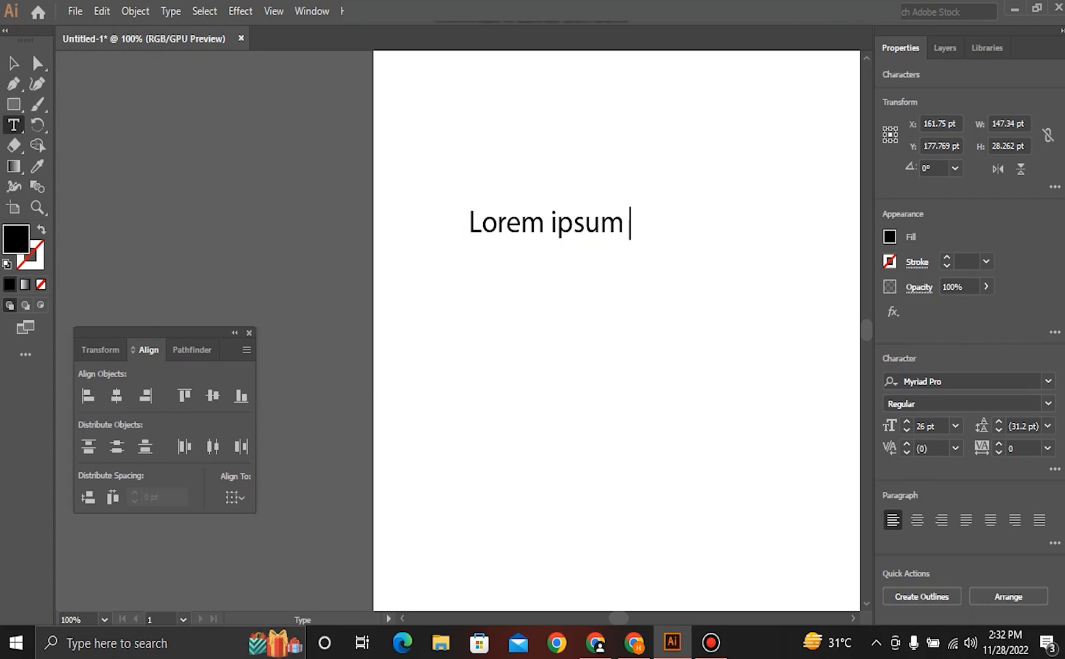
key(Return)
text(djodddd)
key(BackSpace)
key(BackSpace)
key(BackSpace)
key(BackSpace)
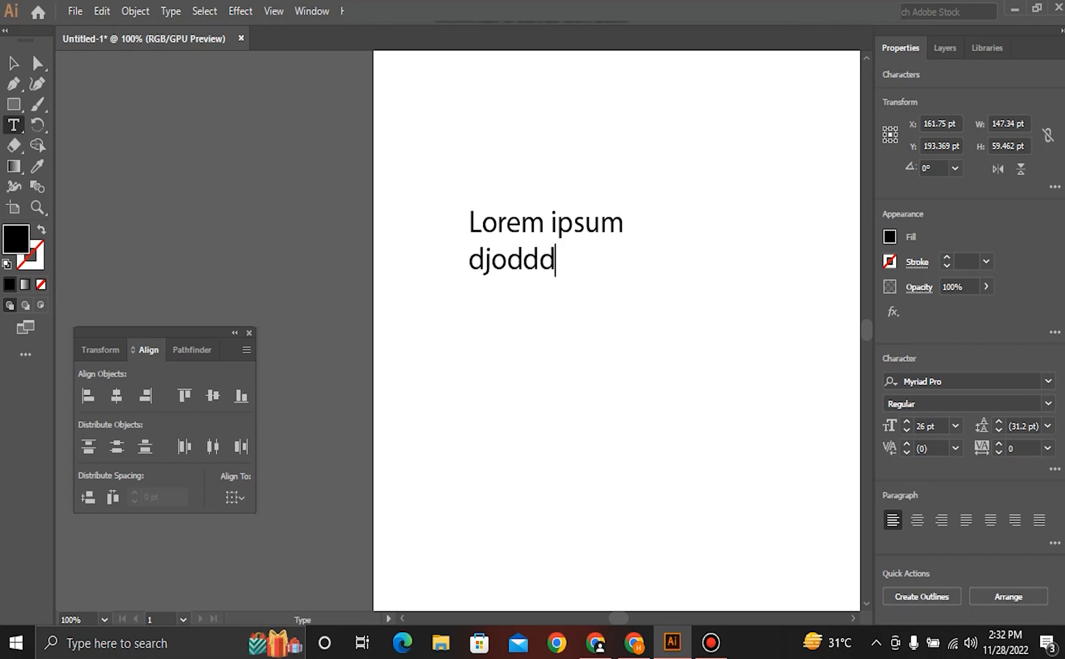
key(BackSpace)
key(BackSpace)
key(BackSpace)
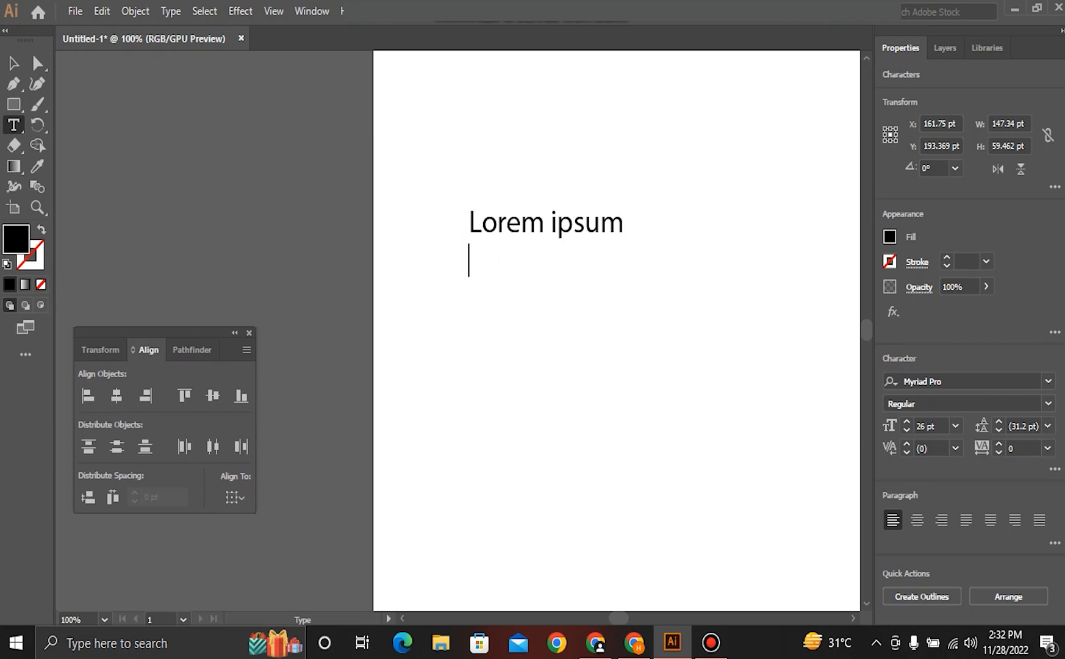
- Write "my name is" followed by a first name on the second line, highlight that line word by word, and clear the highlight
text(my name is abbas)
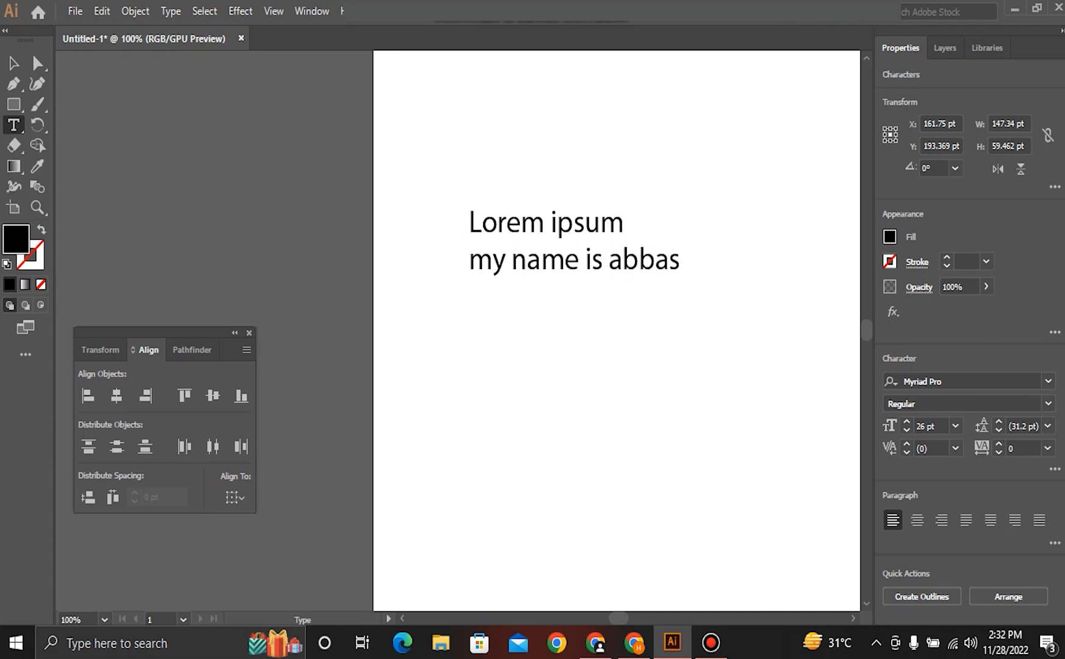
key(ctrl+shift+Left)
key(ctrl+shift+Left)
key(ctrl+shift+Left)
key(ctrl+shift+Left)
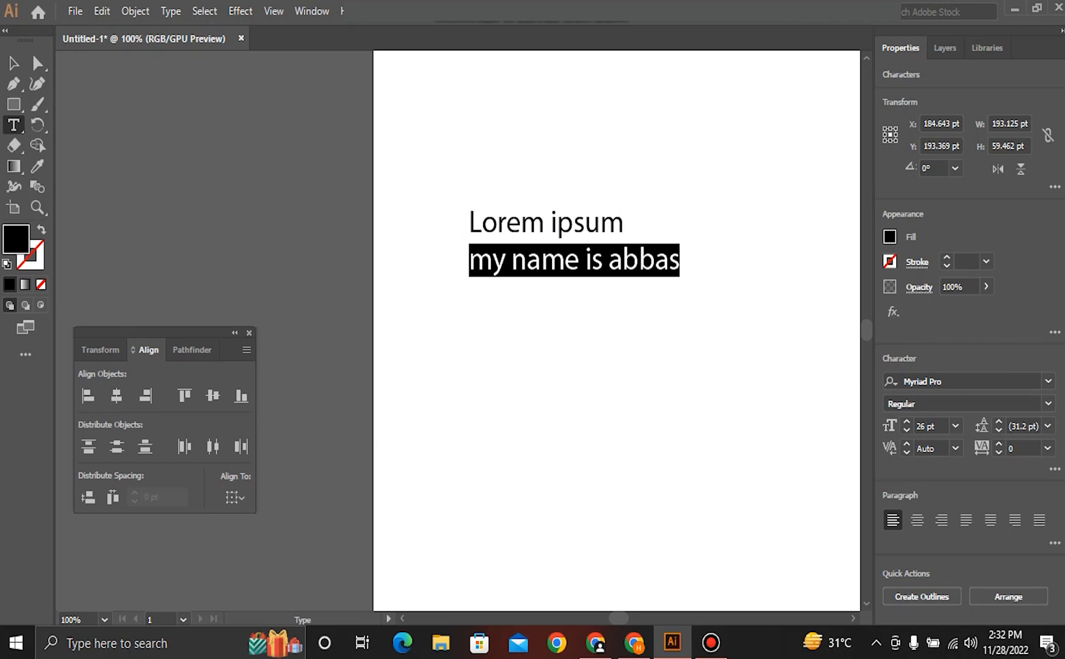
click(583, 225)
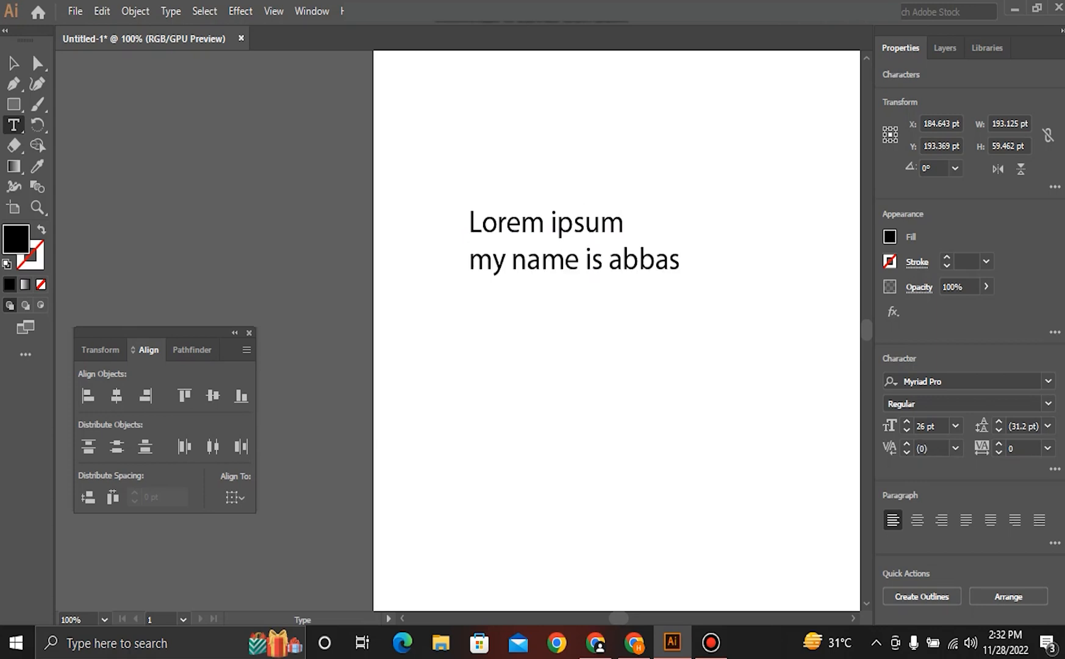
- Centre-align both lines of the text as paragraphs
drag(468, 222, 680, 261)
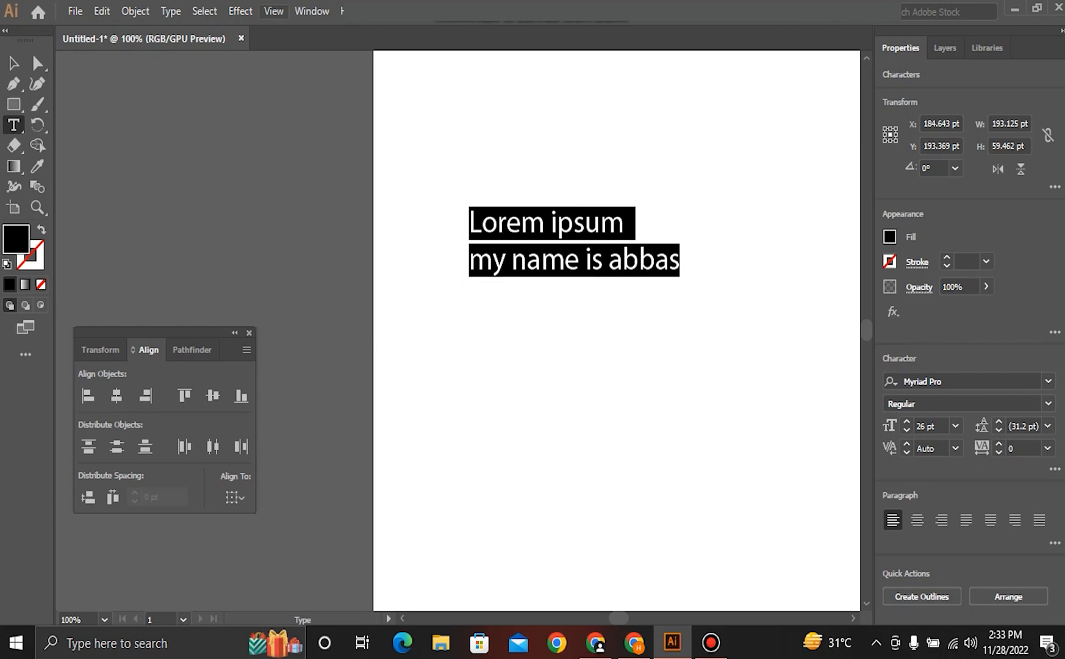
click(312, 11)
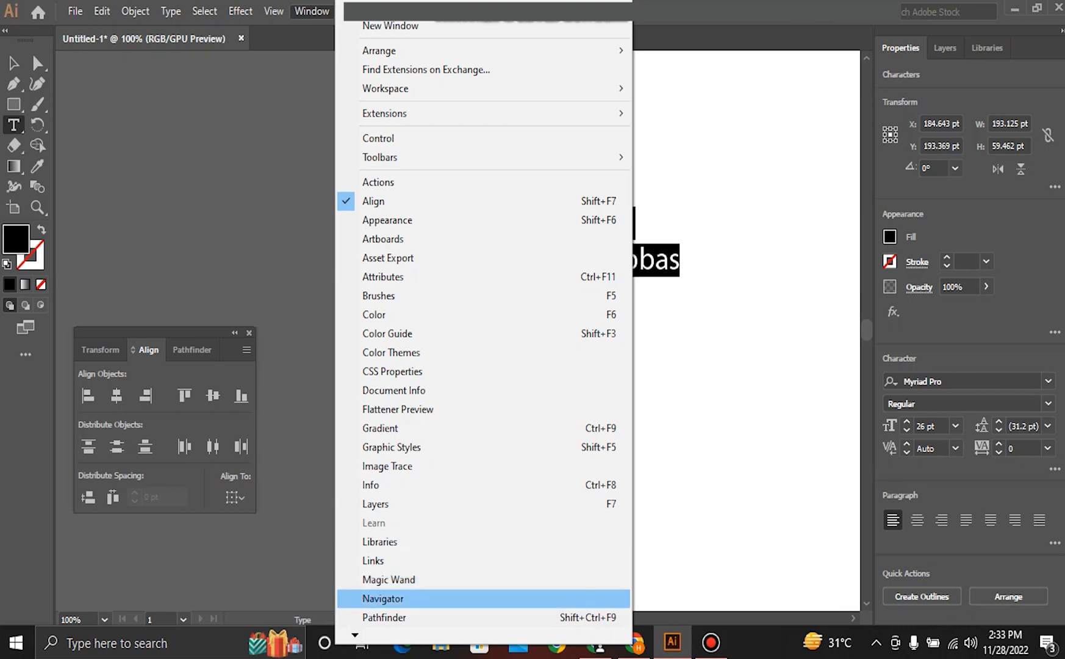
mouse_move(355, 635)
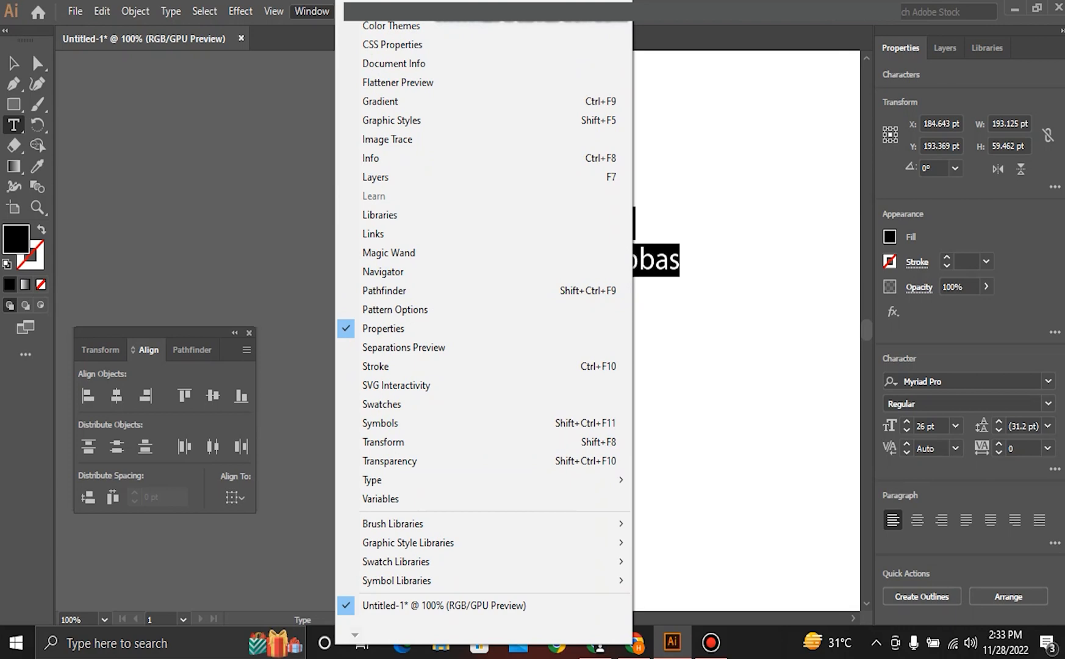
mouse_move(390, 11)
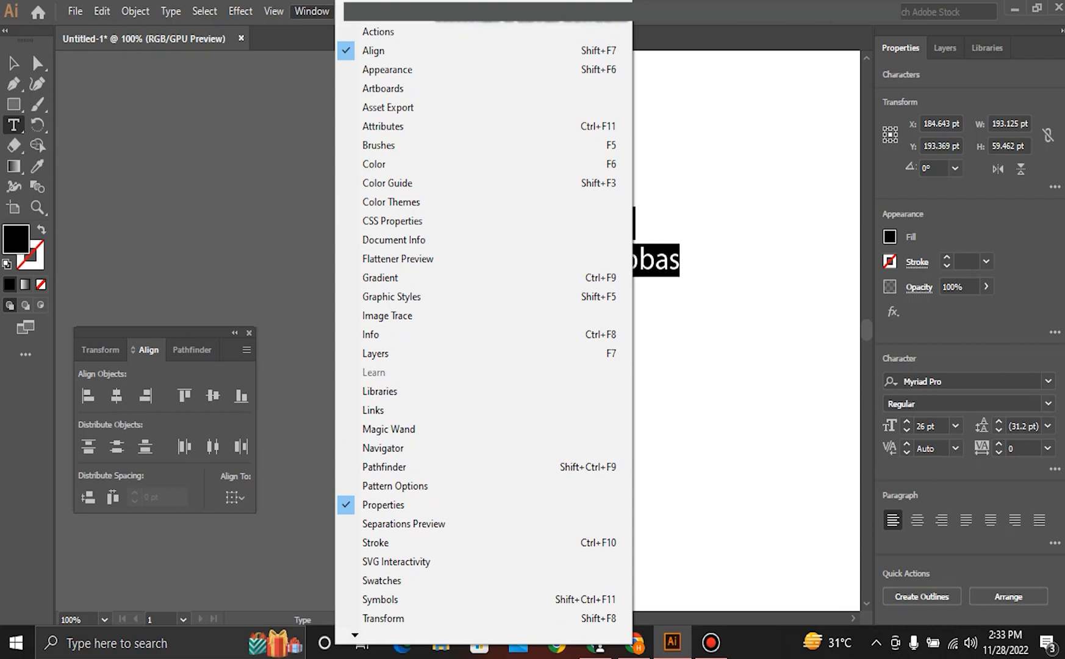
key(Escape)
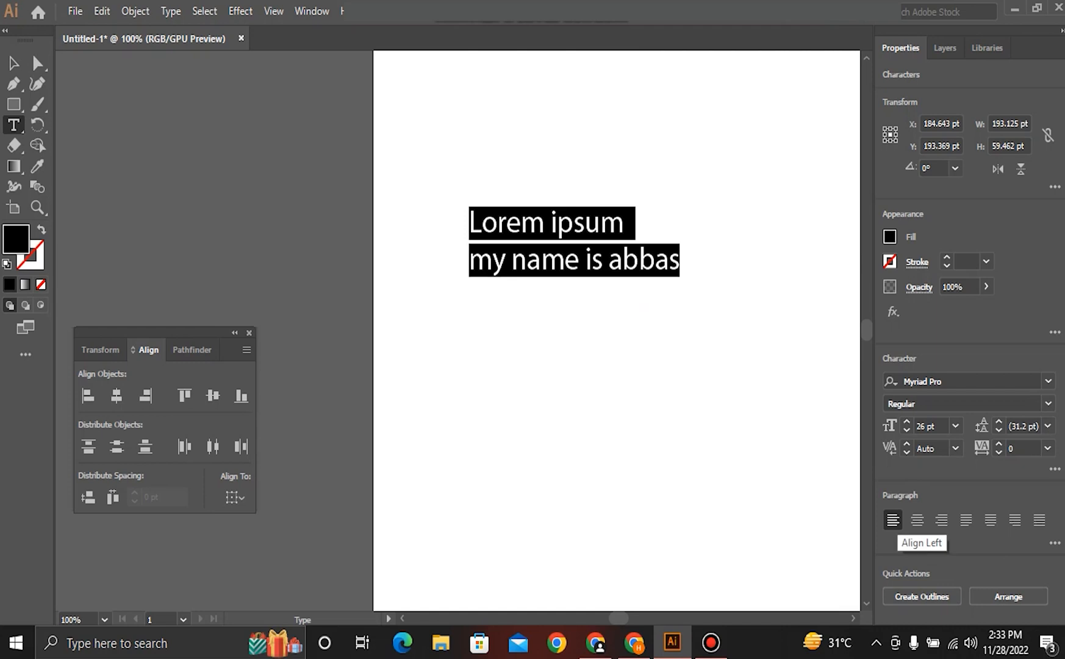
click(917, 520)
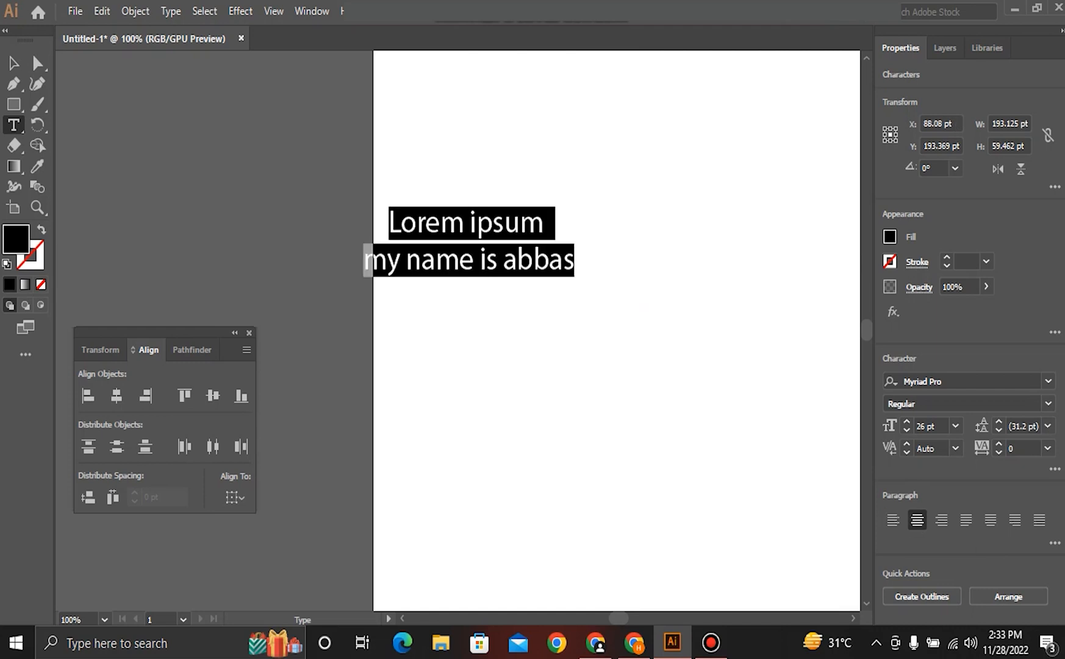
- Move the centred text block horizontally to about X 182 pt, fully inside the artboard, and deselect it
click(13, 64)
click(408, 167)
drag(433, 221, 535, 219)
click(540, 167)
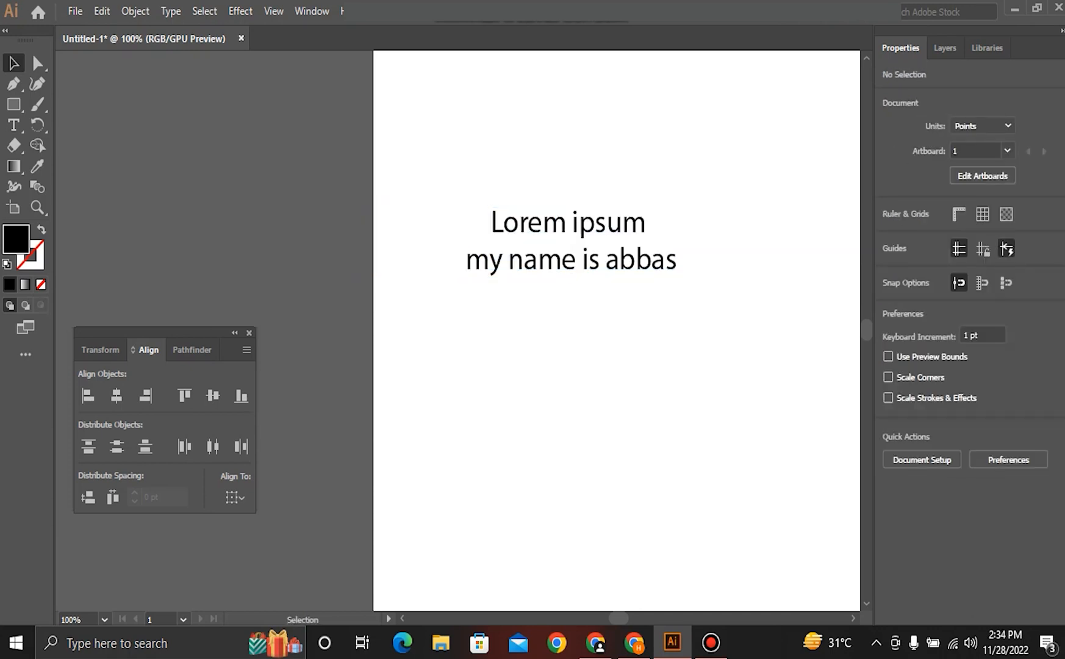
- Demonstrate selecting a full line within the text, first the "Lorem ipsum" line and then the line below it
click(14, 125)
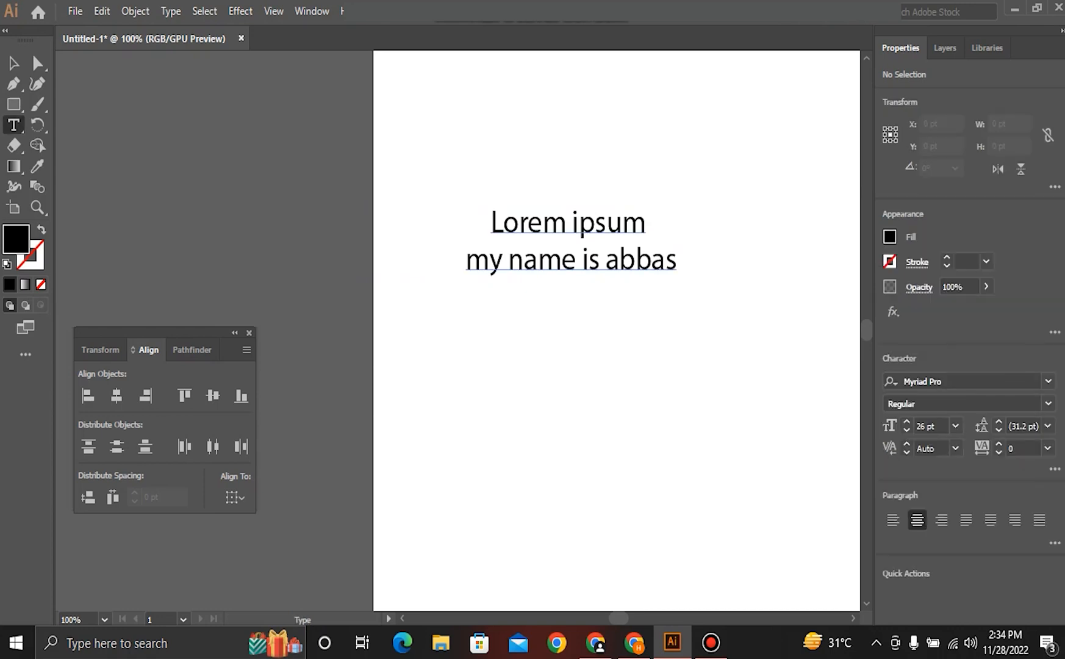
triple_click(608, 223)
double_click(608, 224)
triple_click(608, 223)
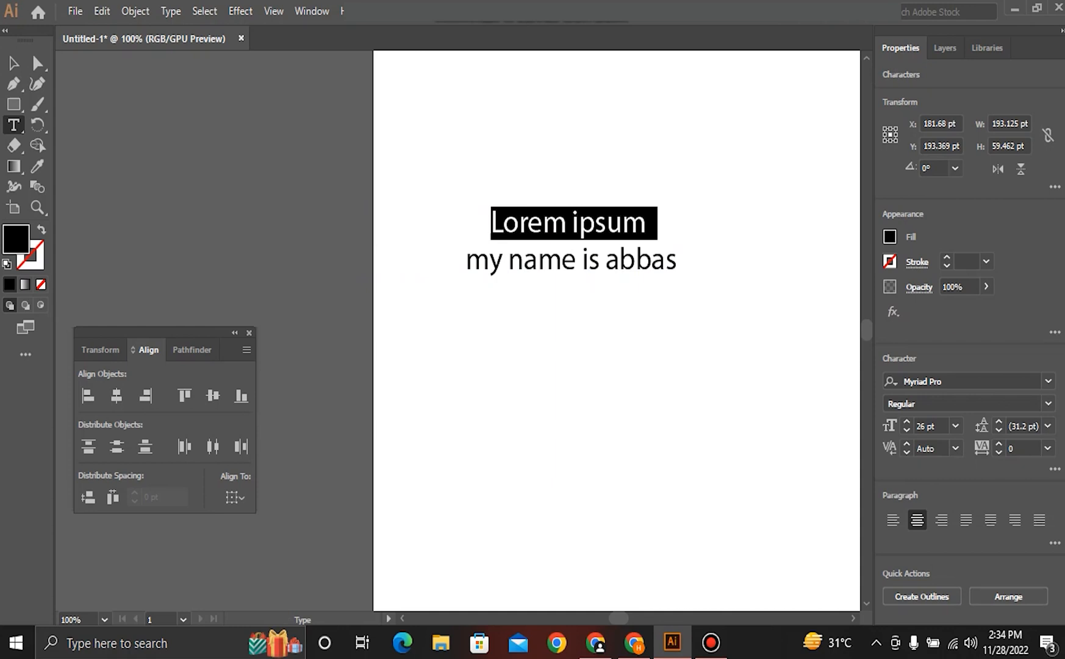
click(594, 260)
triple_click(595, 260)
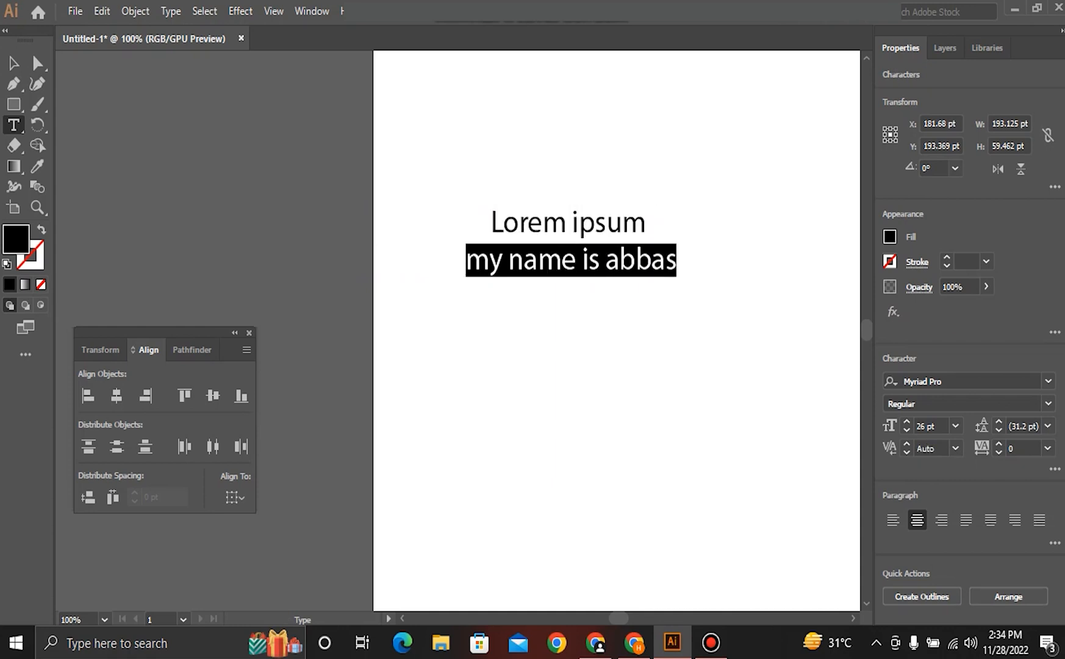
triple_click(619, 261)
- Demonstrate selecting the word "ipsum", its whole line and both lines together, and leave text editing
triple_click(610, 223)
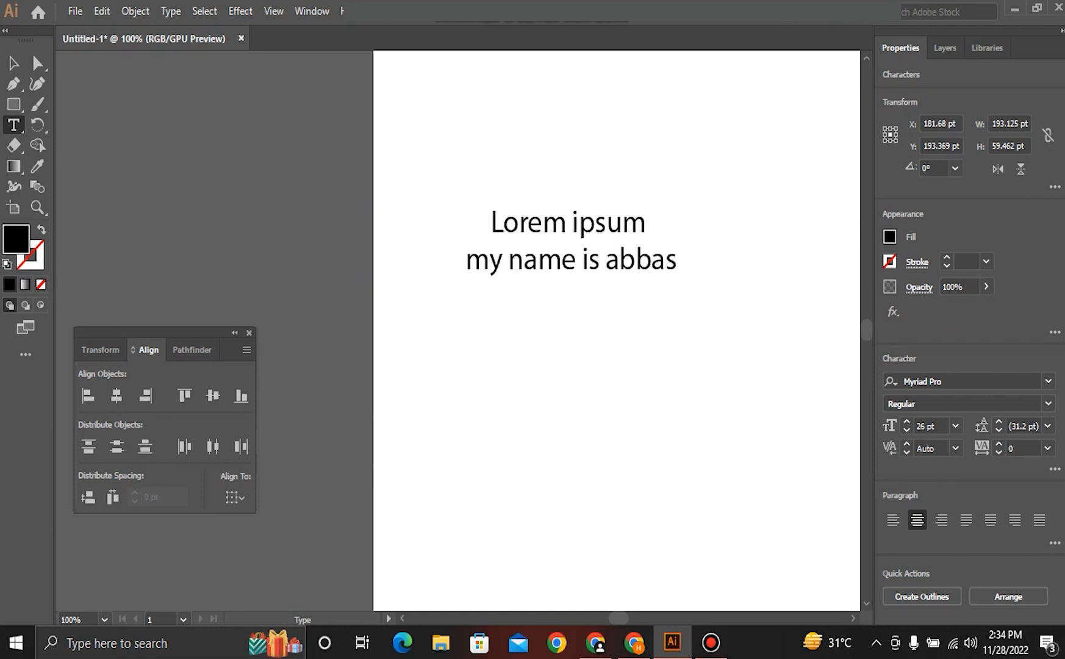
triple_click(610, 223)
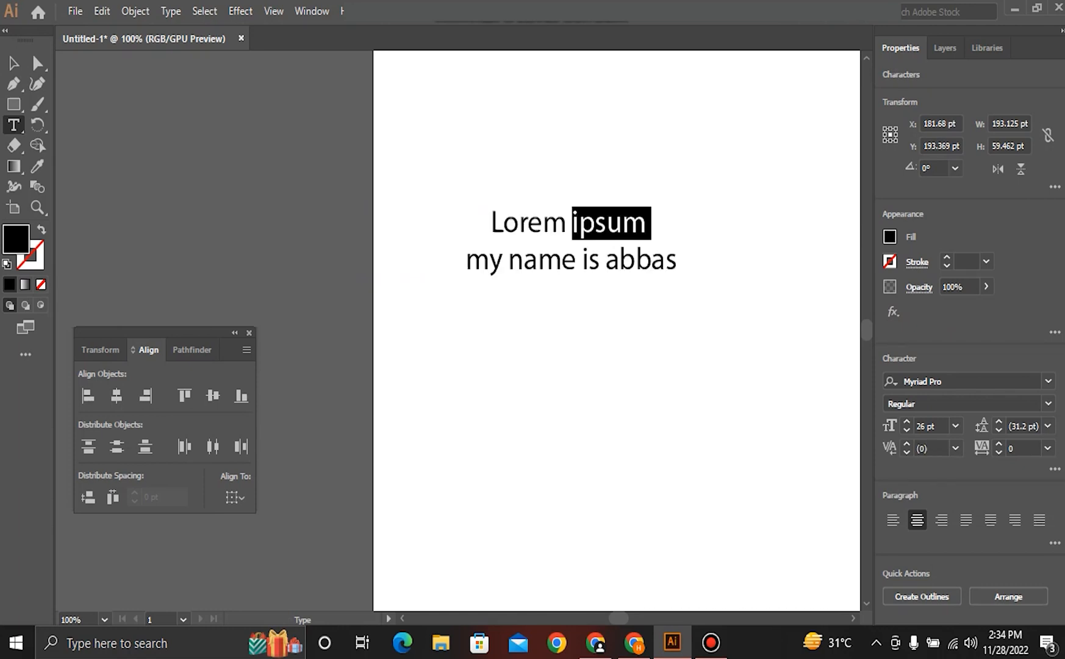
triple_click(610, 223)
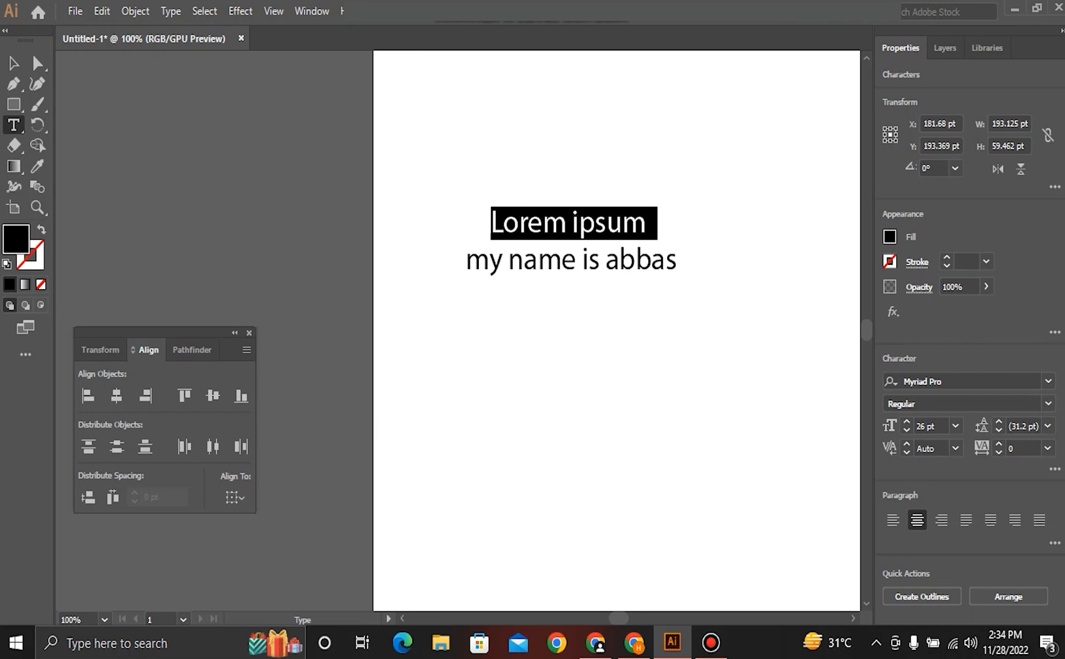
drag(675, 259, 491, 222)
click(504, 224)
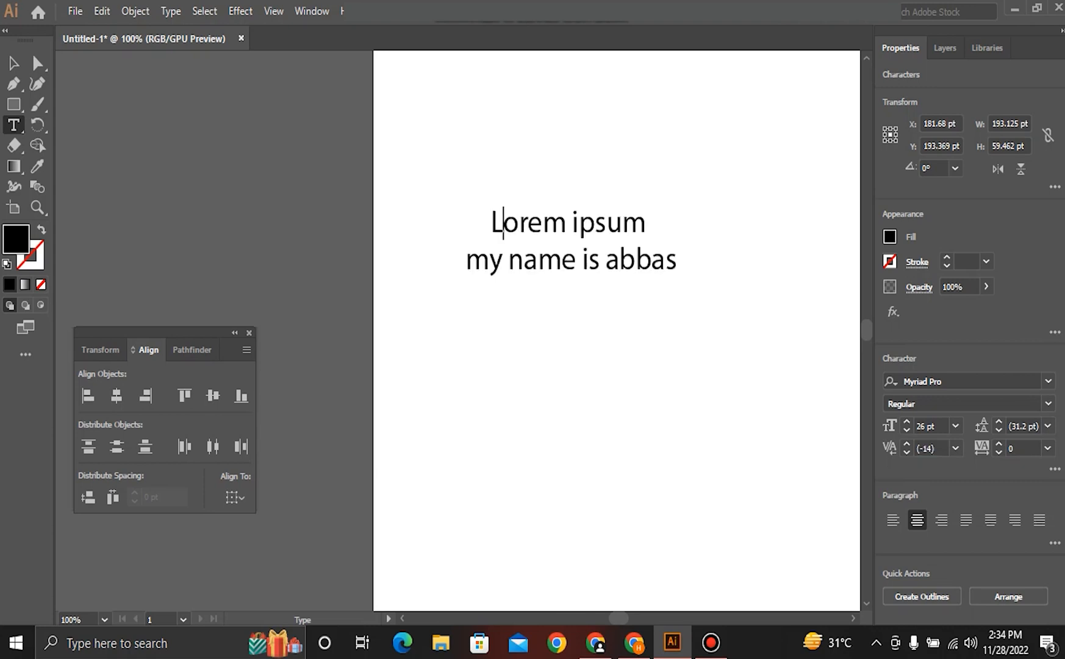
key(Escape)
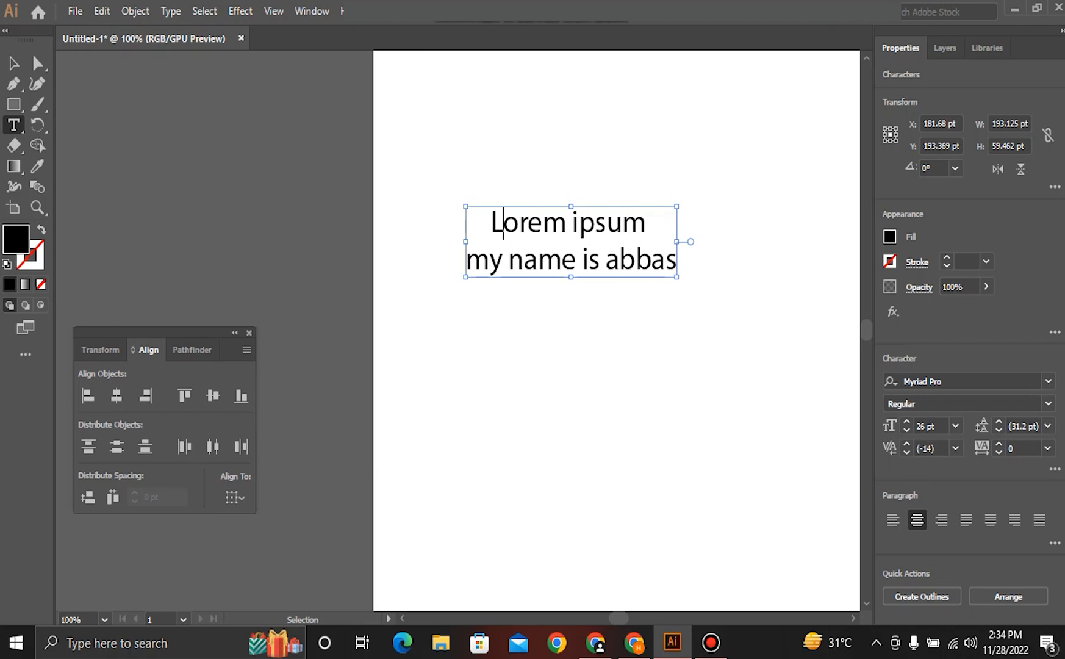
- Select the whole two-line text block as an object and delete it from the artboard
key(ctrl+a)
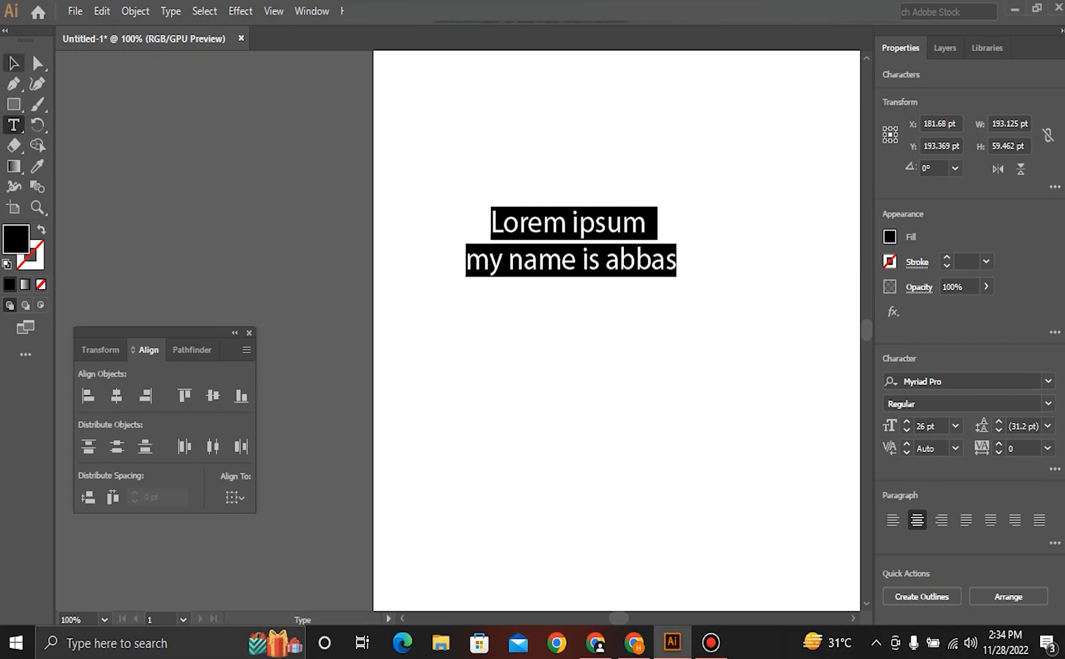
click(14, 63)
click(665, 341)
drag(665, 341, 542, 385)
drag(457, 216, 488, 369)
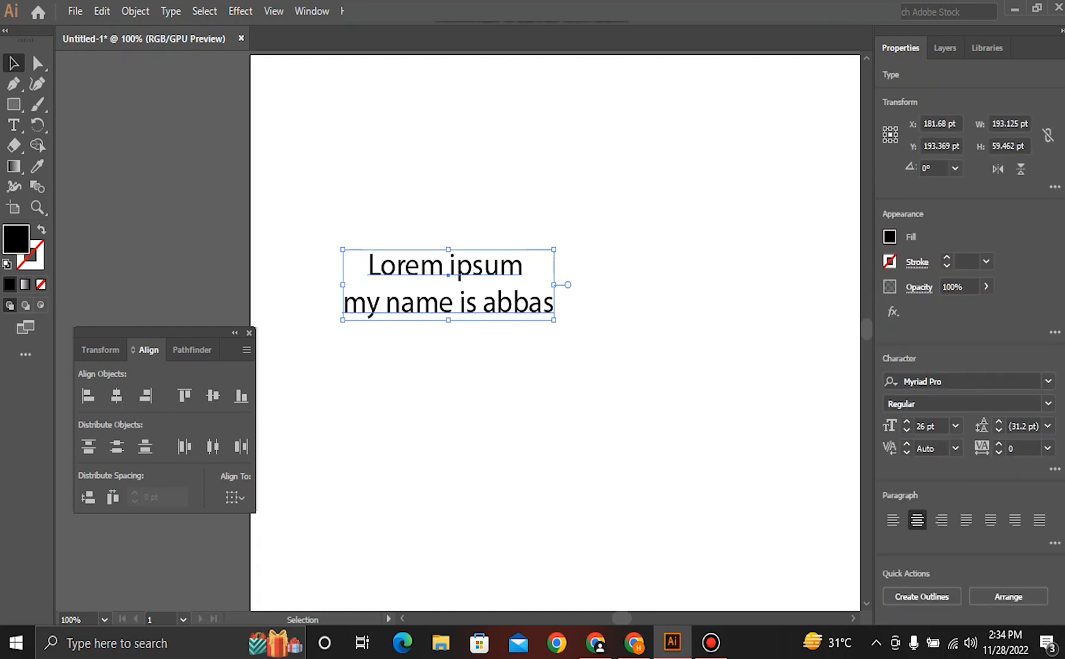
key(Delete)
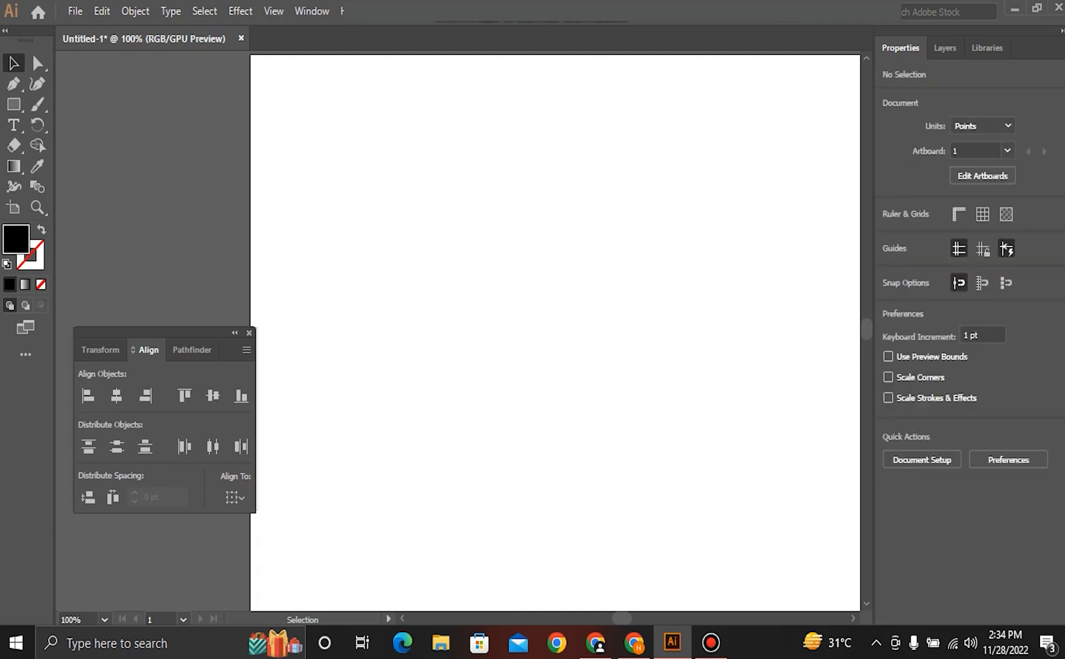
- Draw three separate black rectangles stepping down across the artboard, the first about 179 by 192 pt and the last about 42 by 158 pt
key(ctrl+minus)
key(ctrl+minus)
key(ctrl+minus)
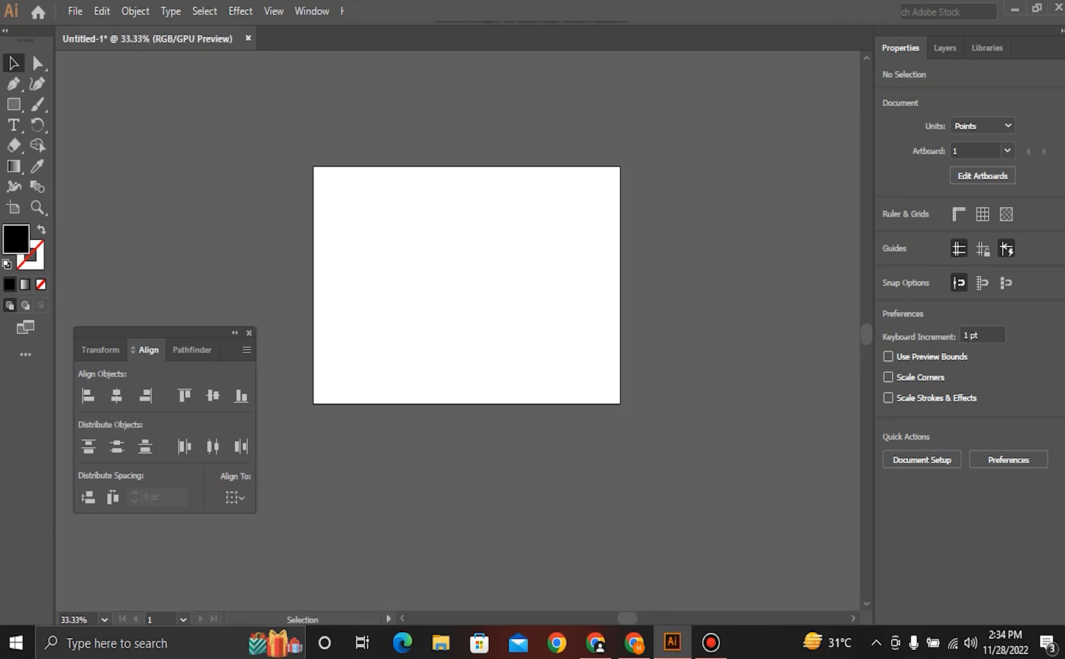
key(z)
click(425, 173)
key(space)
drag(452, 391, 451, 229)
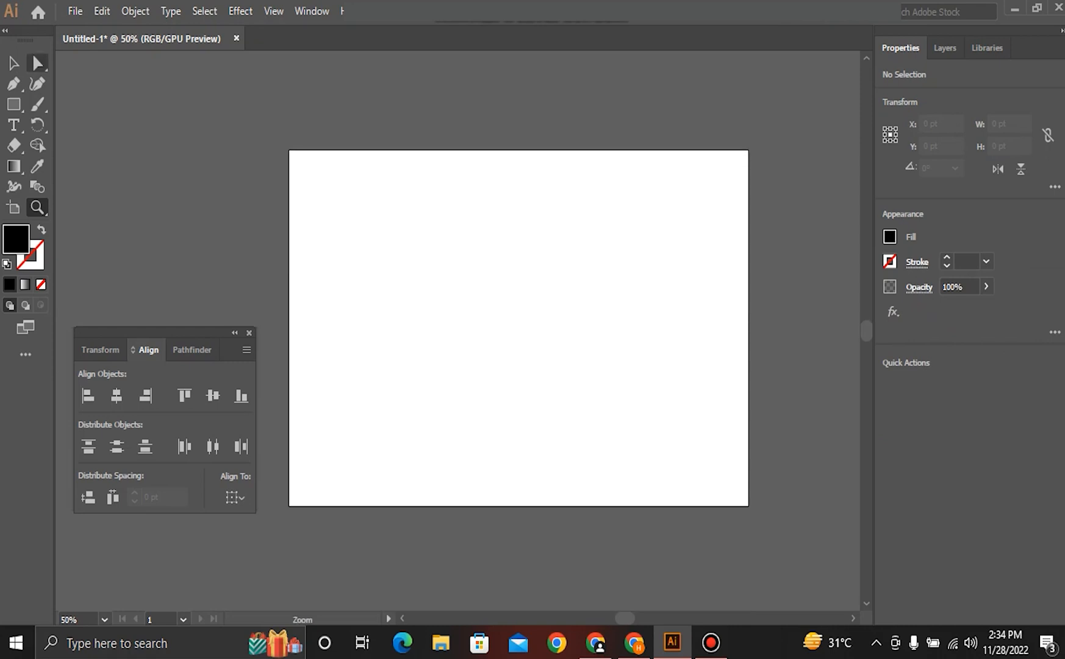
key(v)
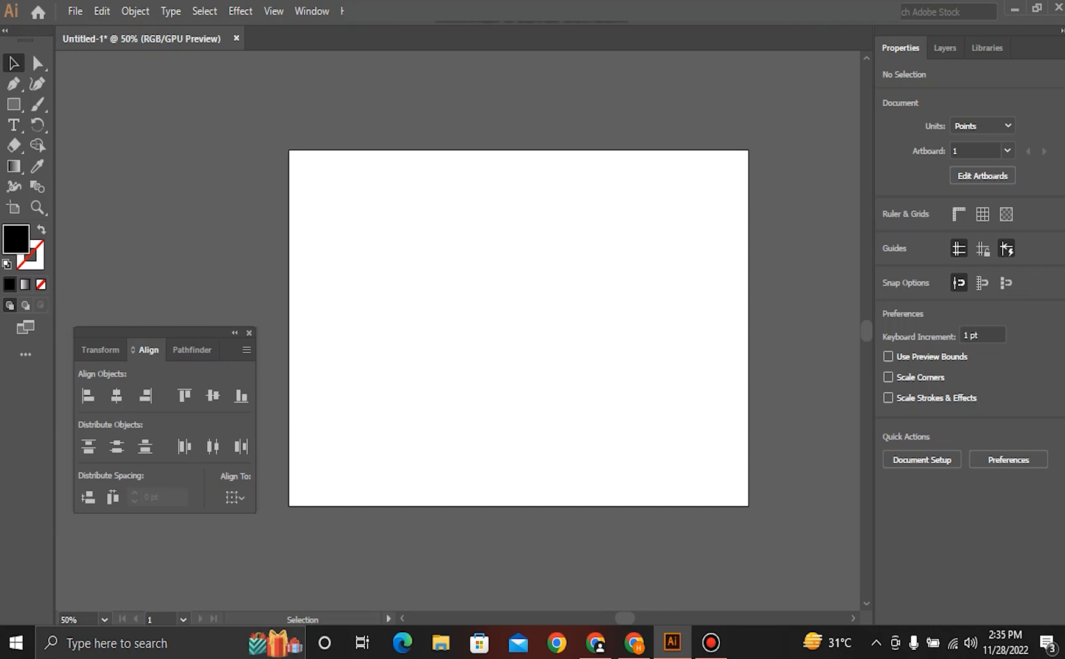
key(m)
drag(407, 207, 504, 321)
drag(558, 245, 606, 372)
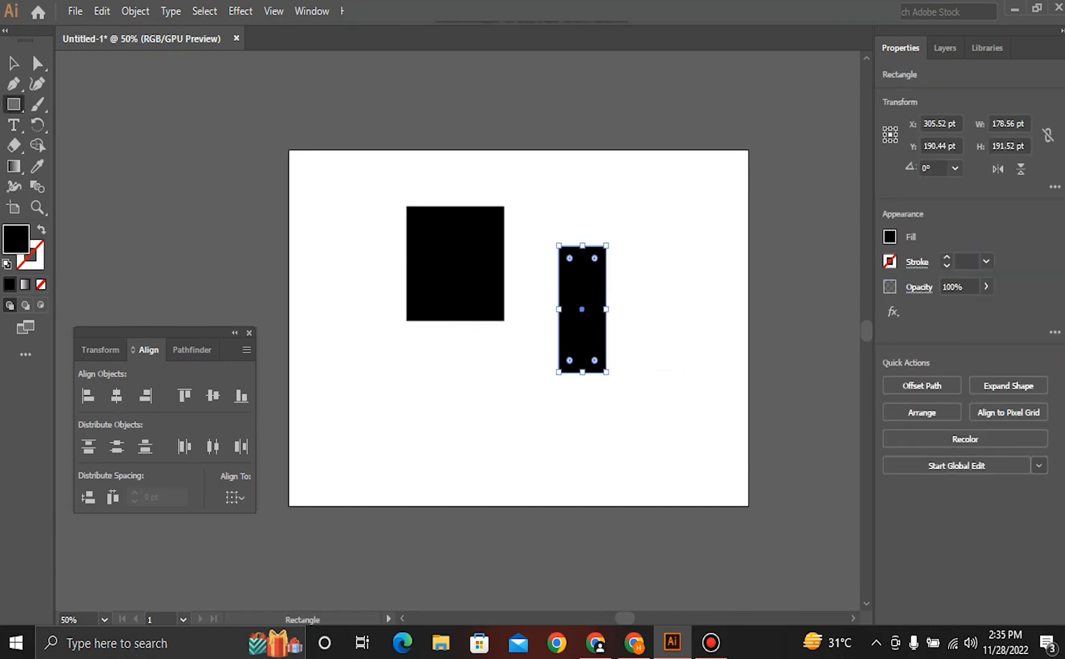
drag(662, 328, 686, 422)
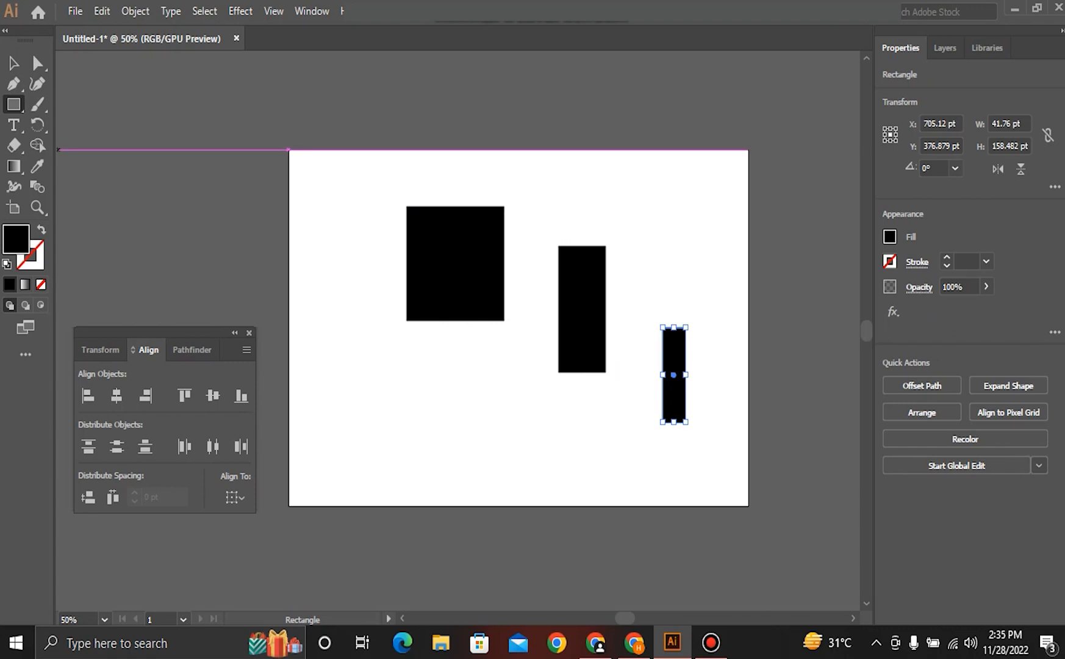
- Draw a small square about 19 pt wide outside the artboard, sample the grey canvas colour as its fill, and deselect it
drag(150, 184, 162, 194)
click(14, 63)
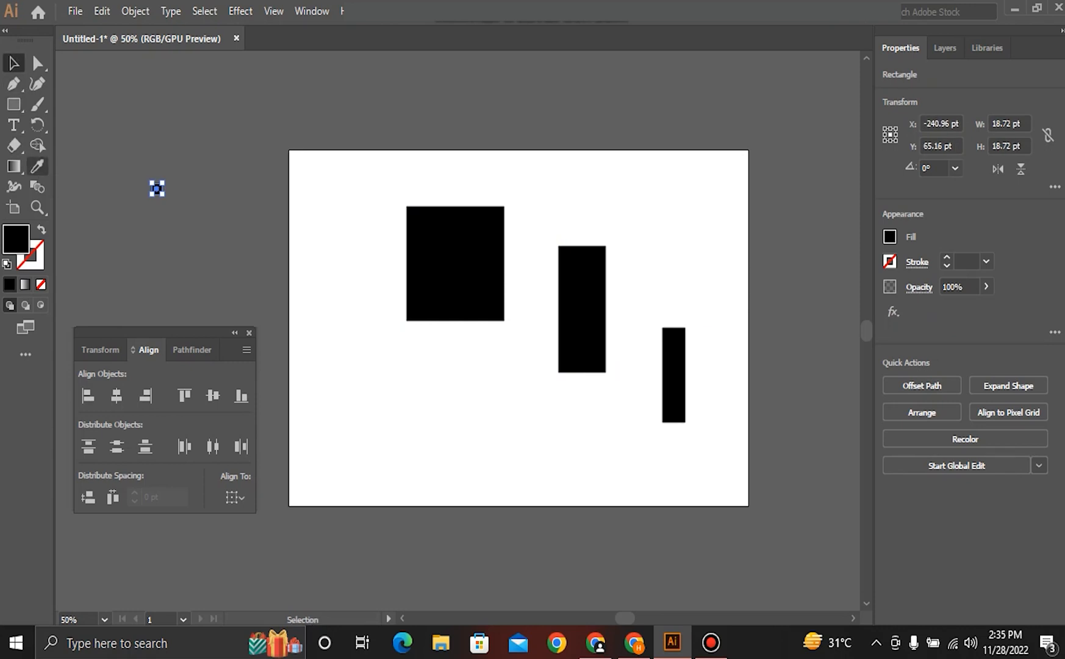
click(37, 166)
click(183, 195)
click(13, 63)
click(153, 131)
key(space)
drag(518, 330, 477, 308)
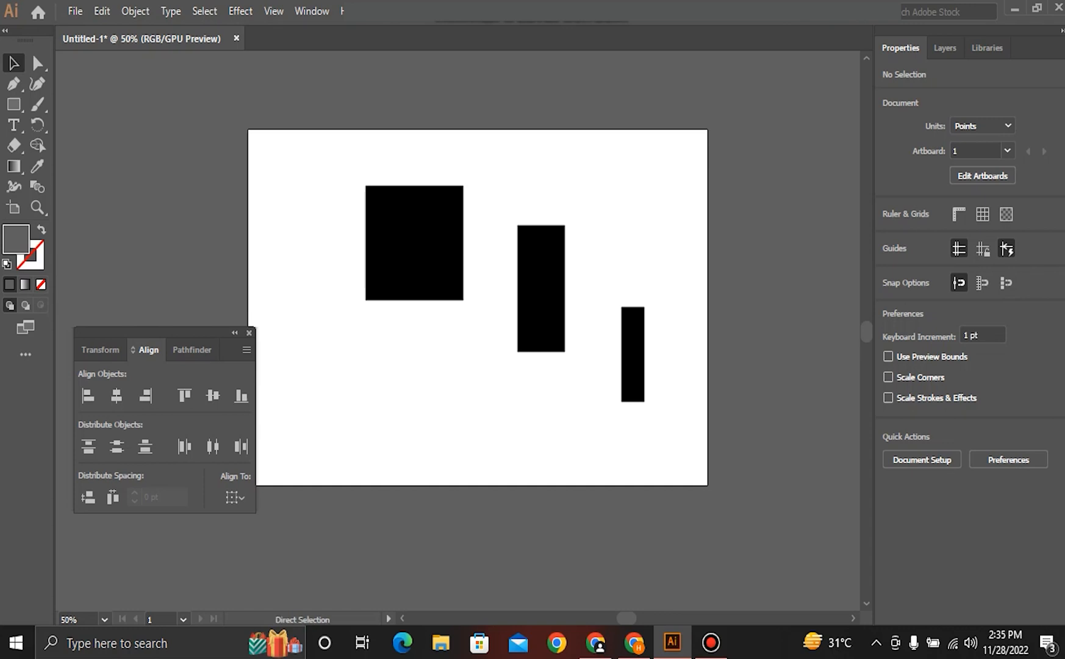
- Demonstrate selecting all objects, including the grey square off the artboard, display their anchor points, and deselect them
key(ctrl+a)
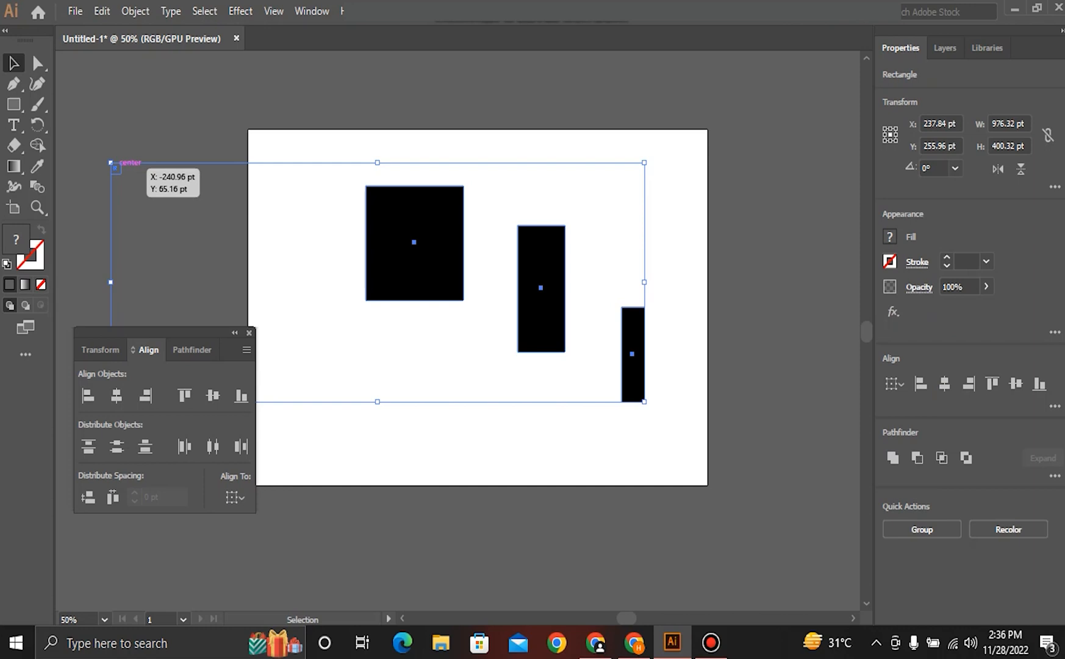
key(a)
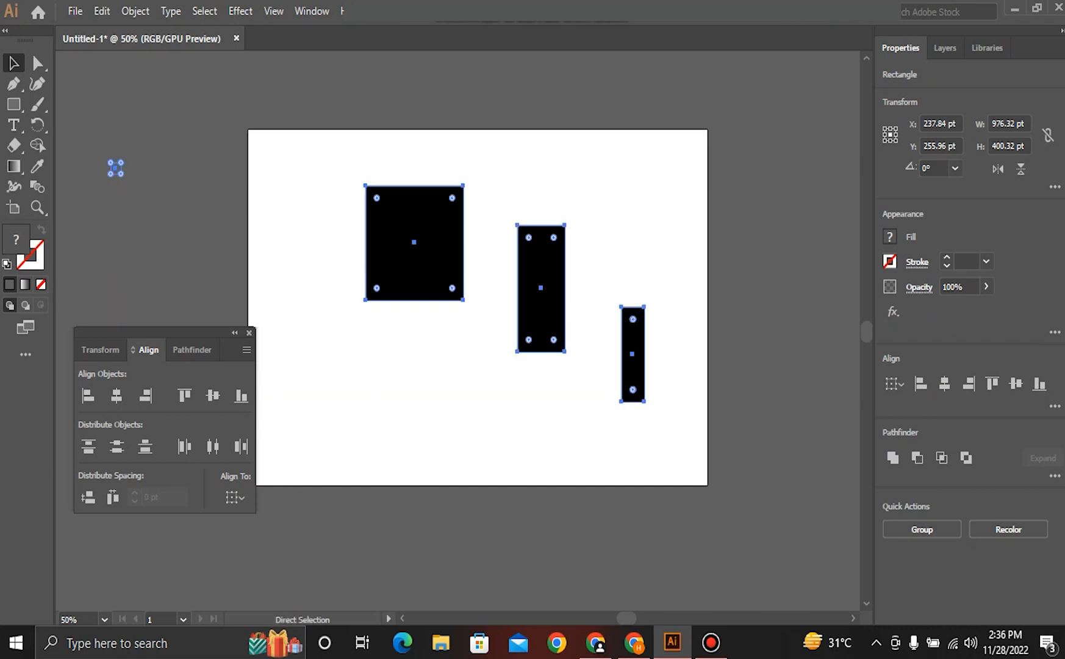
key(ctrl)
click(388, 163)
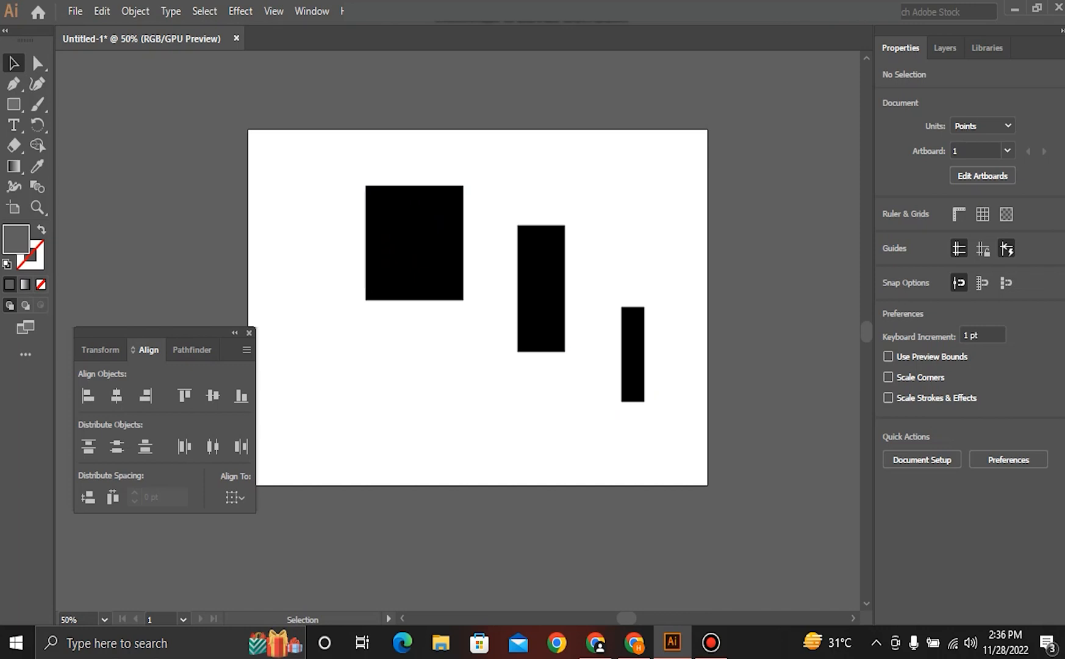
- Demonstrate selecting only the three black rectangles with a selection marquee, display their anchor points, and deselect them
drag(322, 177, 658, 454)
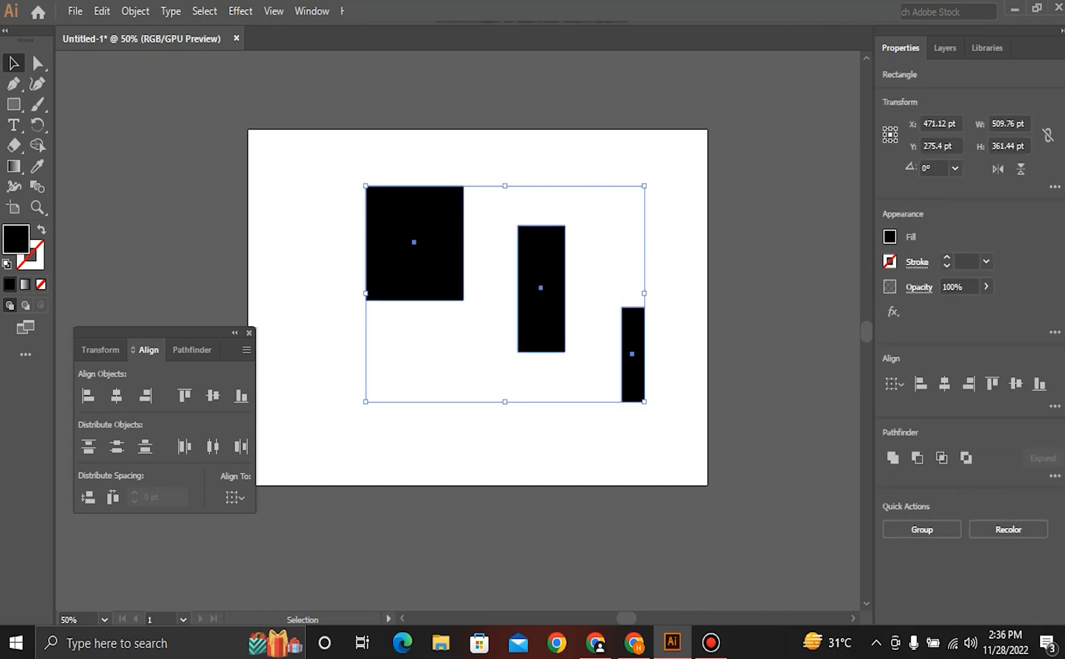
key(a)
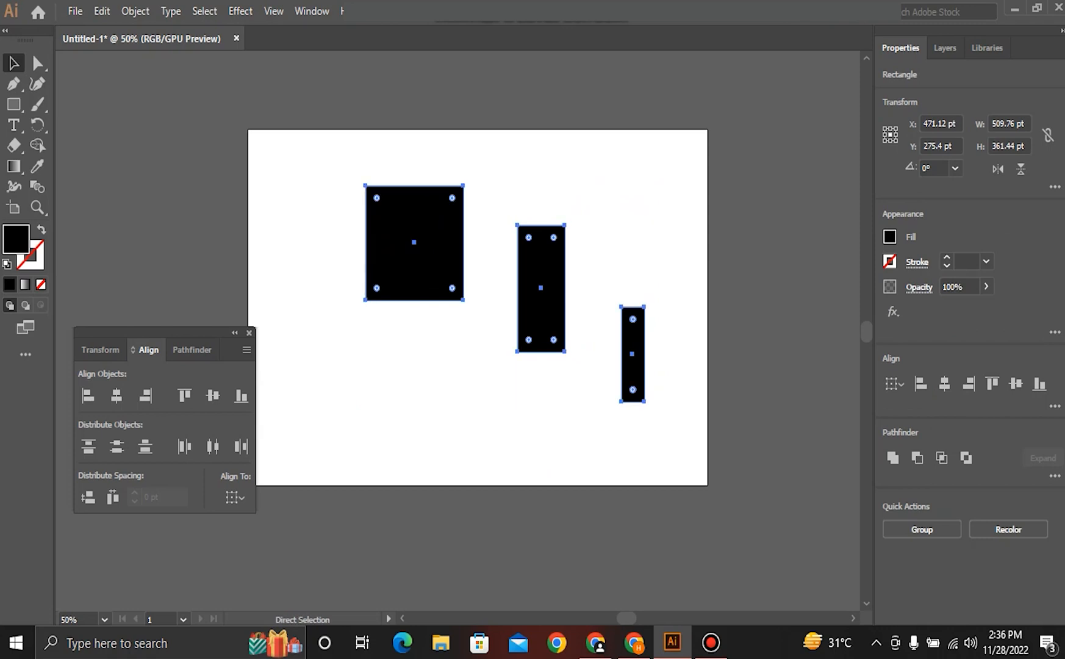
key(ctrl+shift+a)
- Delete the small grey square outside the artboard
drag(534, 194, 479, 333)
key(ctrl+z)
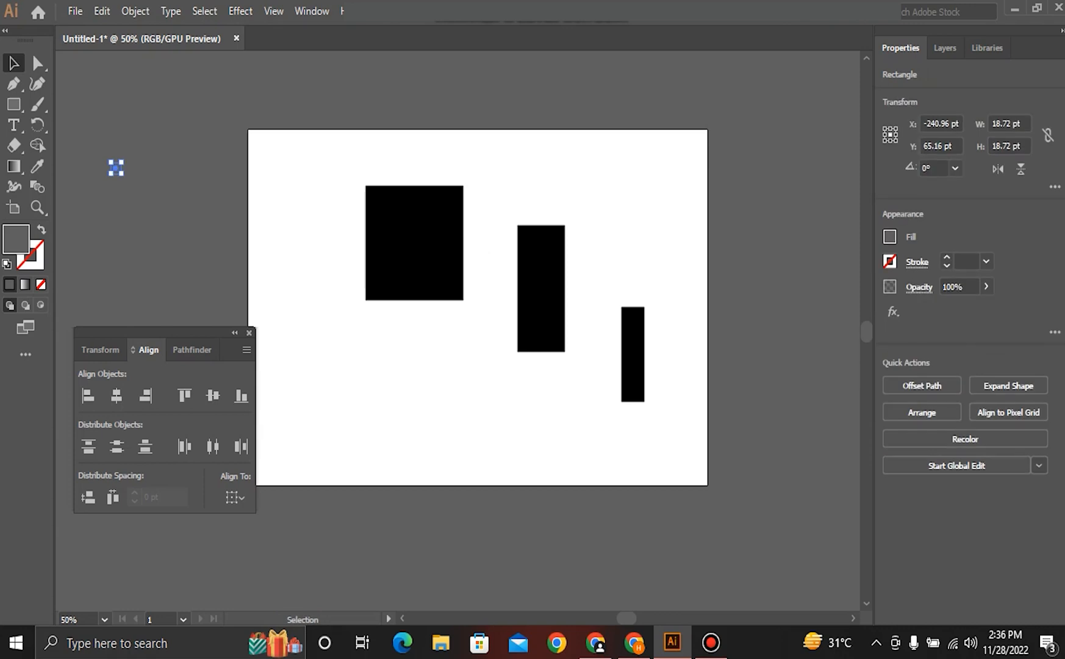
key(Delete)
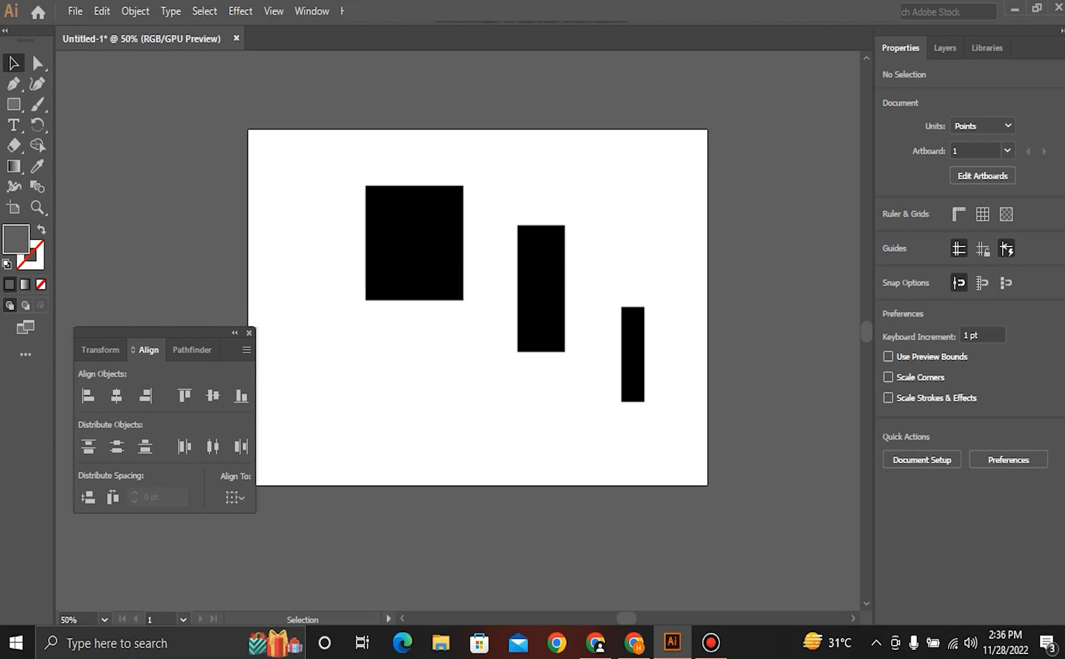
- Demonstrate selecting and deselecting everything, and select all three rectangles again, showing their anchor points and their common bounding box
key(ctrl)
key(ctrl+a)
key(ctrl+shift+a)
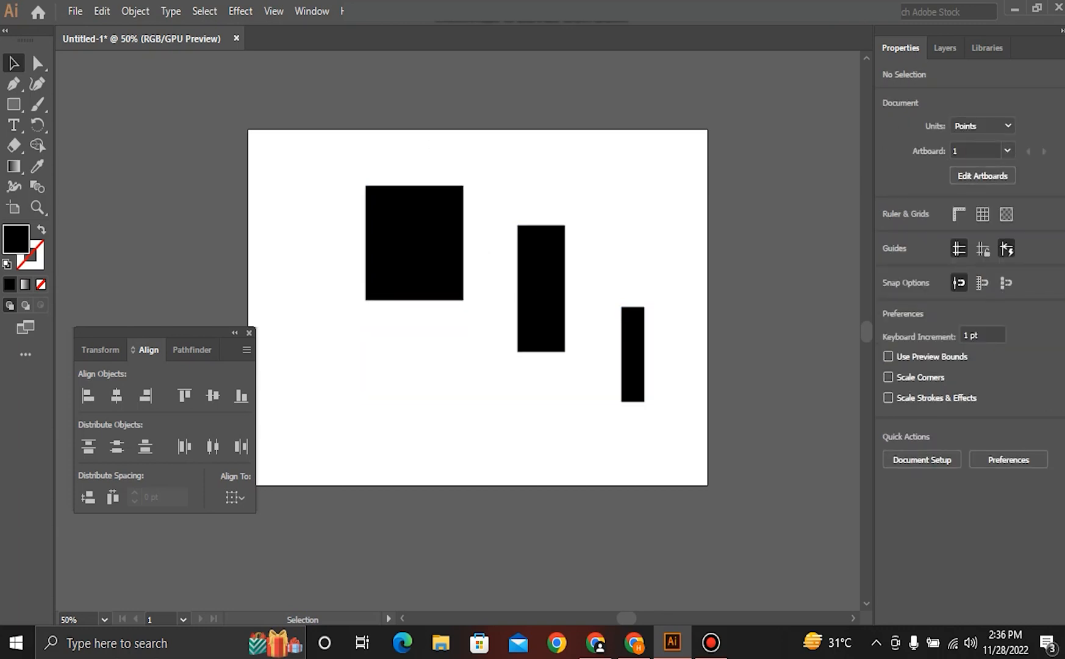
key(a)
key(ctrl+a)
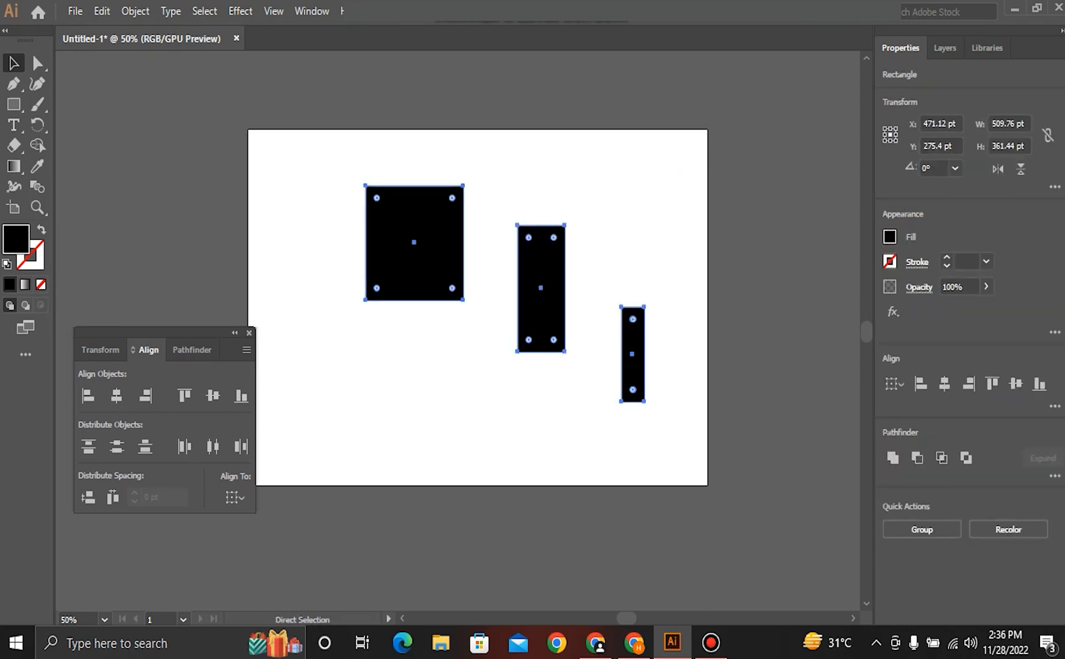
key(v)
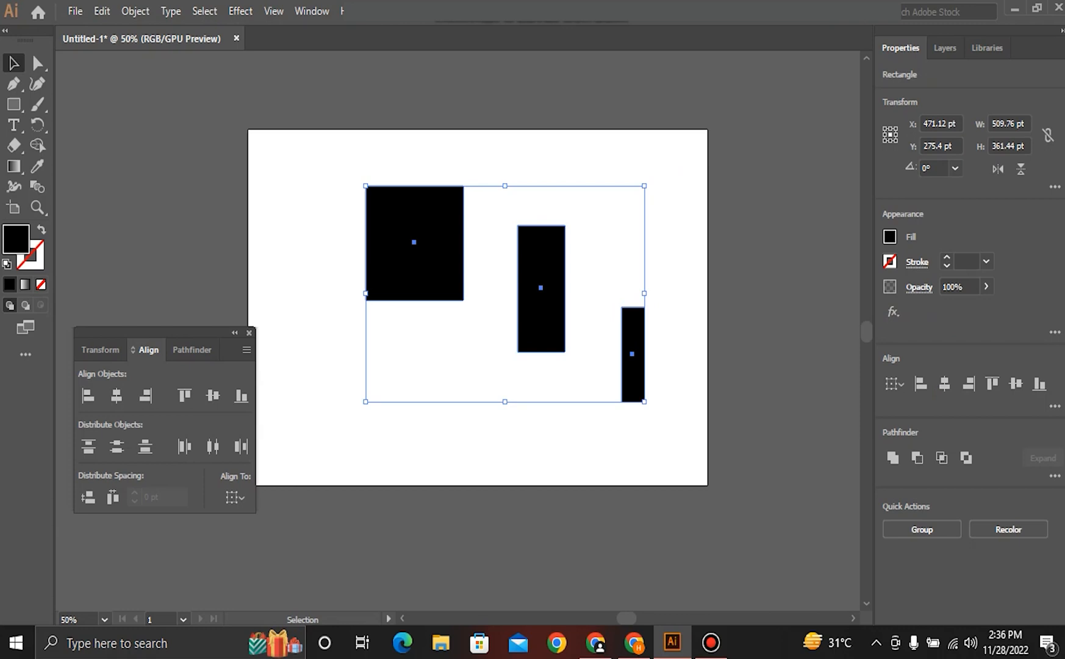